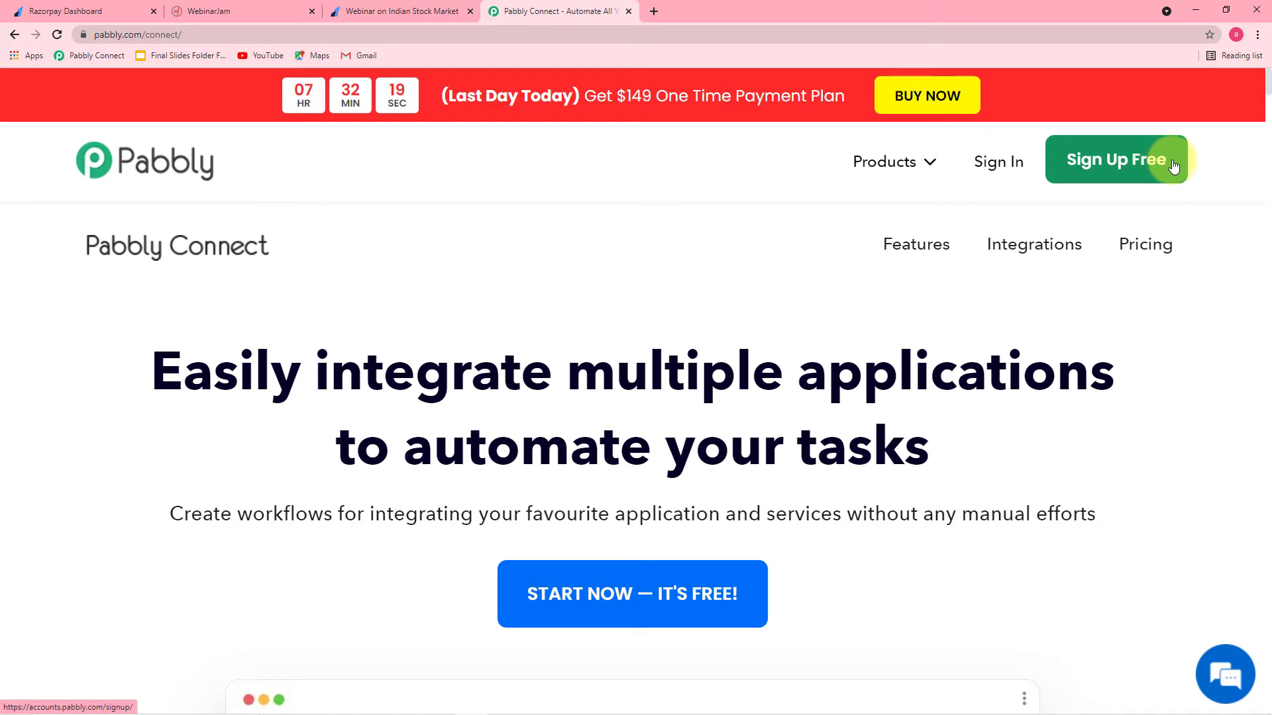
# Step: Sign in and launch Pabbly Connect from the All Apps page to reach its workflow dashboard
pyautogui.click(993, 166)
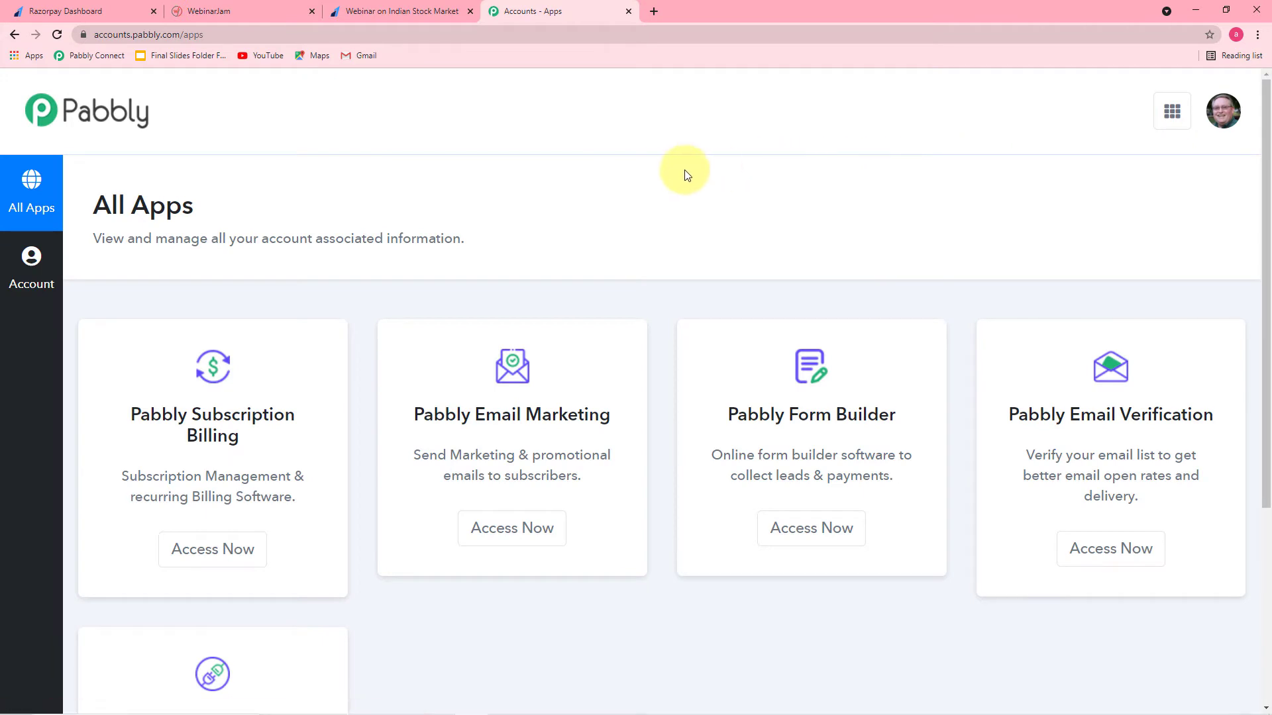
pyautogui.scroll(-4, 686, 175)
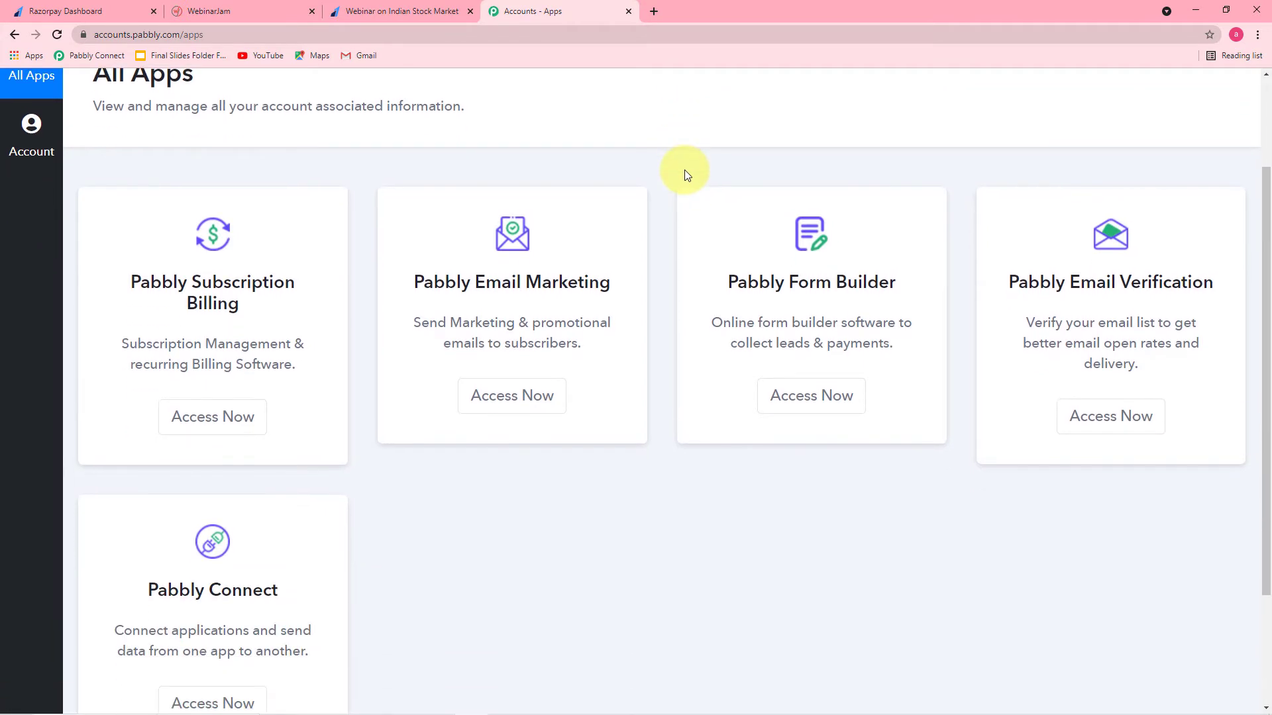
pyautogui.scroll(-1, 685, 175)
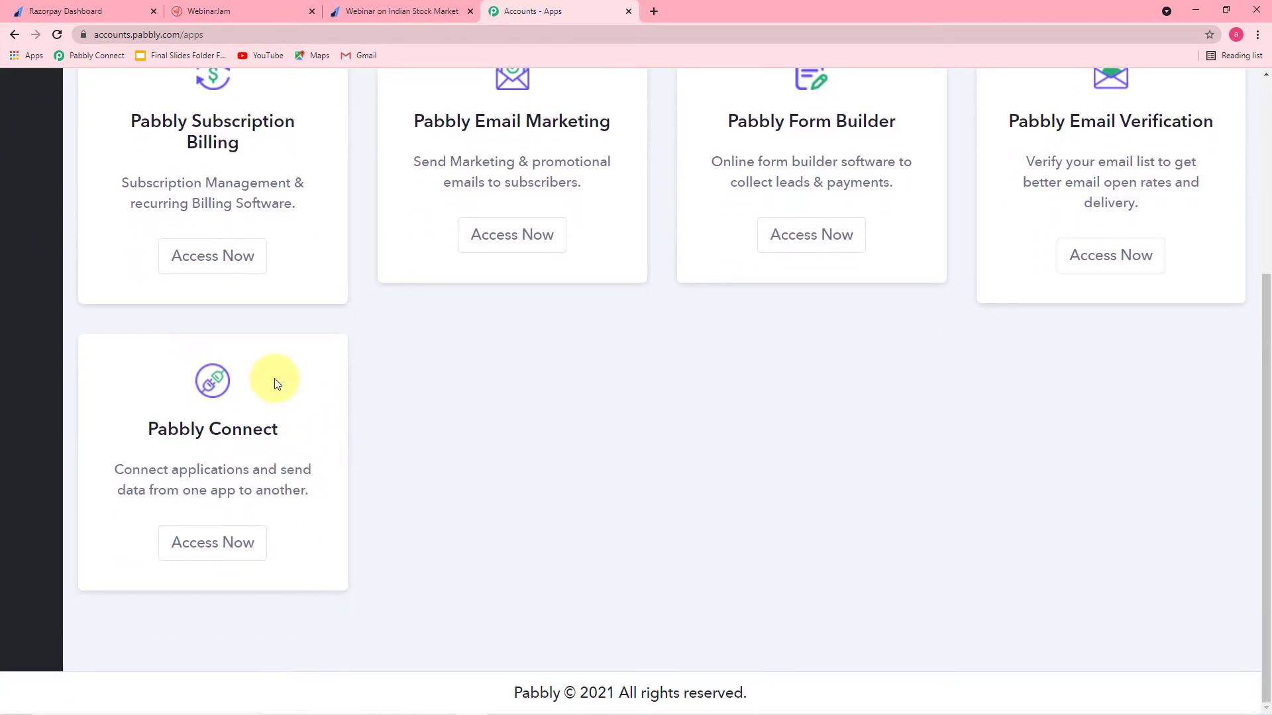
pyautogui.click(193, 547)
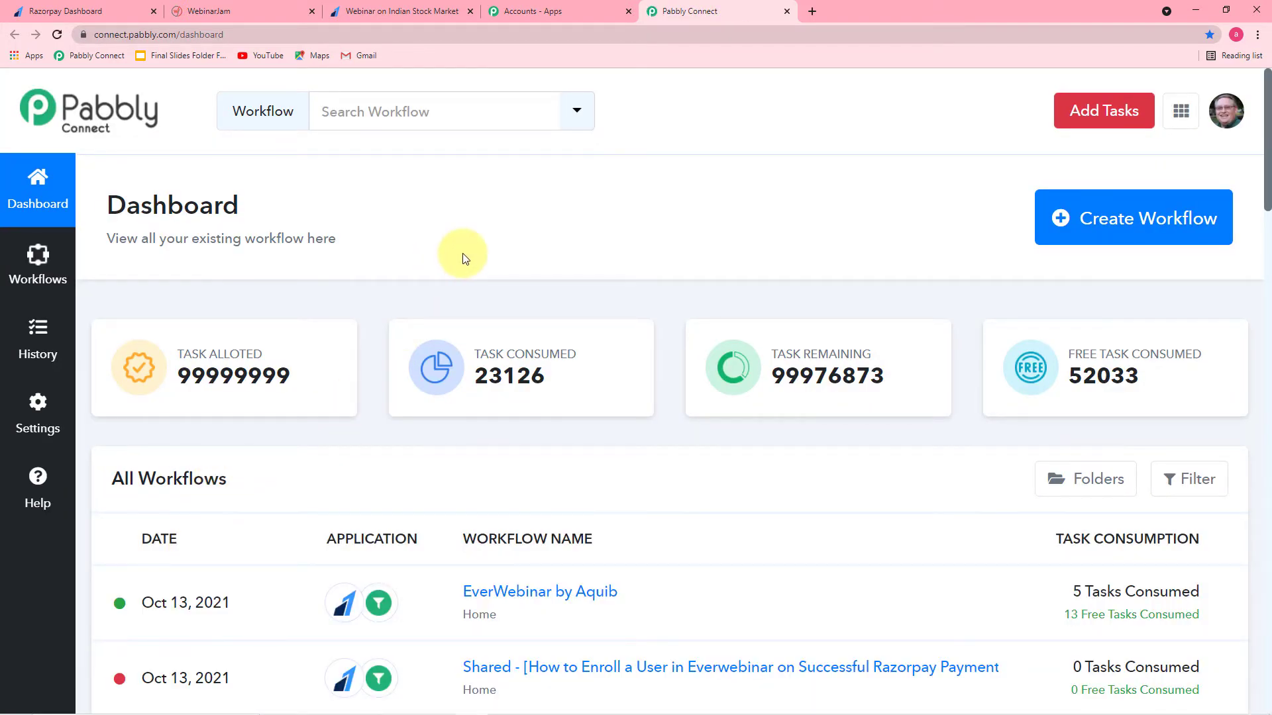
pyautogui.scroll(-4, 462, 253)
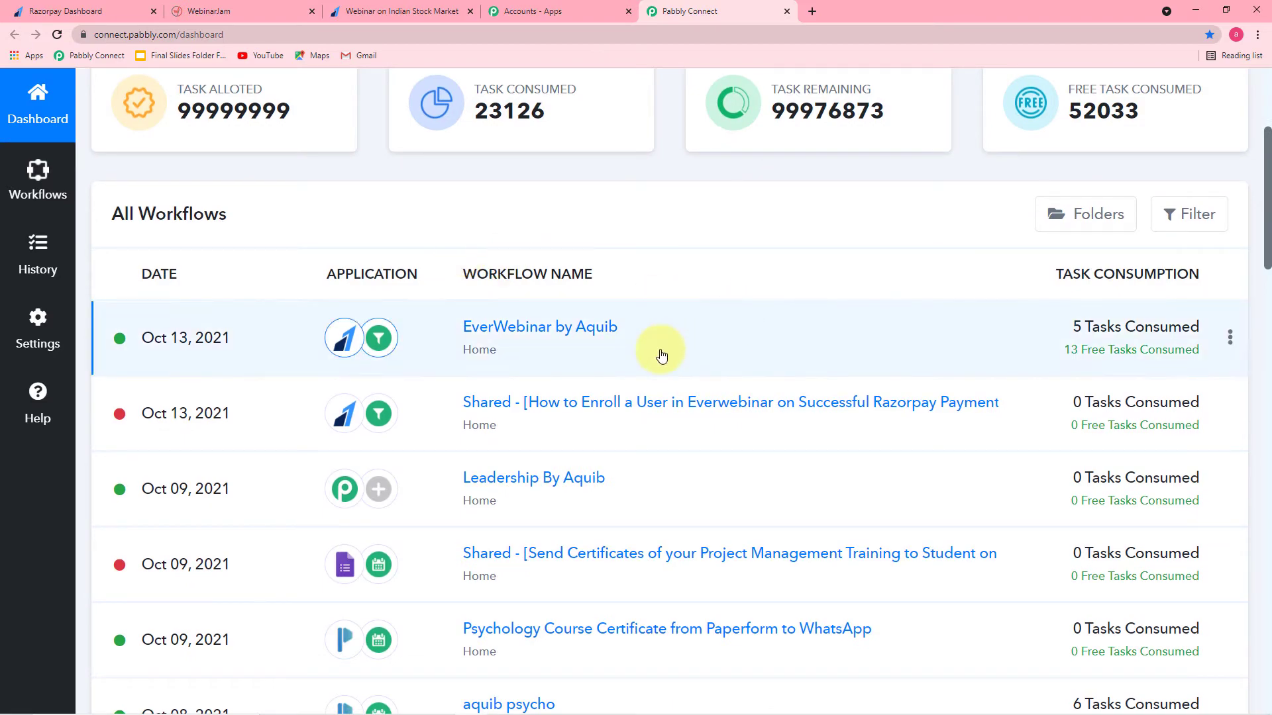
pyautogui.scroll(-5, 661, 351)
pyautogui.scroll(3, 661, 356)
pyautogui.scroll(6, 661, 356)
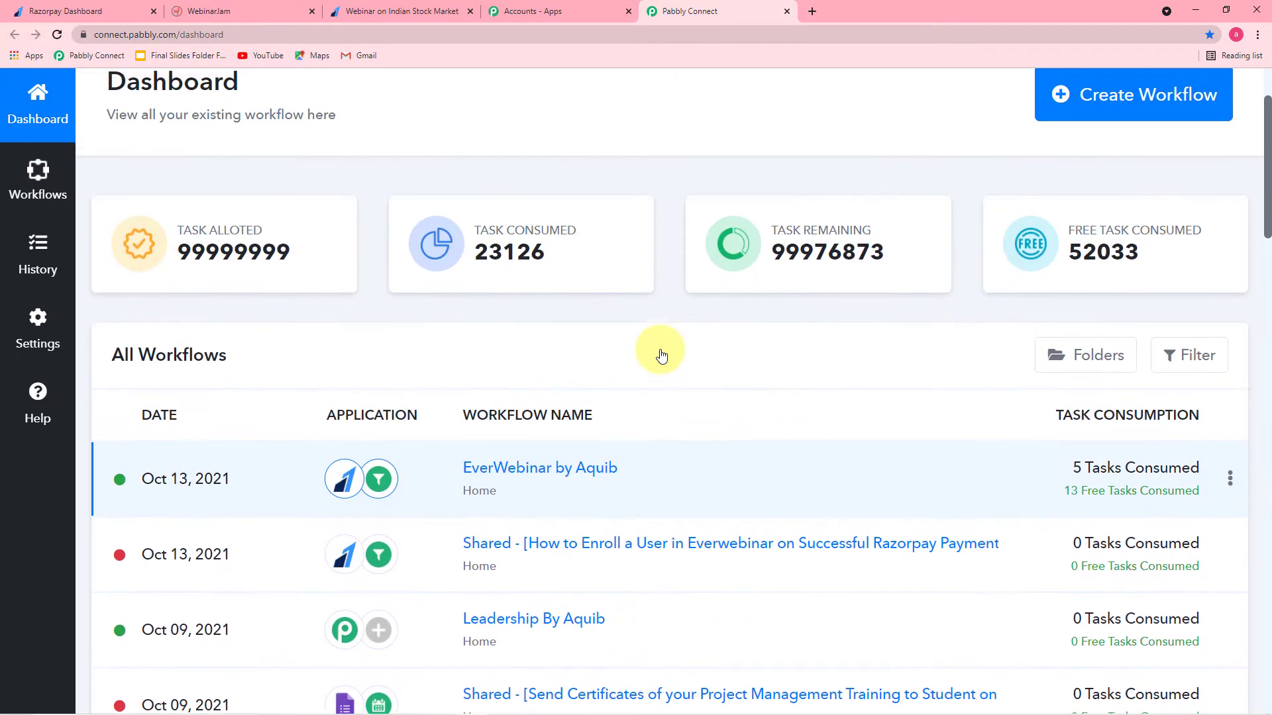
# Step: Create a workflow named 'Enroll User in Everwebinar from Razorpay payment' and collapse its trigger card
pyautogui.click(1104, 231)
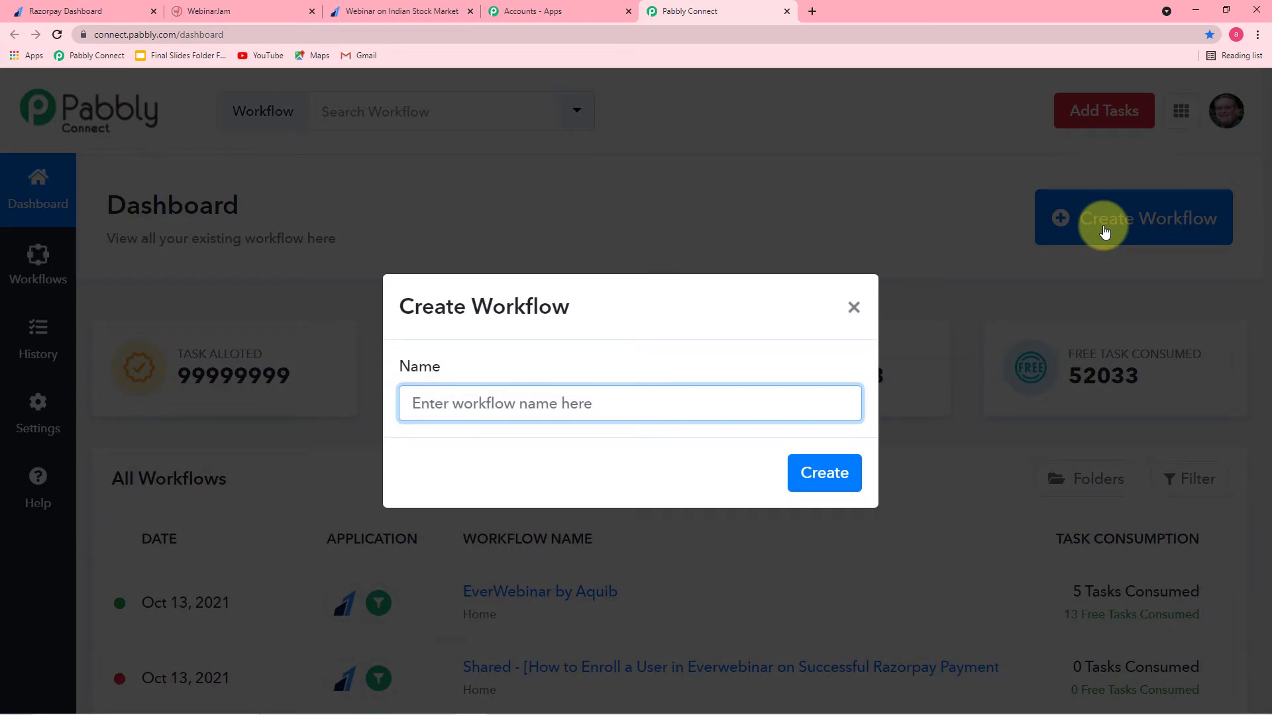
pyautogui.write('Enroll User in Everwebinar from Razorpay payment')
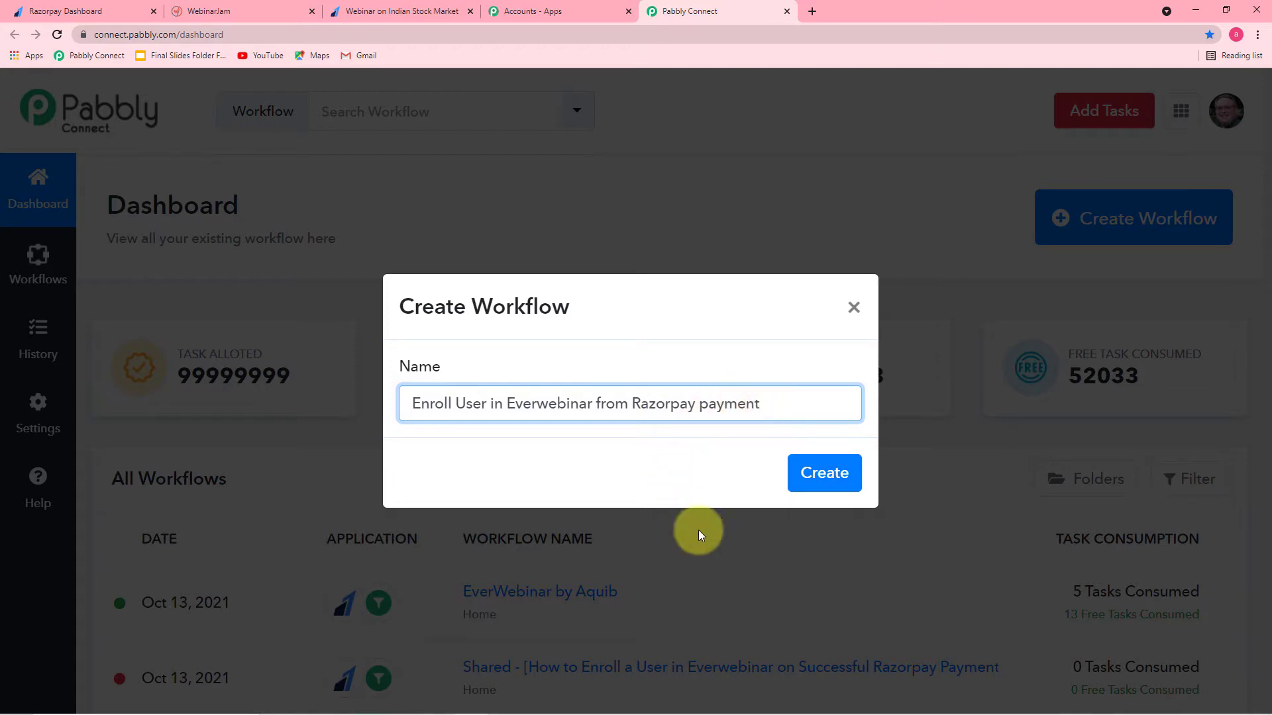
pyautogui.click(847, 479)
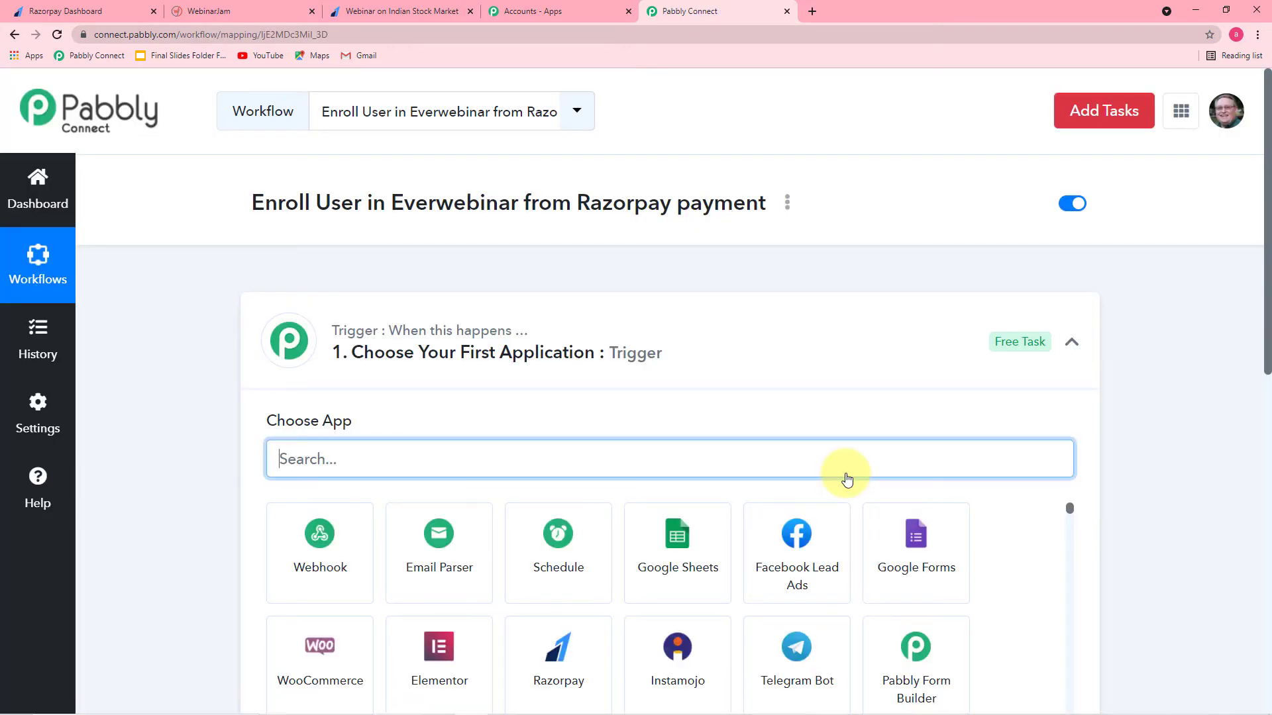
pyautogui.click(1073, 344)
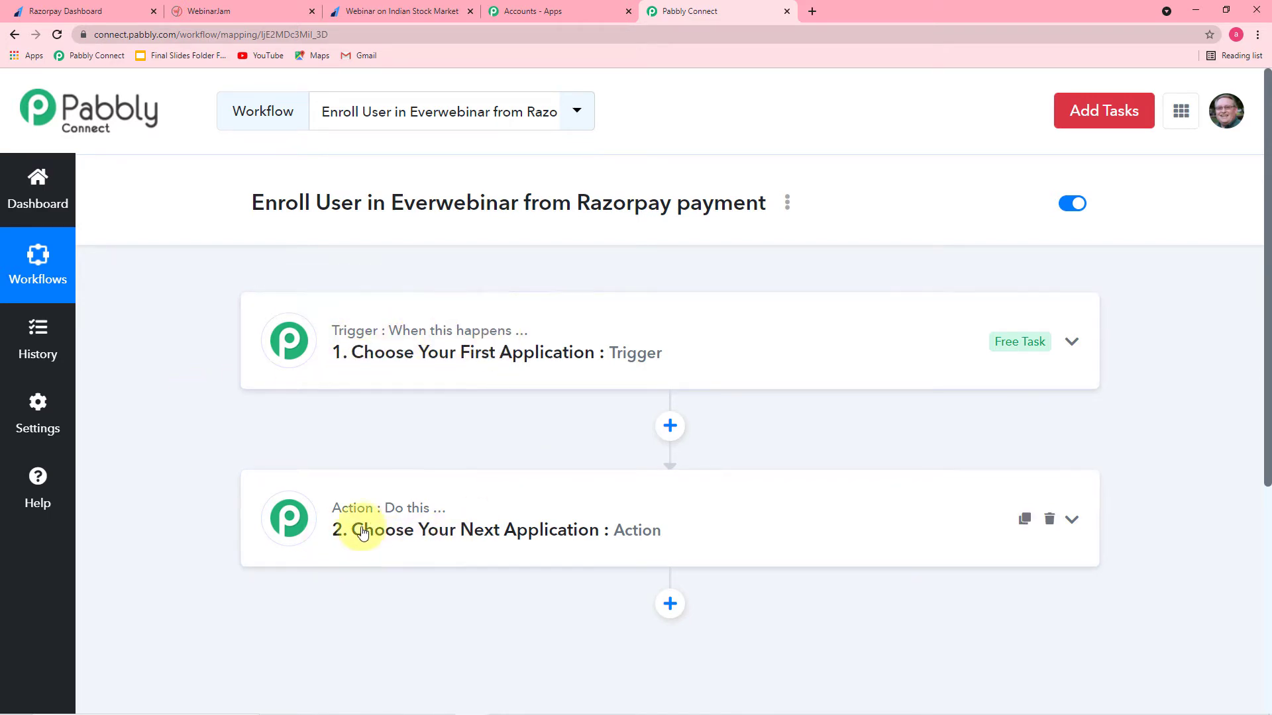
pyautogui.moveTo(400, 522)
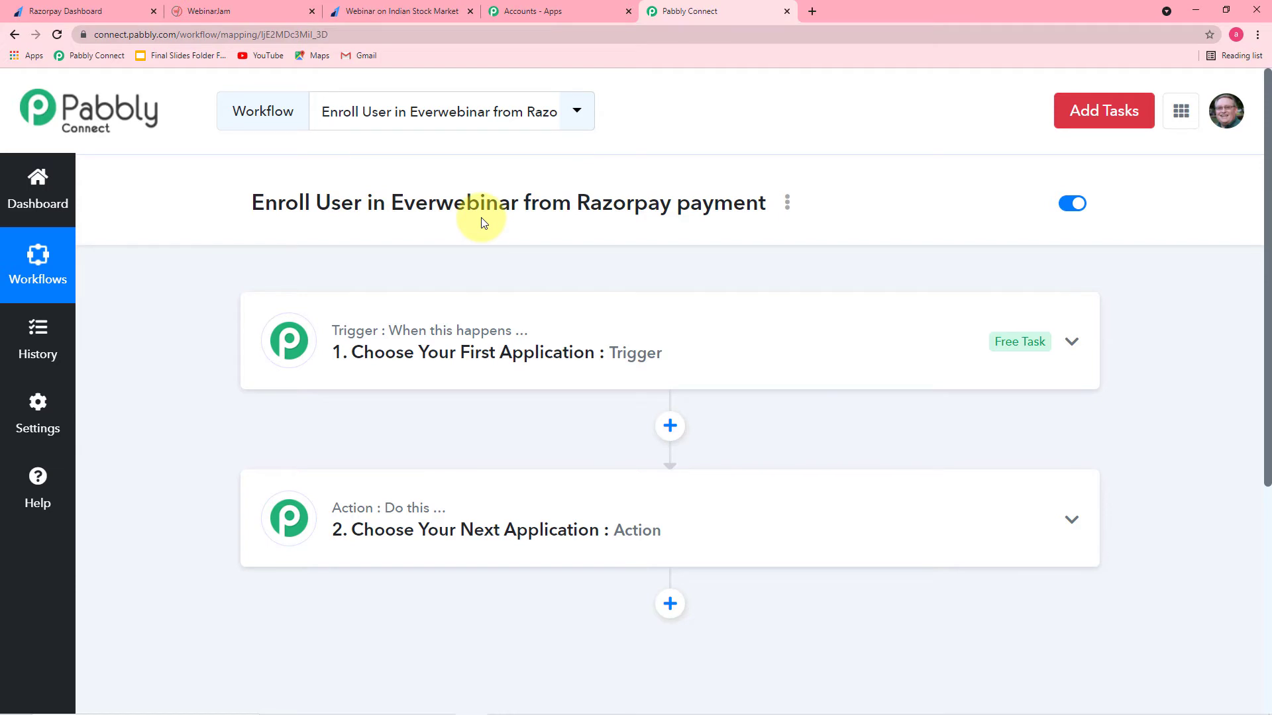
# Step: Search 'ra' and choose Razorpay as the trigger app
pyautogui.click(390, 372)
pyautogui.scroll(-1, 390, 372)
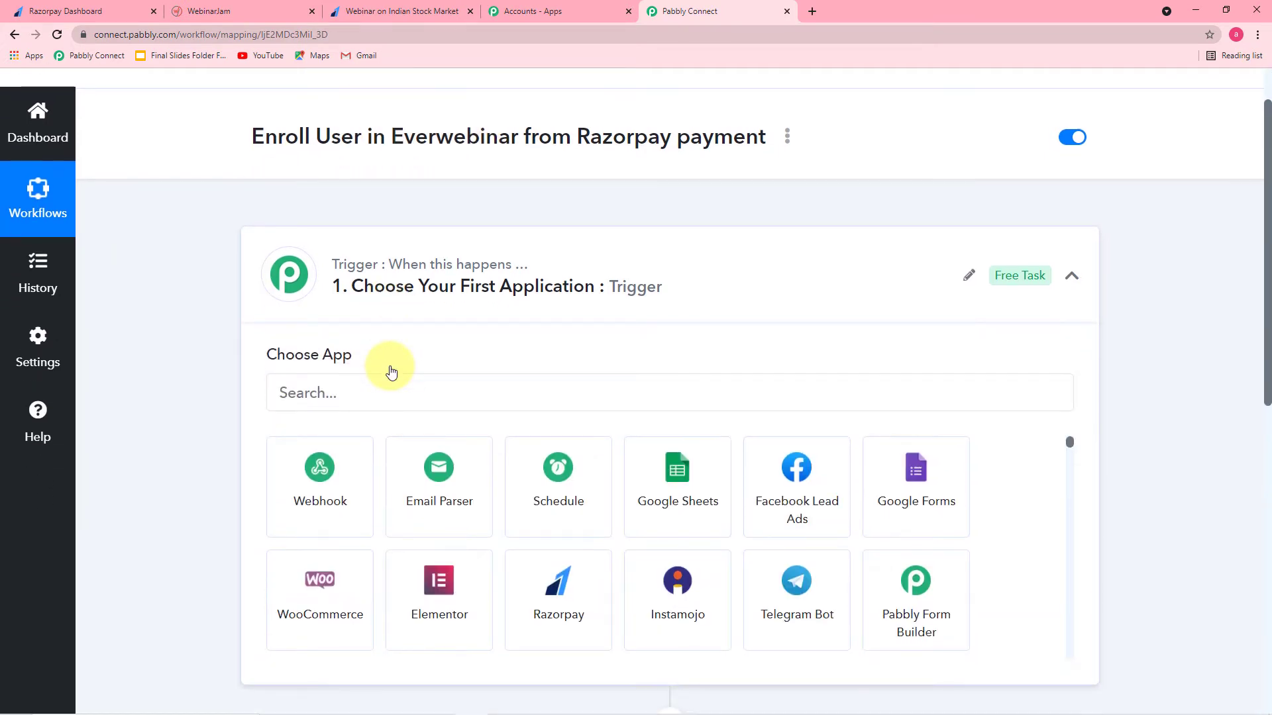
pyautogui.scroll(-1, 391, 372)
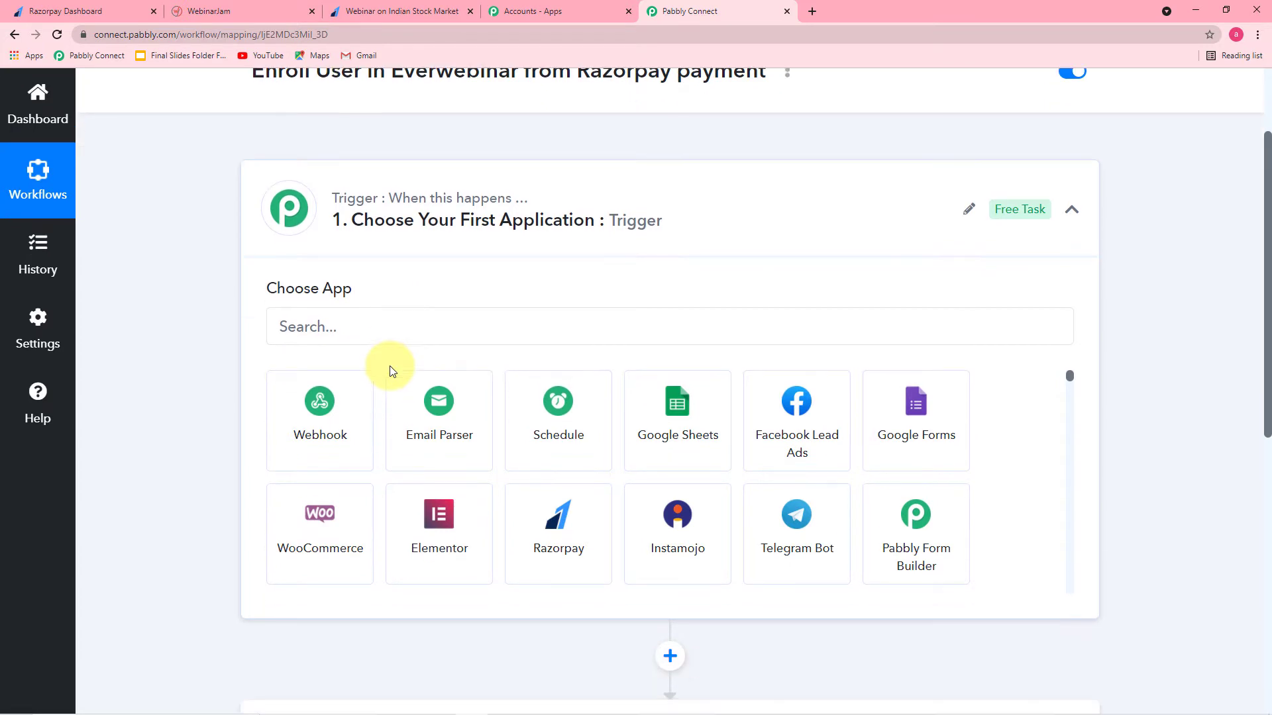
pyautogui.click(404, 334)
pyautogui.write('ra')
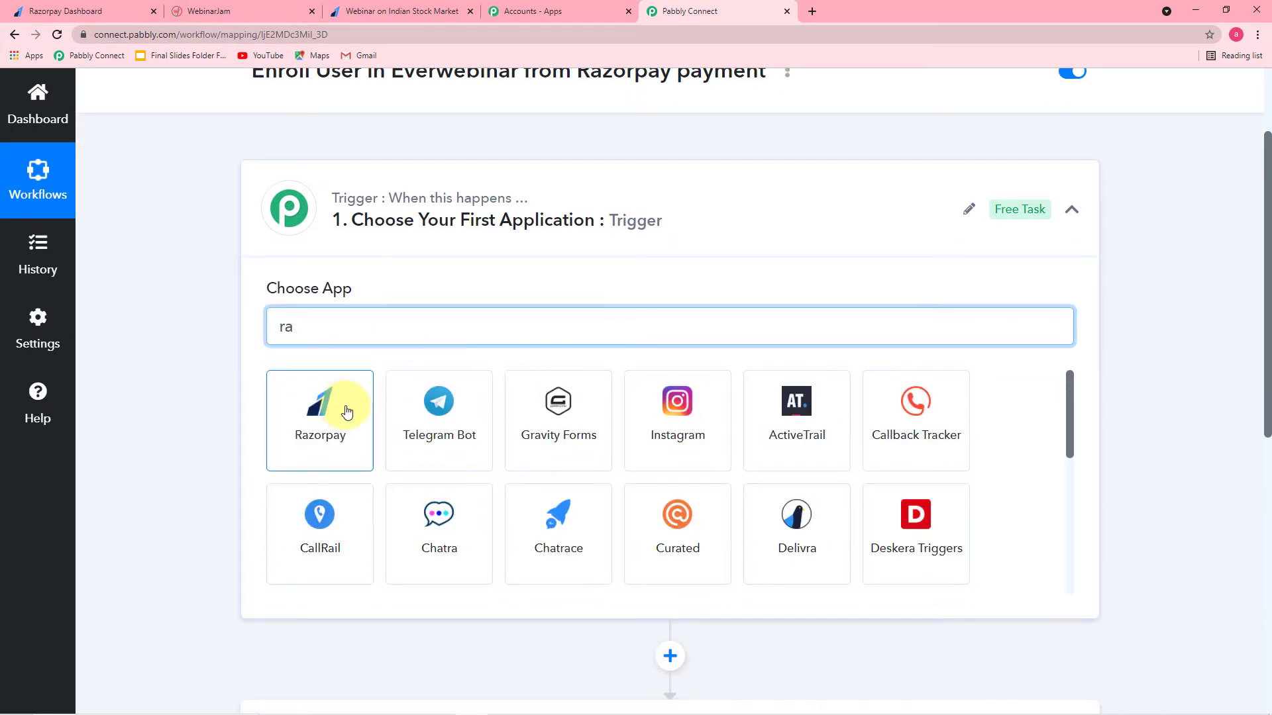
pyautogui.click(341, 411)
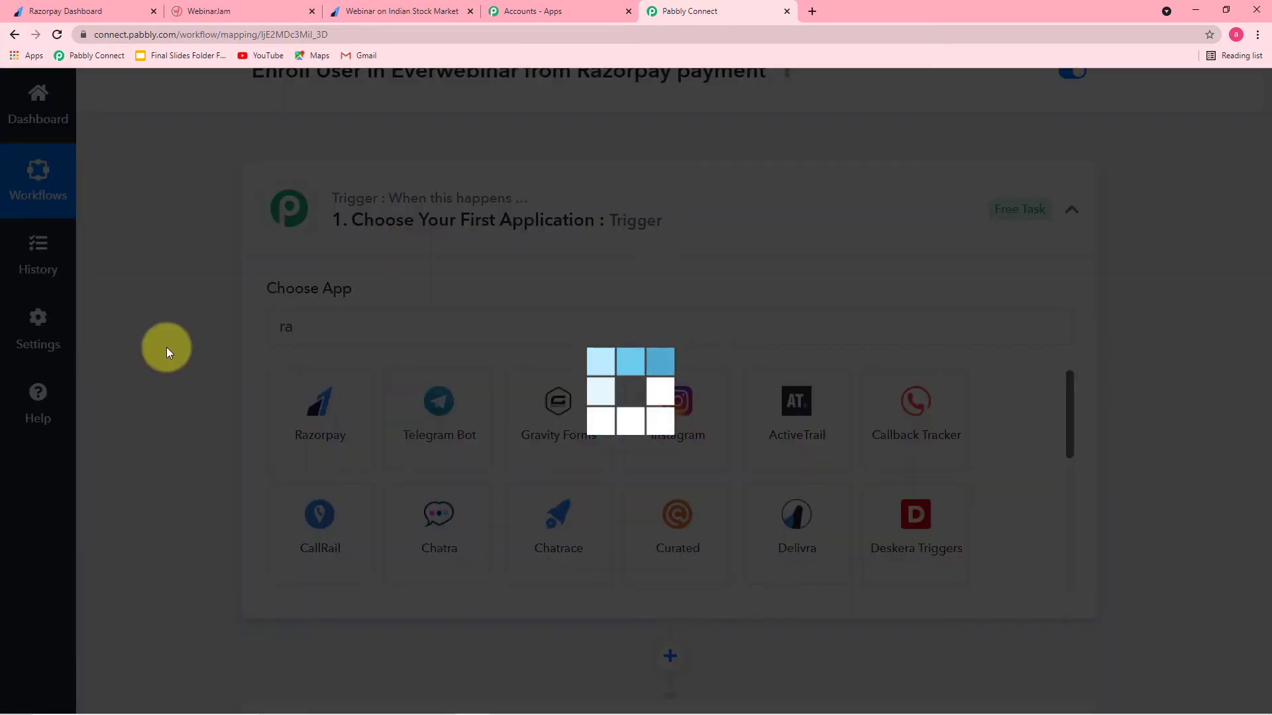
# Step: Set the trigger event to Payment Captured and copy its webhook URL
pyautogui.scroll(-2, 168, 345)
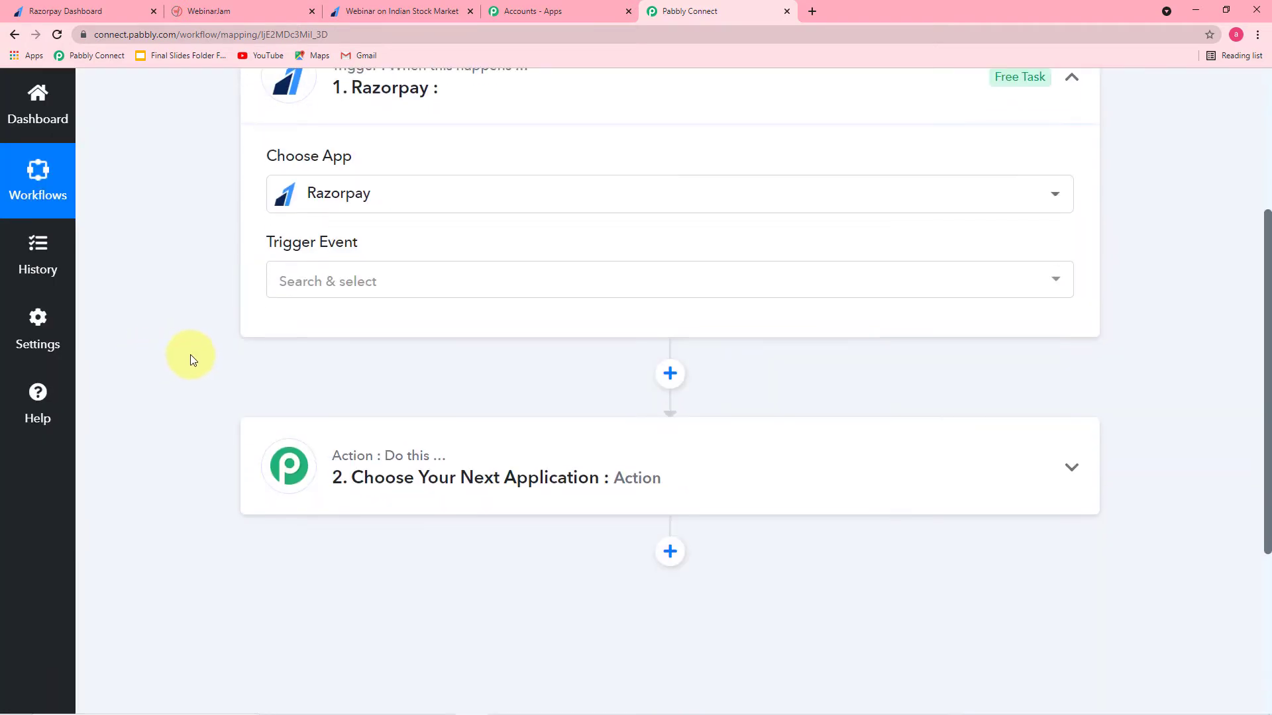
pyautogui.click(321, 283)
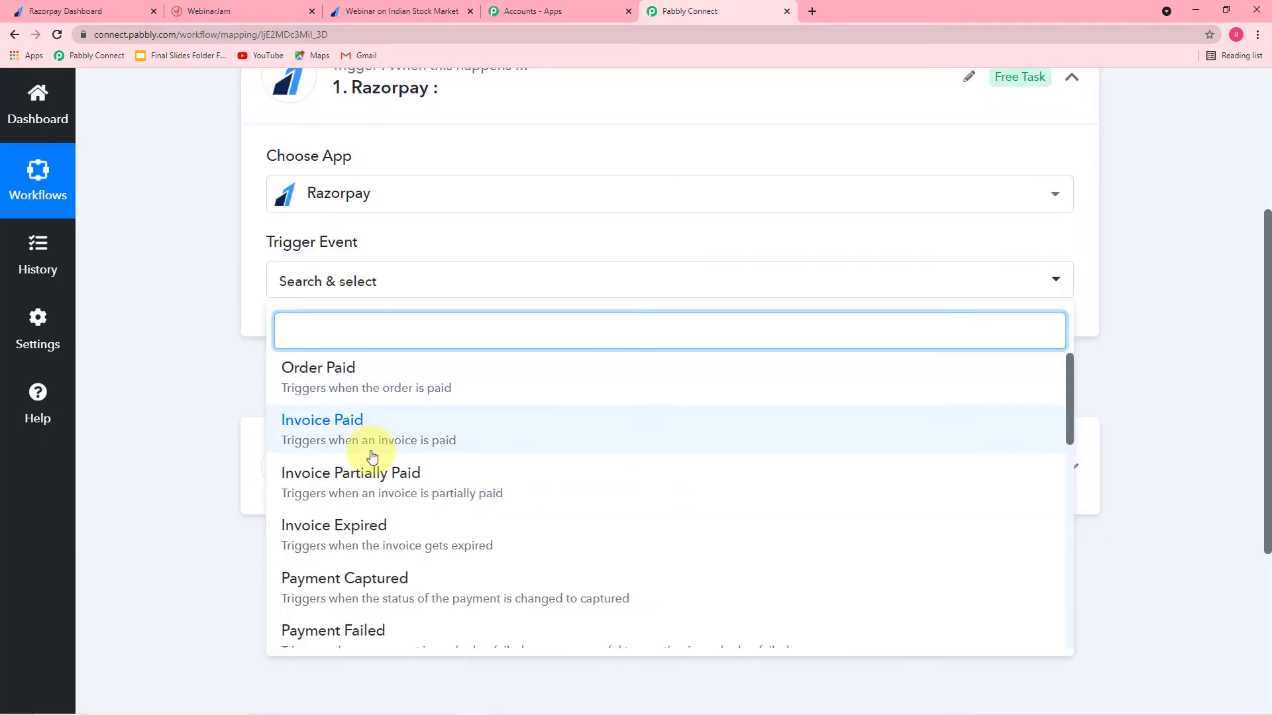
pyautogui.scroll(-1, 366, 454)
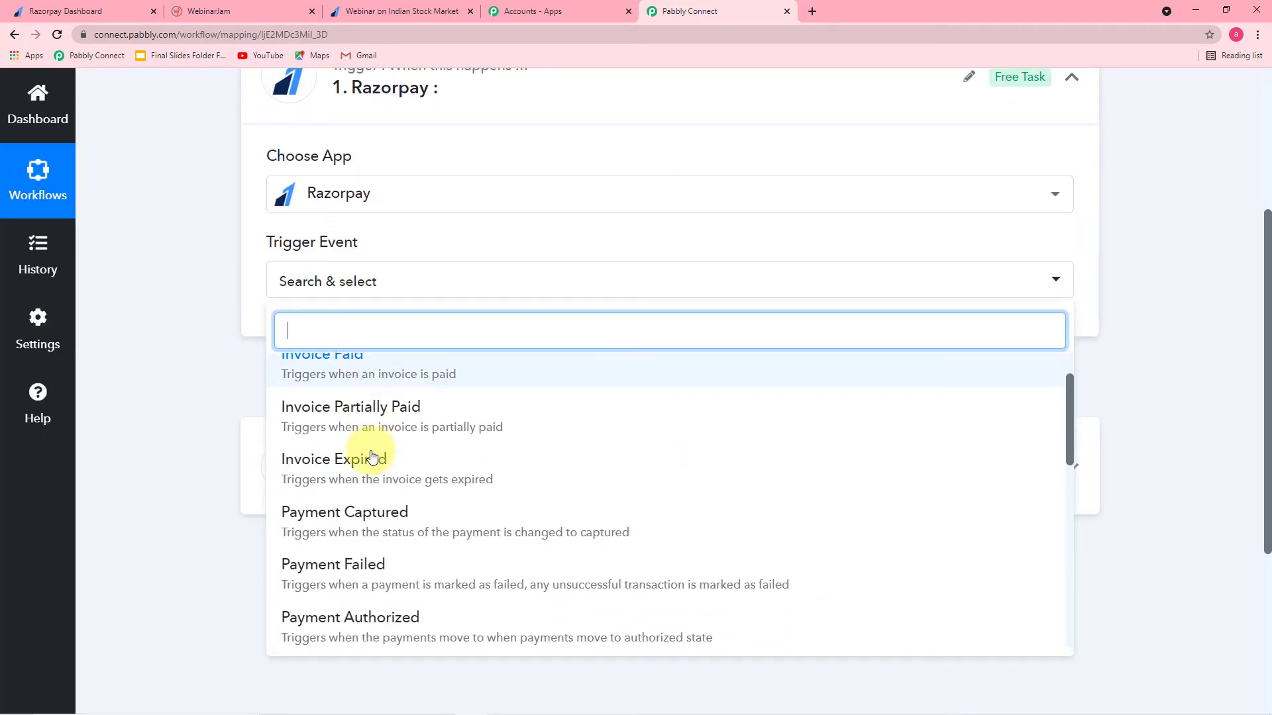
pyautogui.click(407, 531)
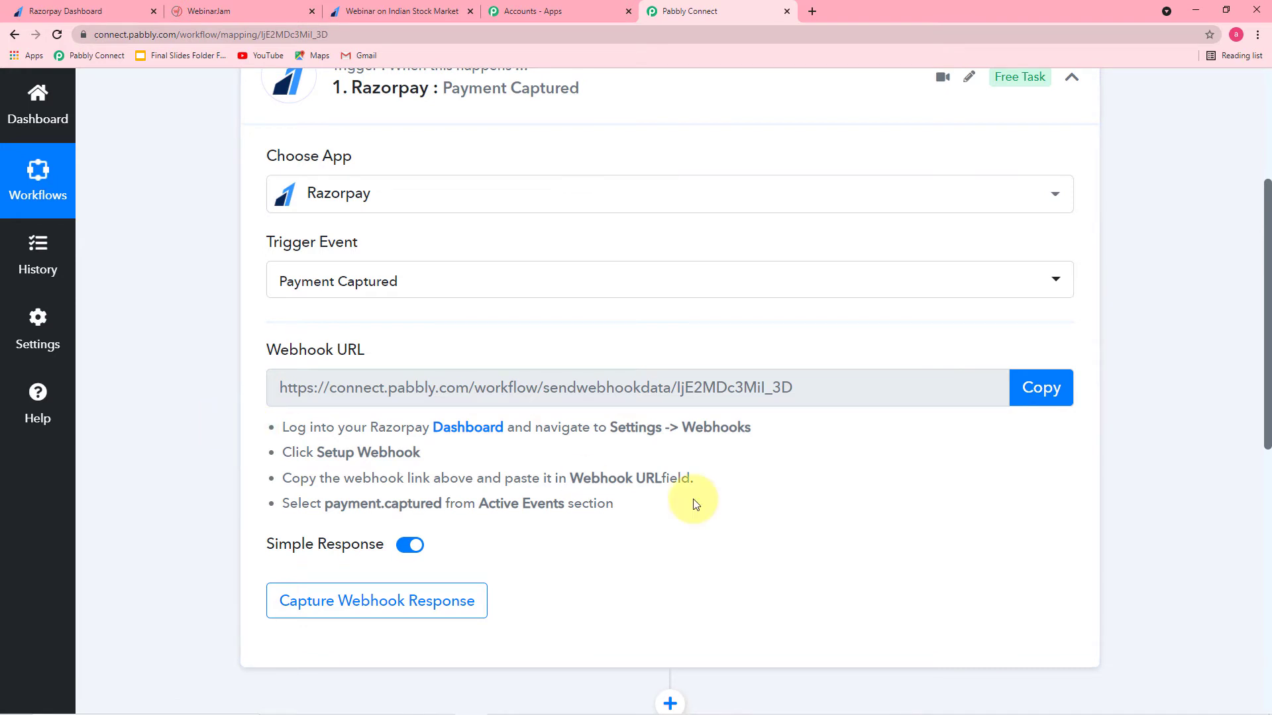
pyautogui.click(1038, 414)
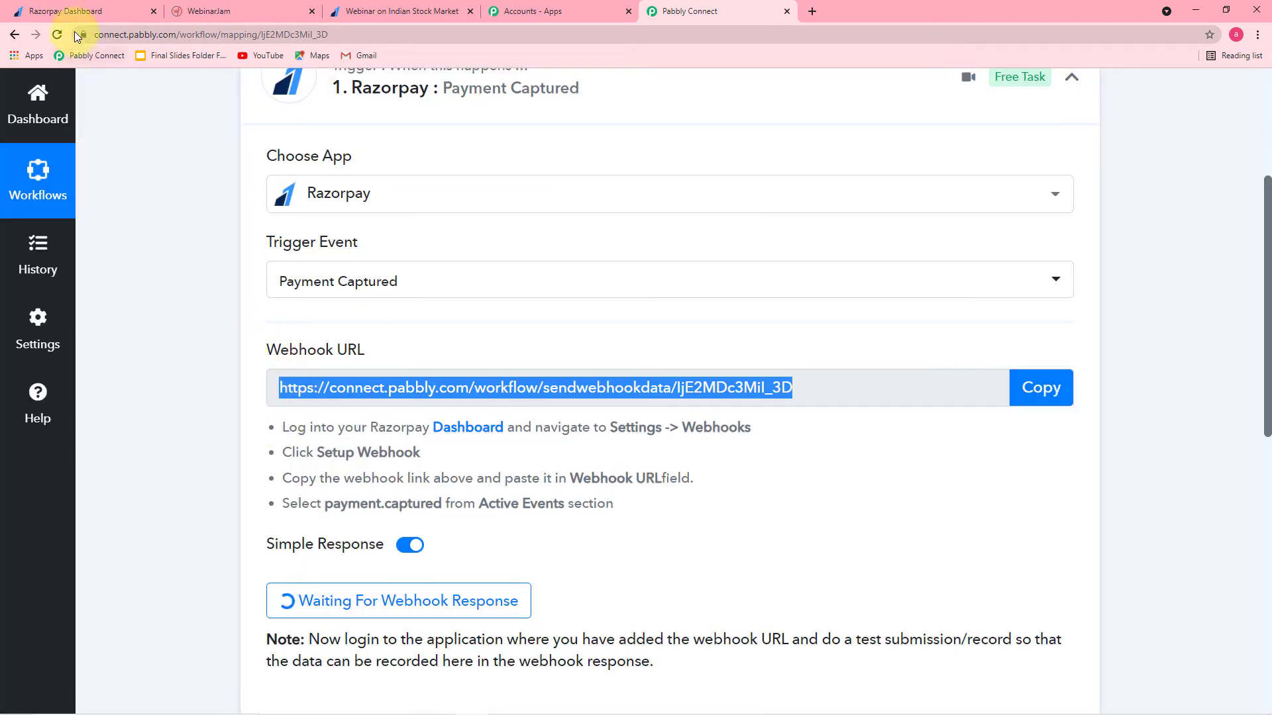
# Step: In the Razorpay Dashboard, go to Settings, dismiss the test-mode notice, and view the Webhooks tab
pyautogui.click(86, 14)
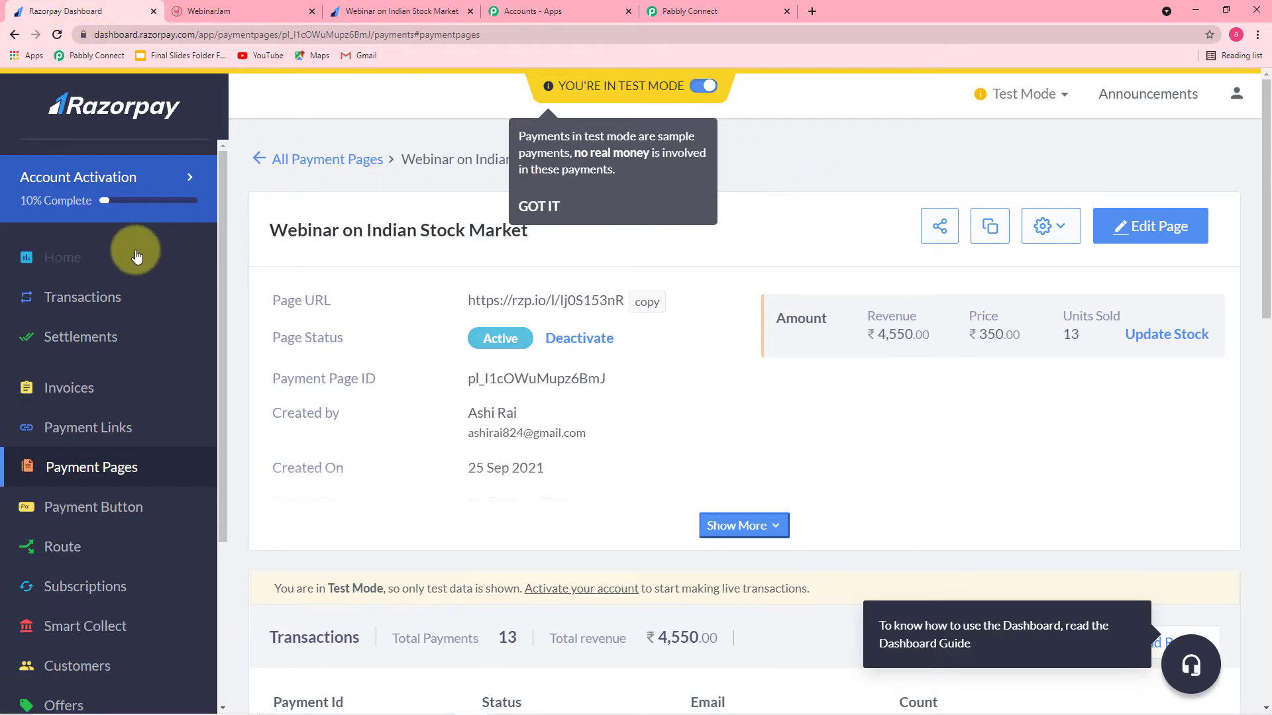
pyautogui.scroll(-1, 139, 258)
pyautogui.scroll(-5, 138, 257)
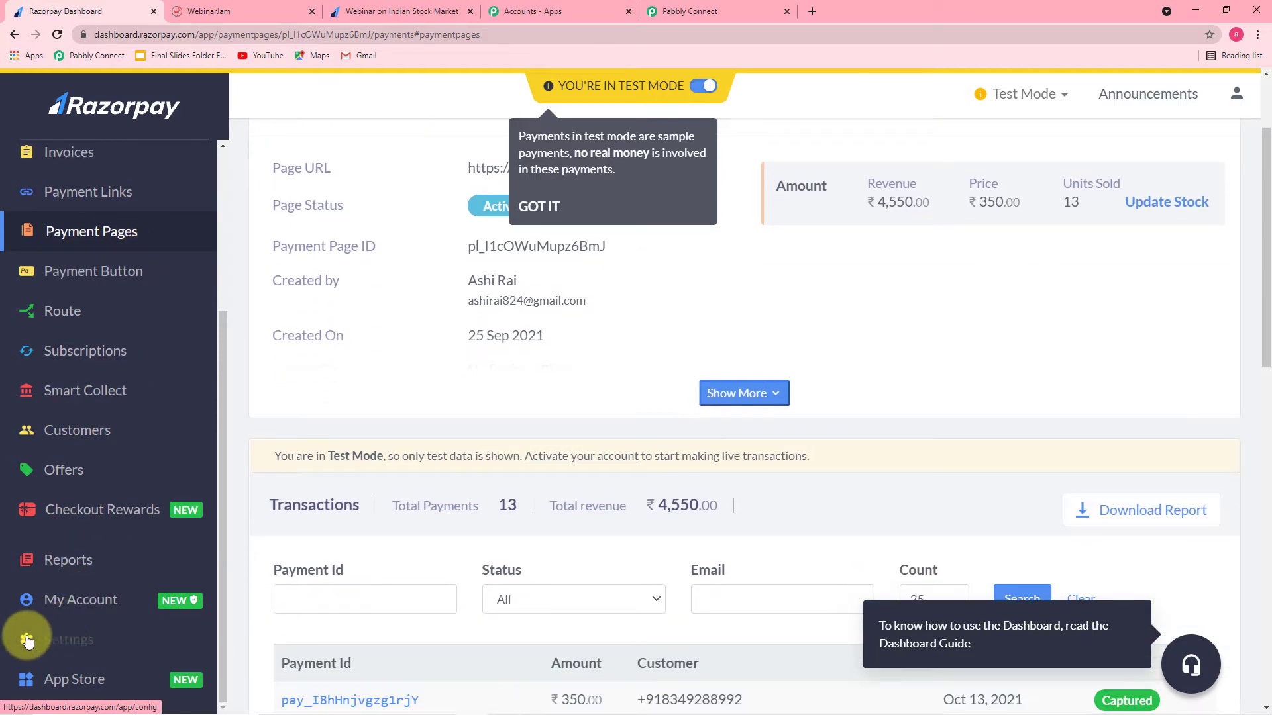
pyautogui.click(75, 643)
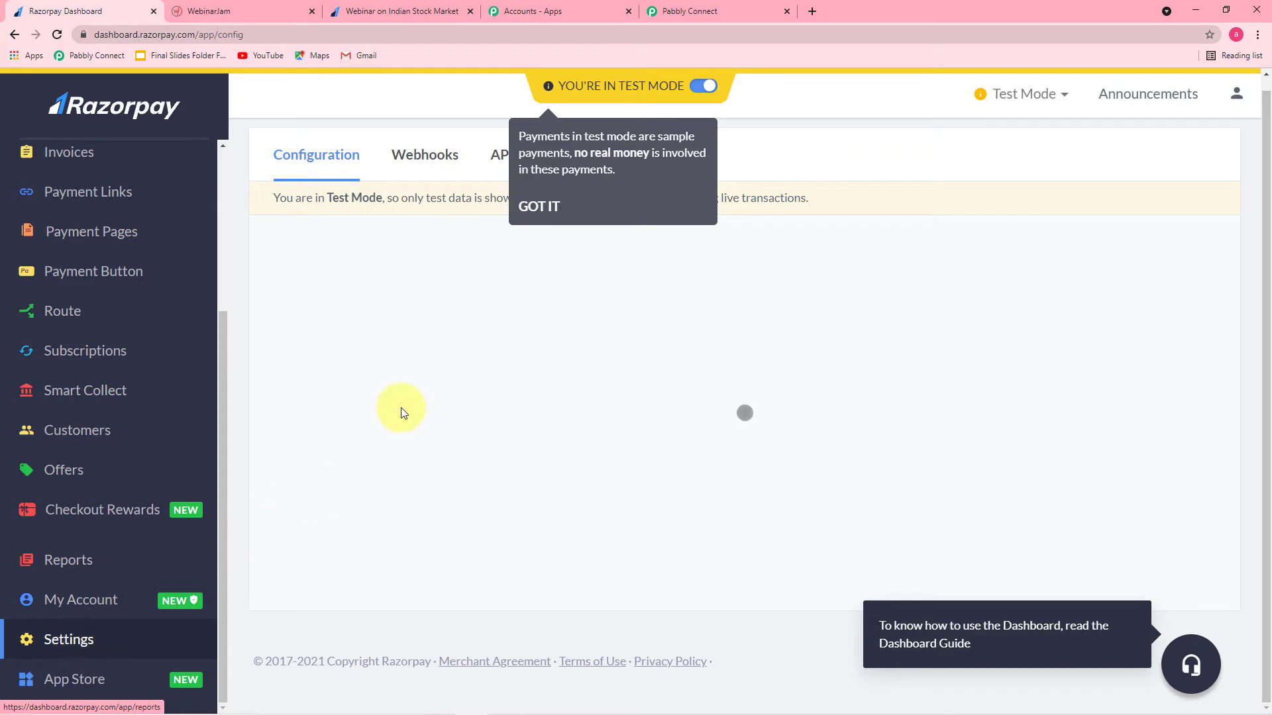
pyautogui.click(539, 206)
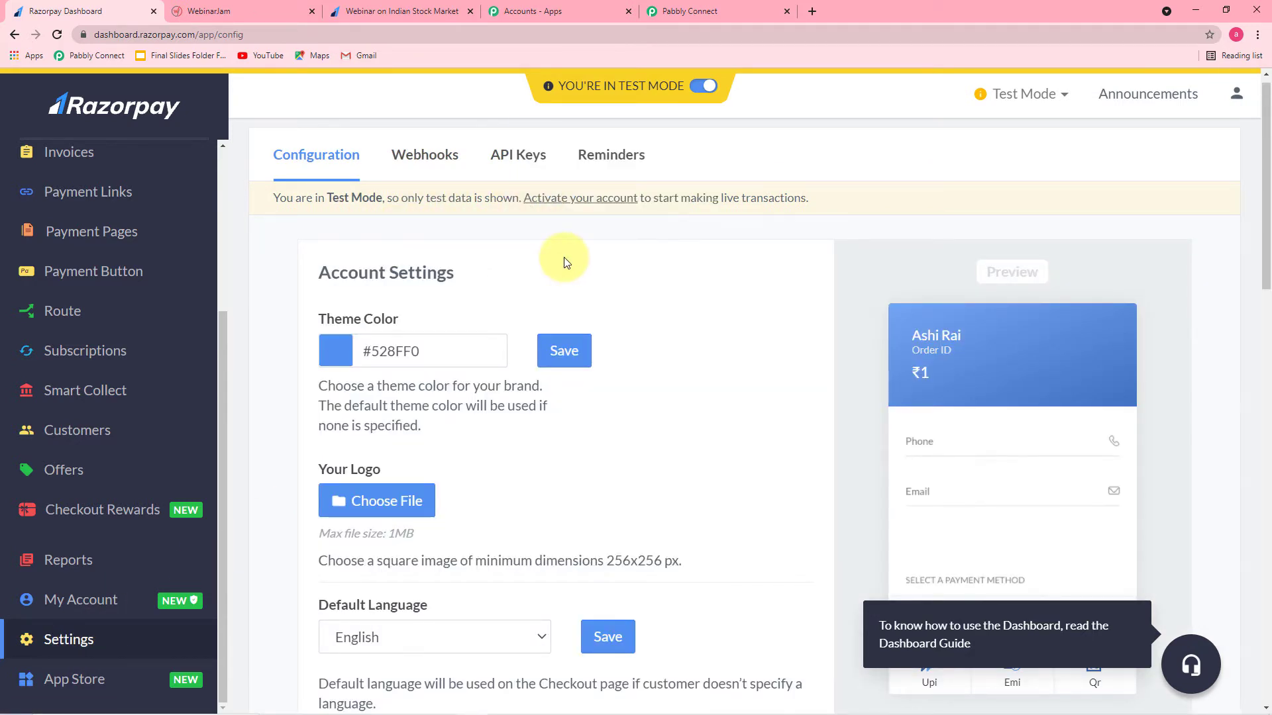
pyautogui.click(411, 159)
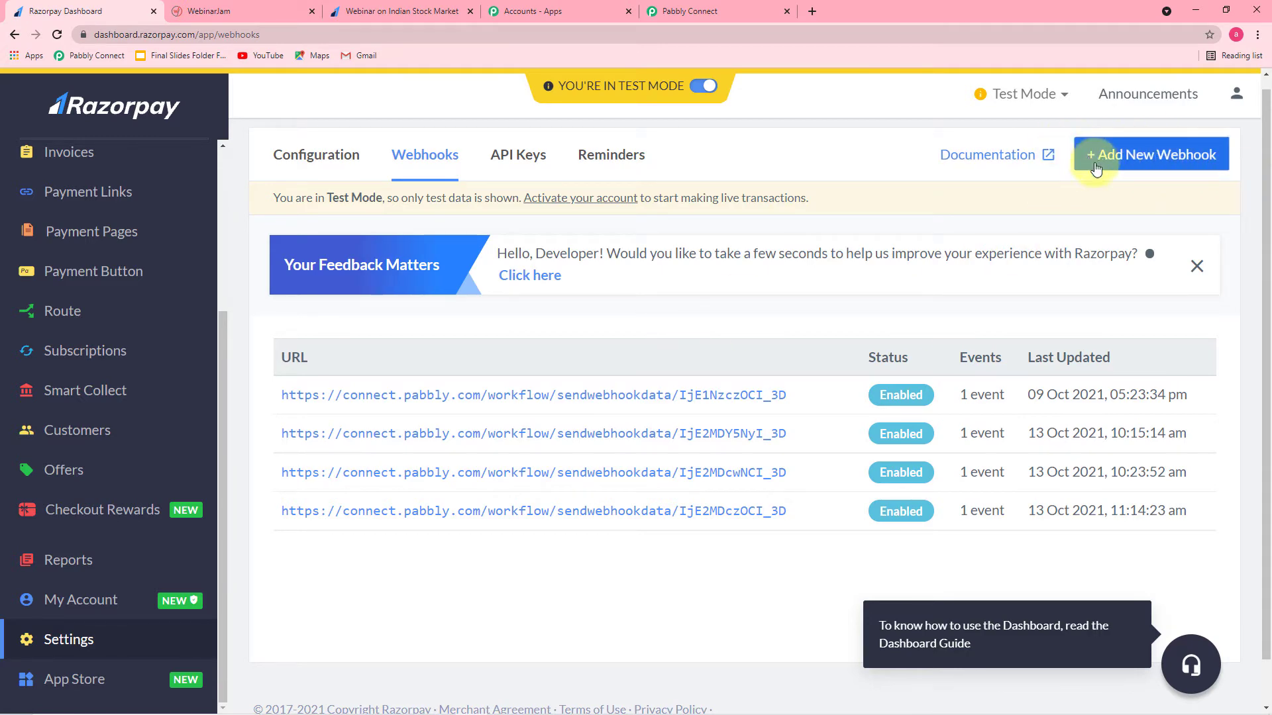
# Step: Start a new Razorpay webhook and paste the Pabbly Connect webhook URL into it
pyautogui.click(1159, 156)
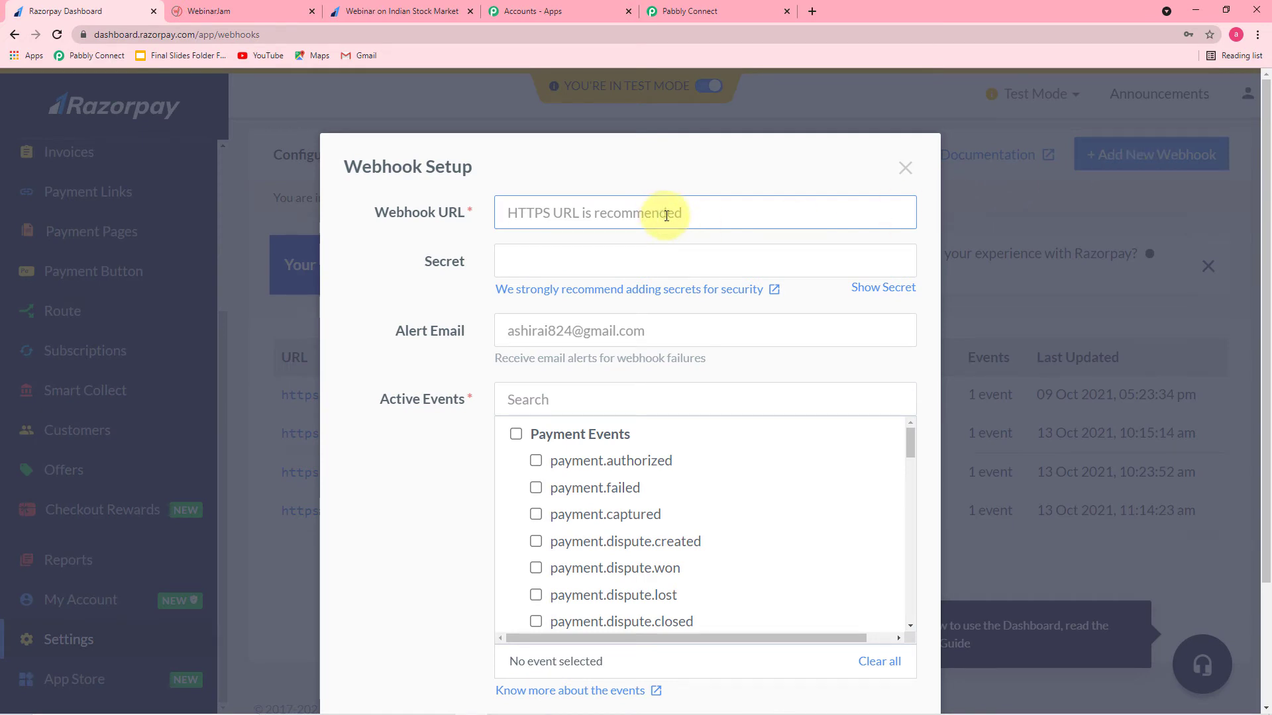
pyautogui.click(682, 13)
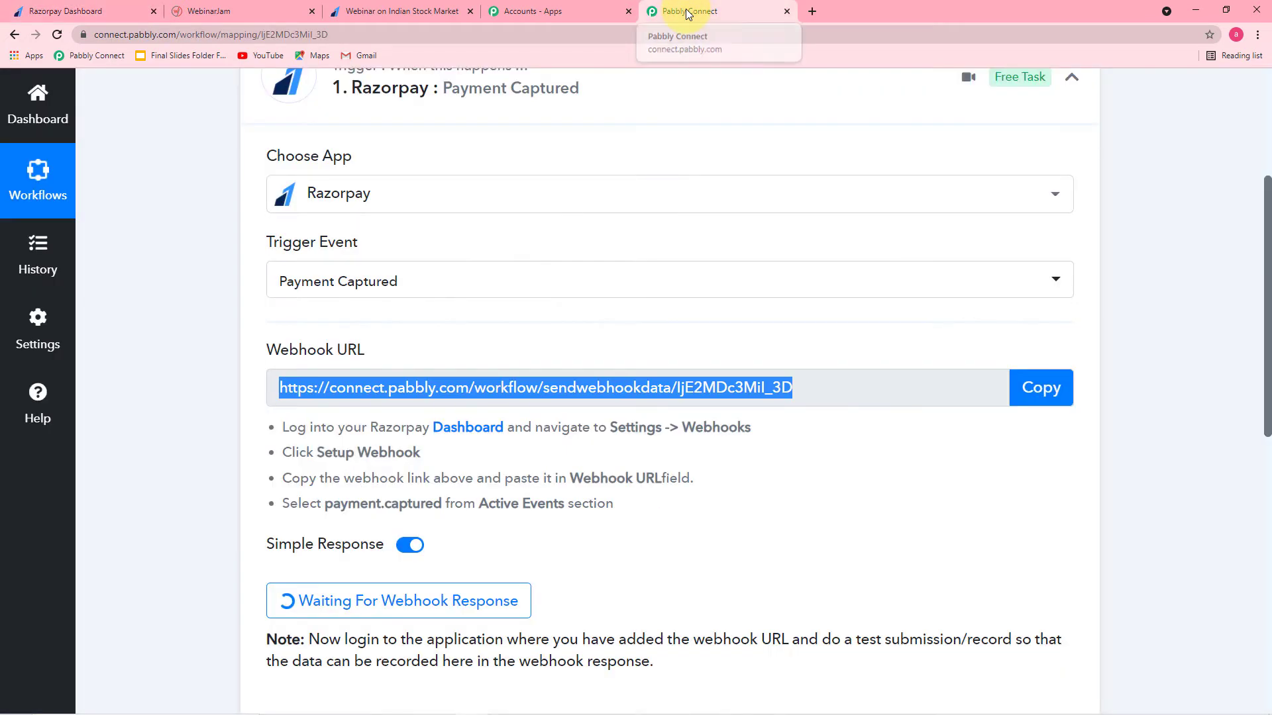
pyautogui.click(1009, 397)
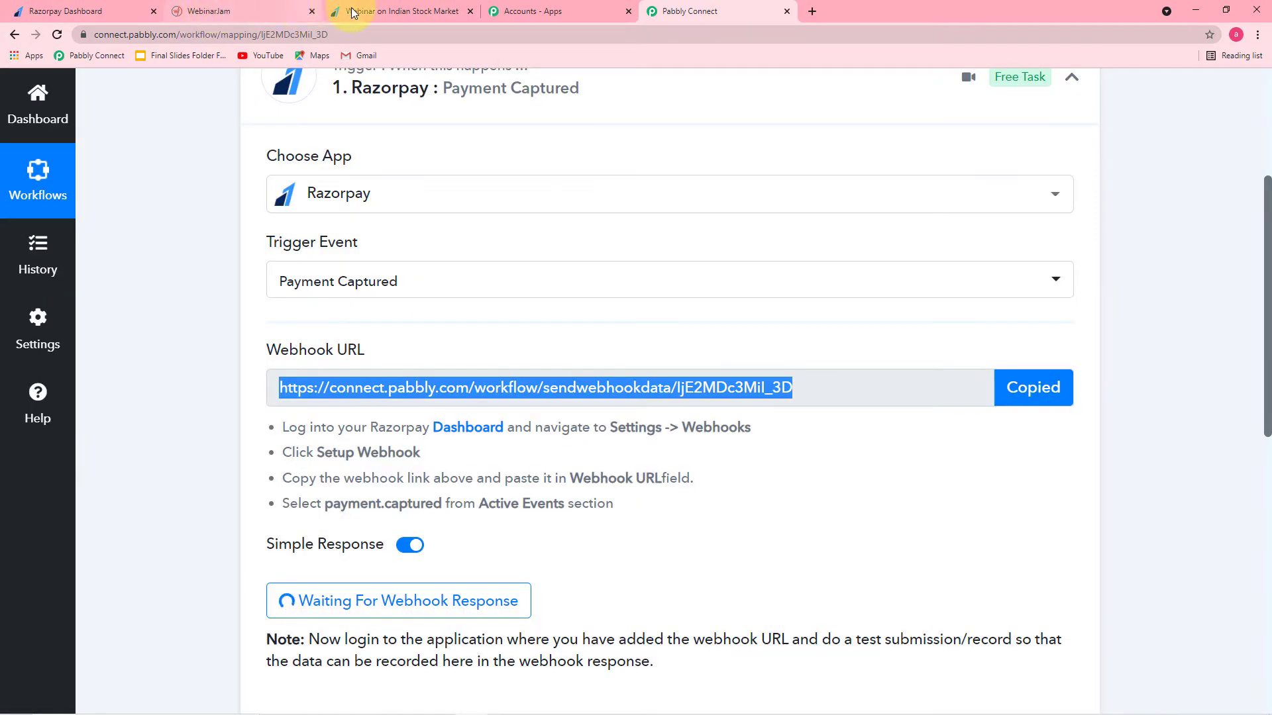
pyautogui.click(86, 11)
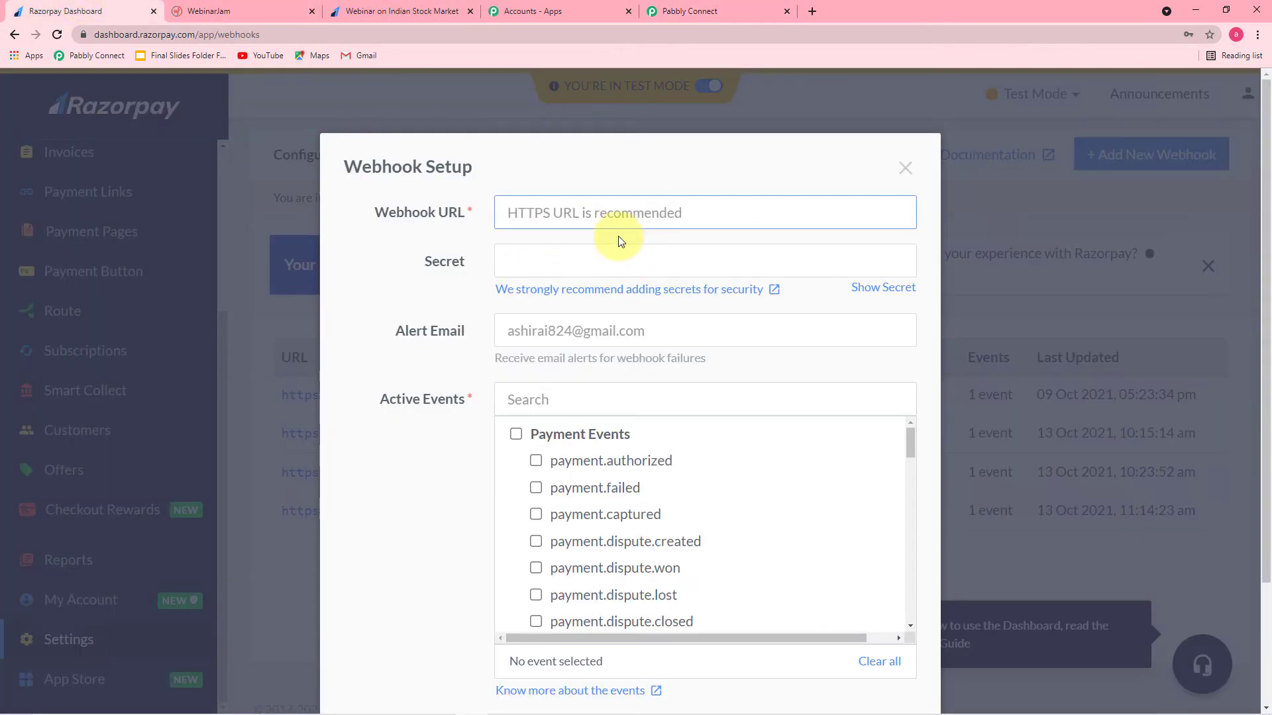
pyautogui.hotkey('ctrl', 'v')
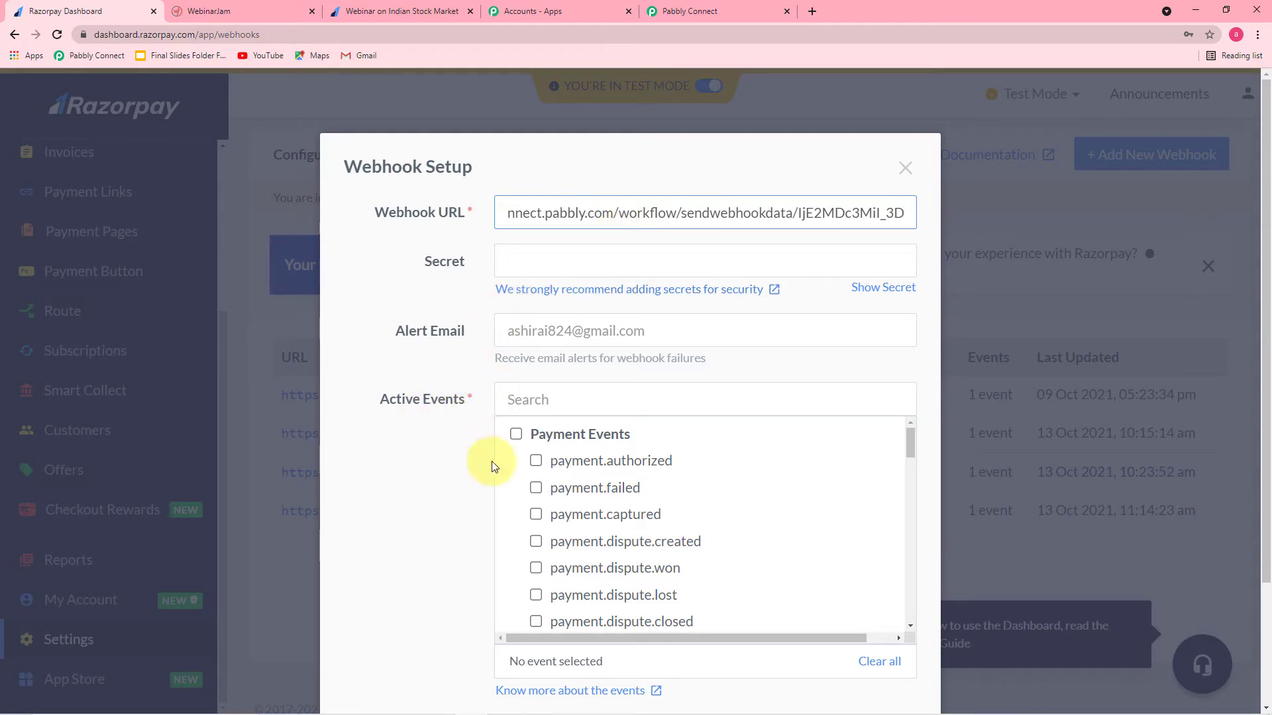
# Step: Subscribe the webhook to the payment.captured event and create it
pyautogui.scroll(-1, 525, 478)
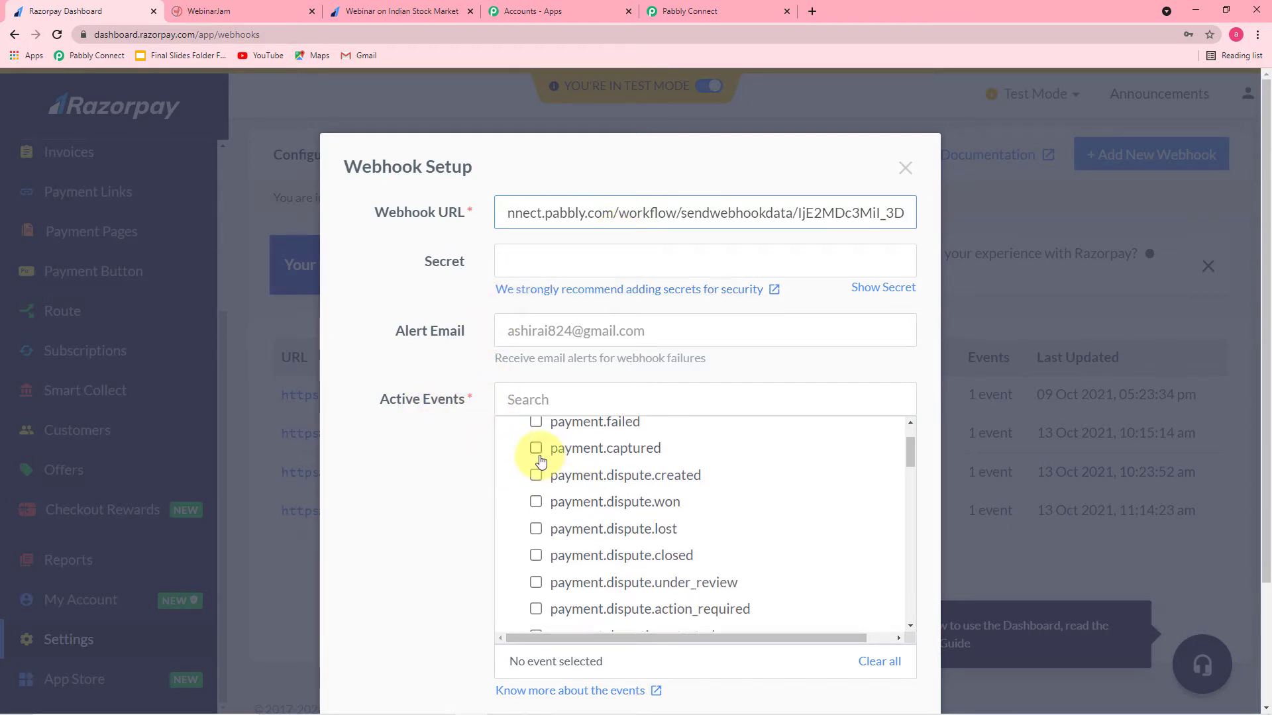
pyautogui.click(537, 455)
pyautogui.scroll(-2, 420, 467)
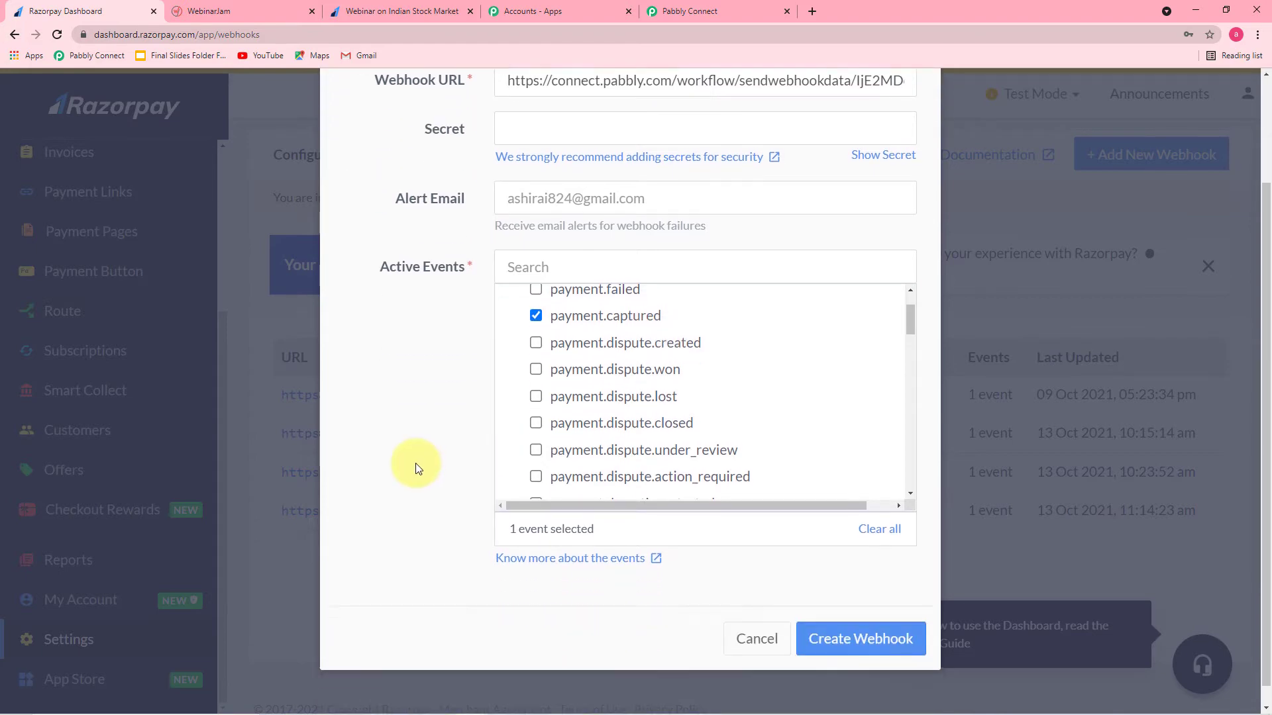
pyautogui.click(842, 619)
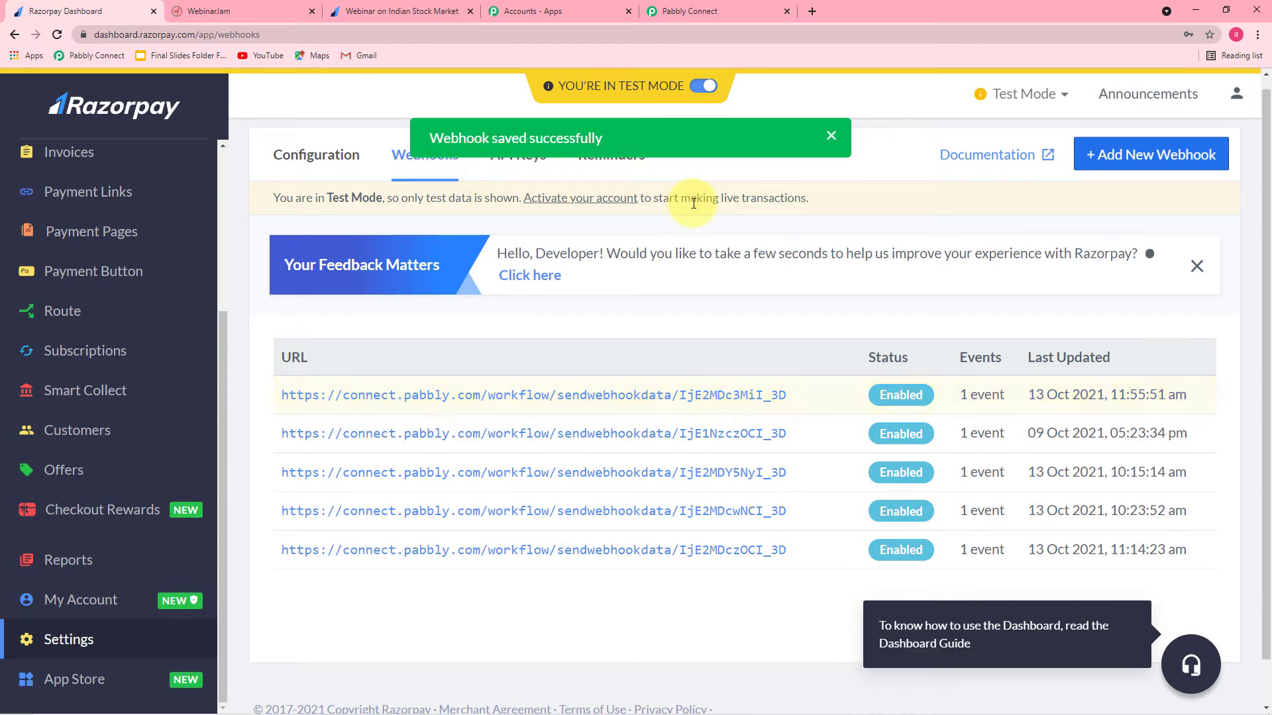
pyautogui.click(709, 8)
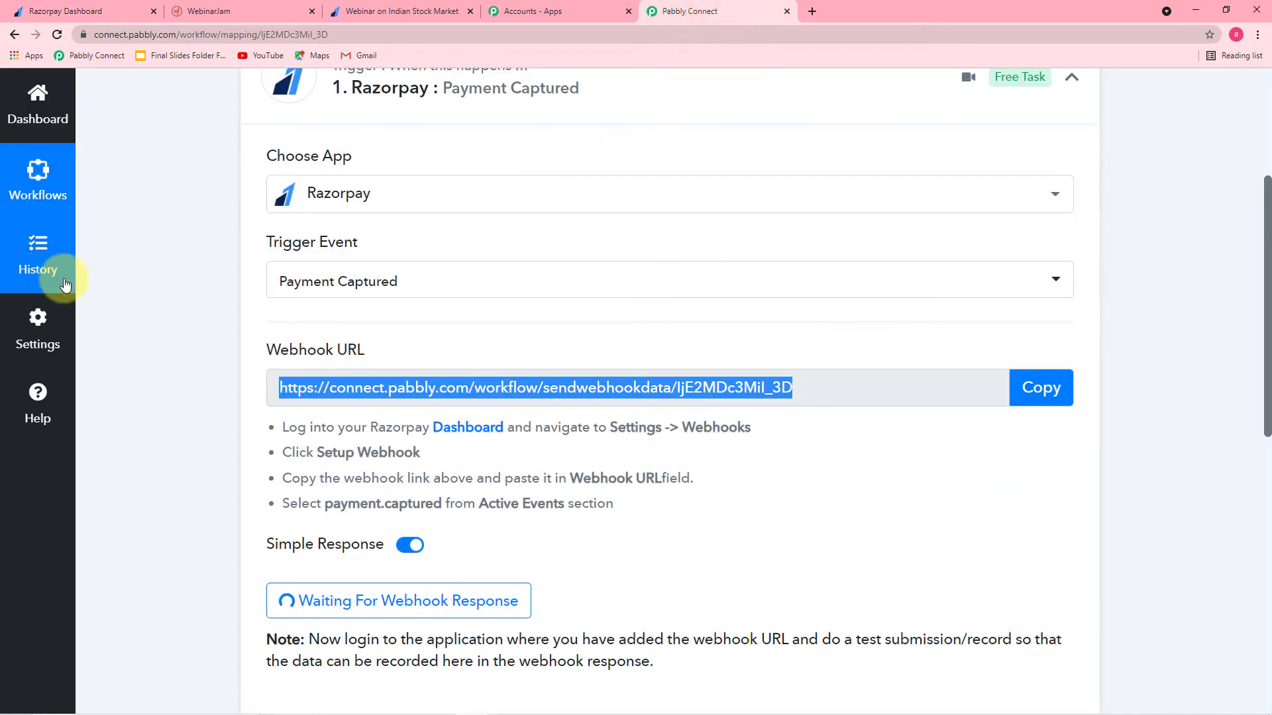
pyautogui.scroll(-1, 122, 302)
pyautogui.scroll(-3, 122, 302)
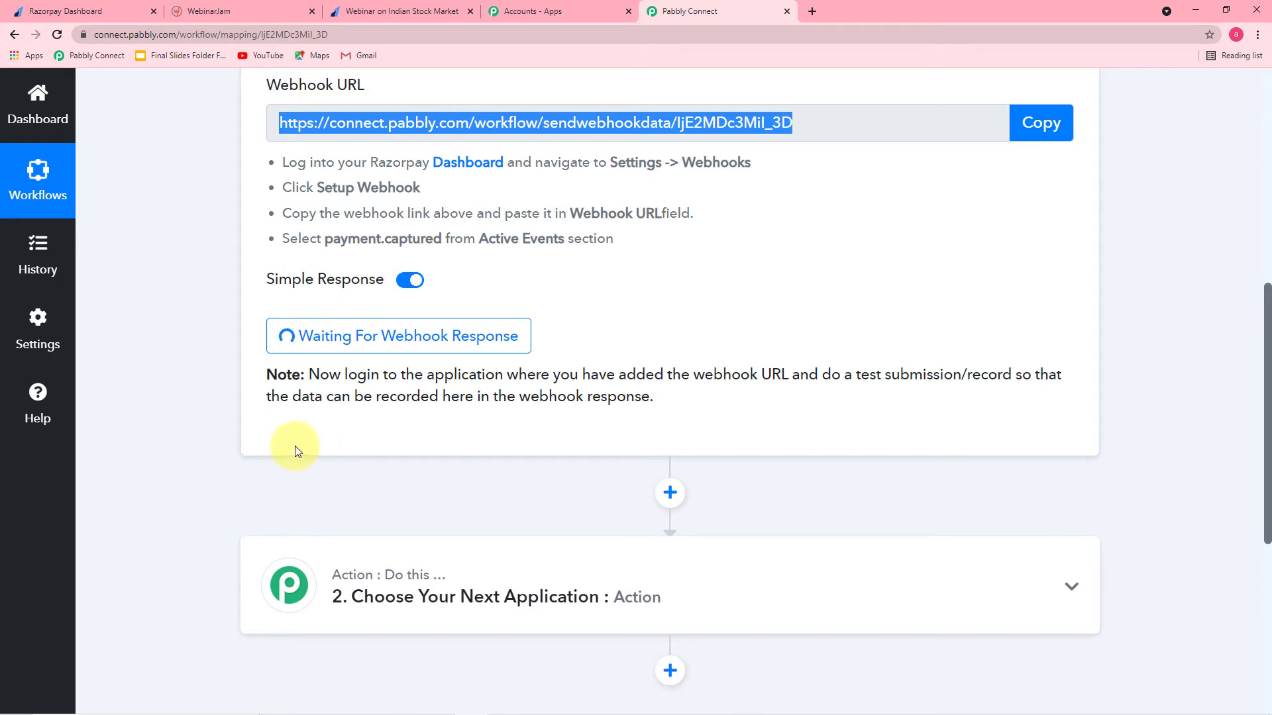
# Step: Copy the Webinar on Indian Stock Market payment page URL and load it in a new tab
pyautogui.click(132, 13)
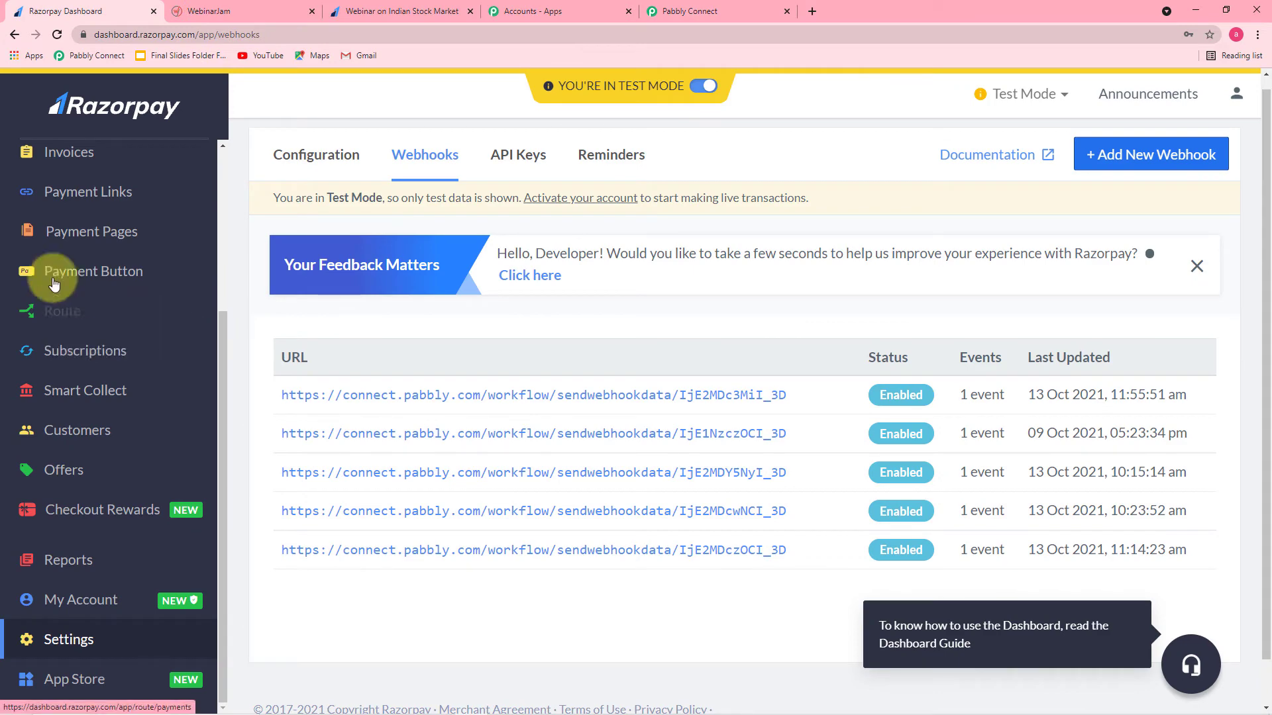
pyautogui.click(51, 229)
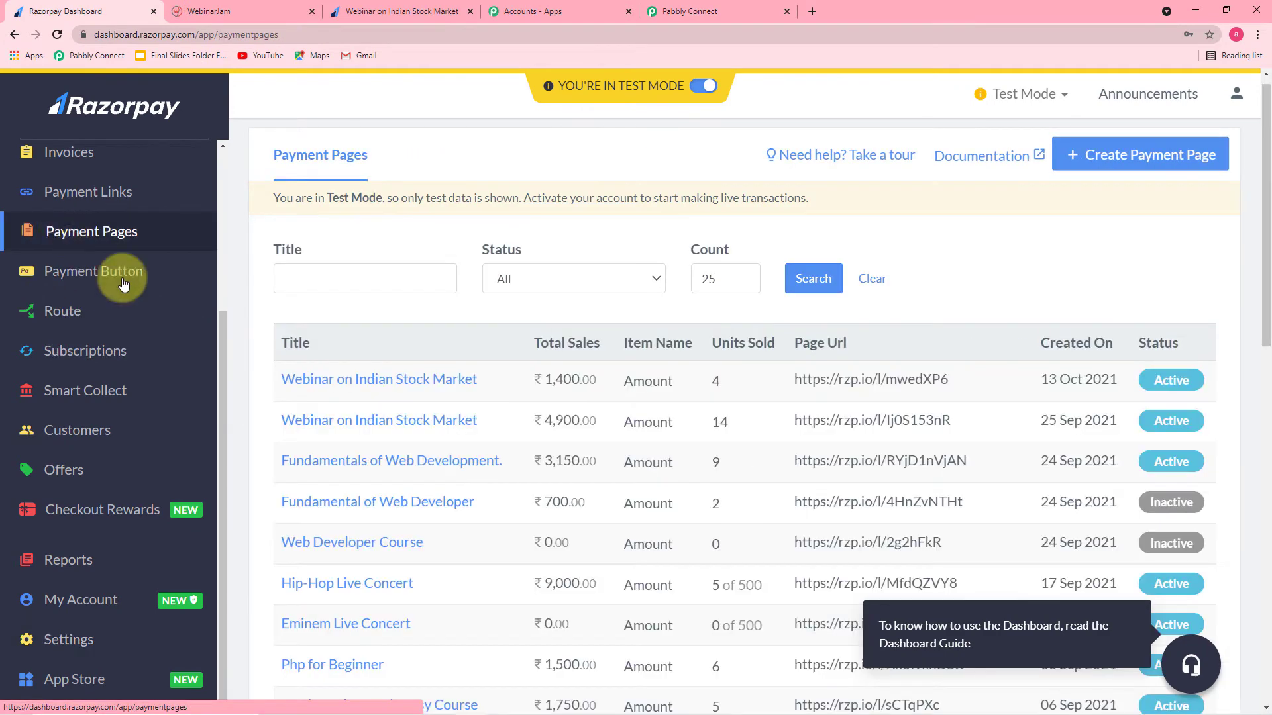
pyautogui.click(434, 379)
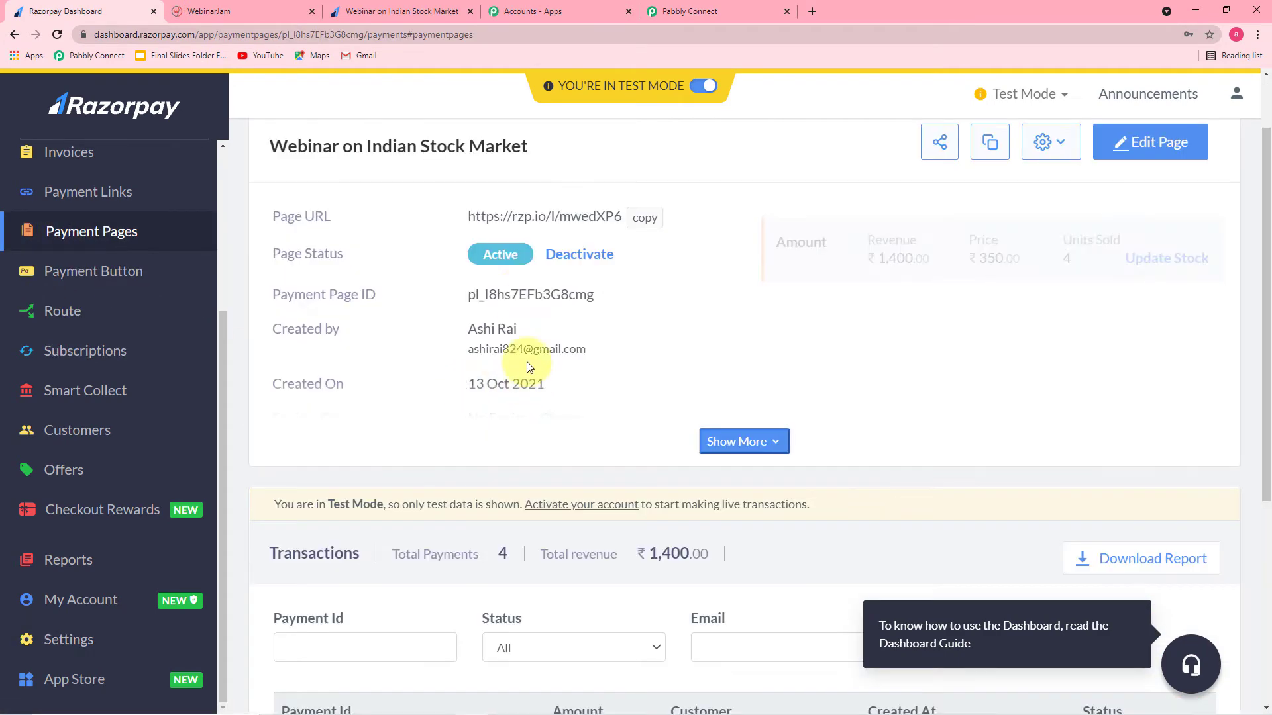
pyautogui.click(645, 219)
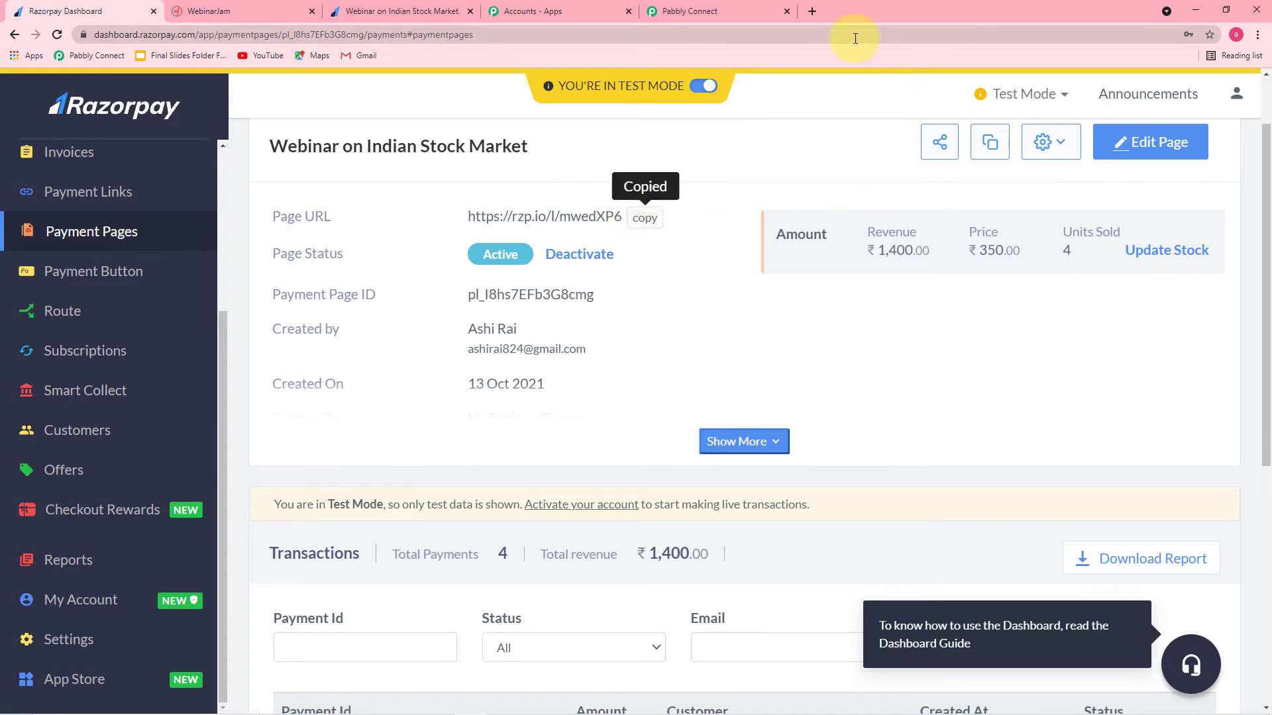
pyautogui.click(814, 9)
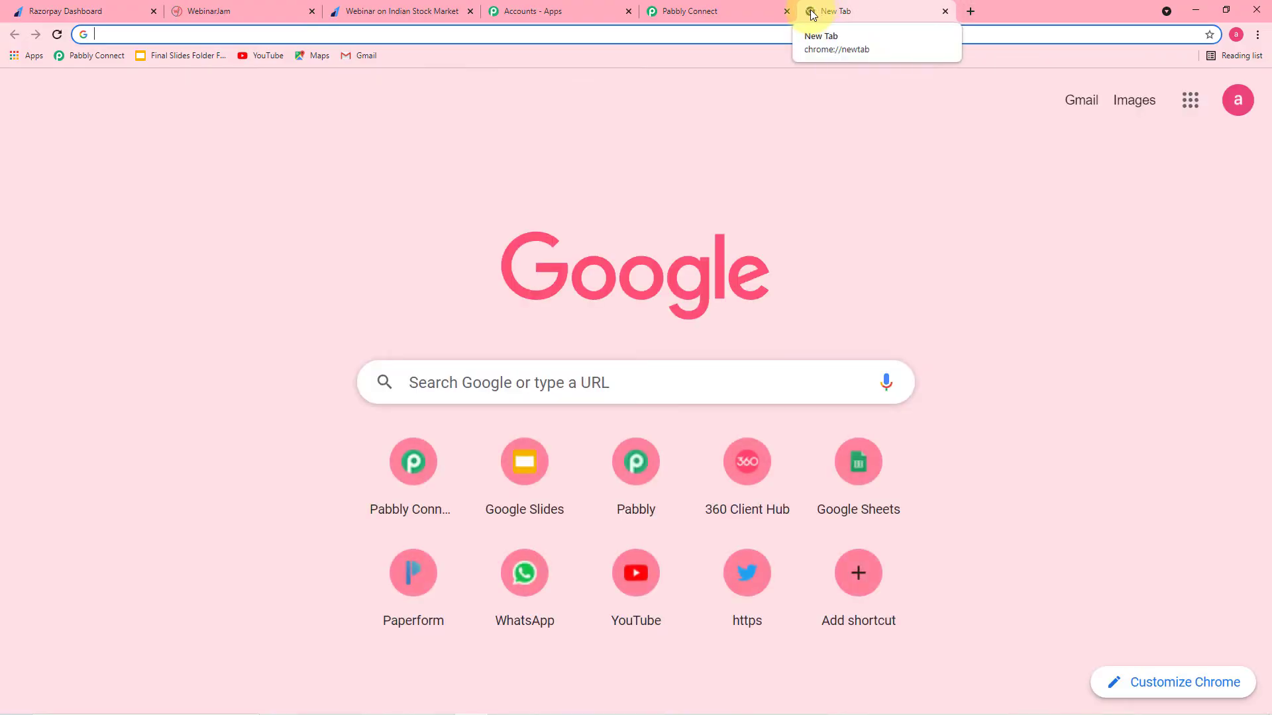
pyautogui.hotkey('ctrl', 'v')
pyautogui.press('Return')
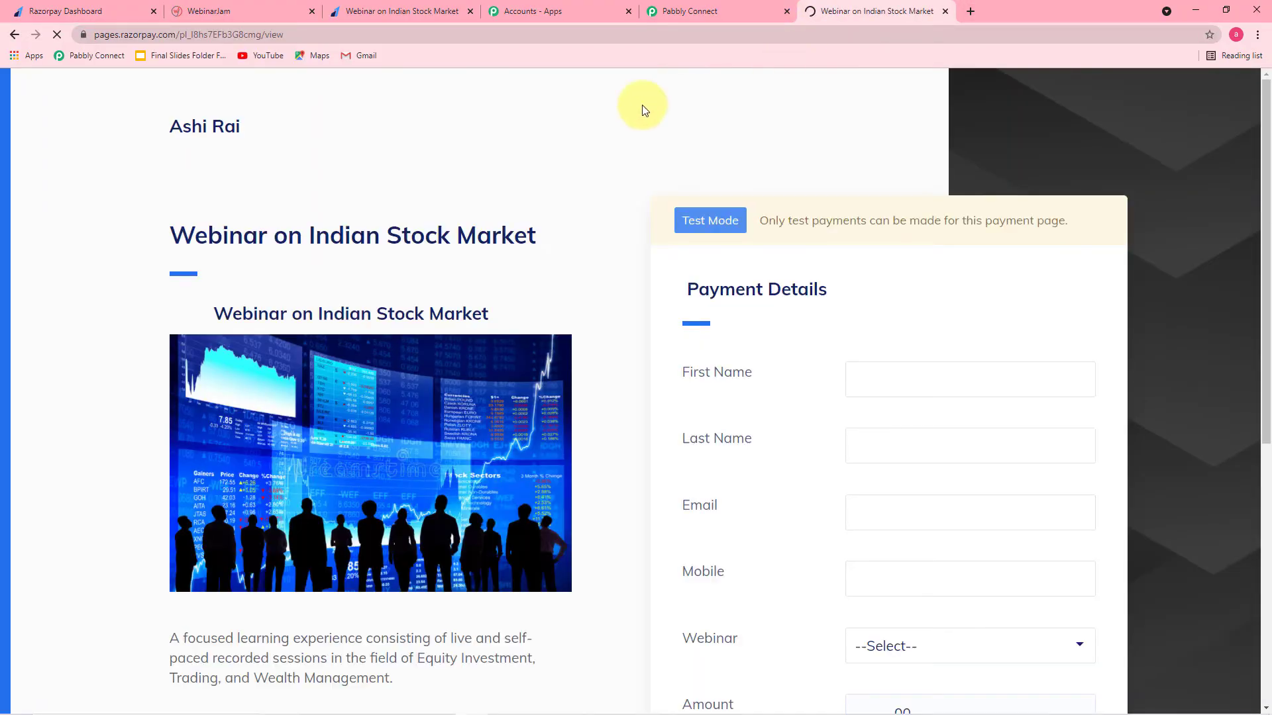
# Step: Fill in the buyer's first name, last name, e-mail and mobile number on the payment form
pyautogui.scroll(-2, 490, 148)
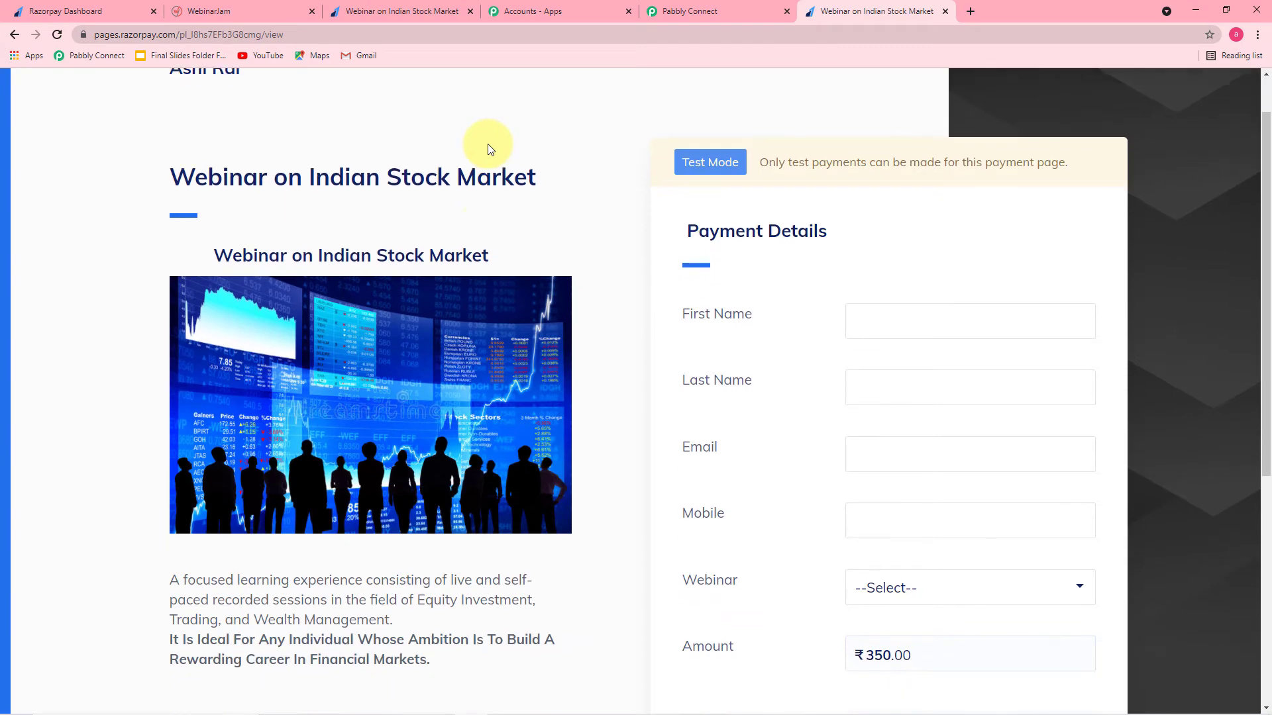
pyautogui.scroll(-3, 550, 138)
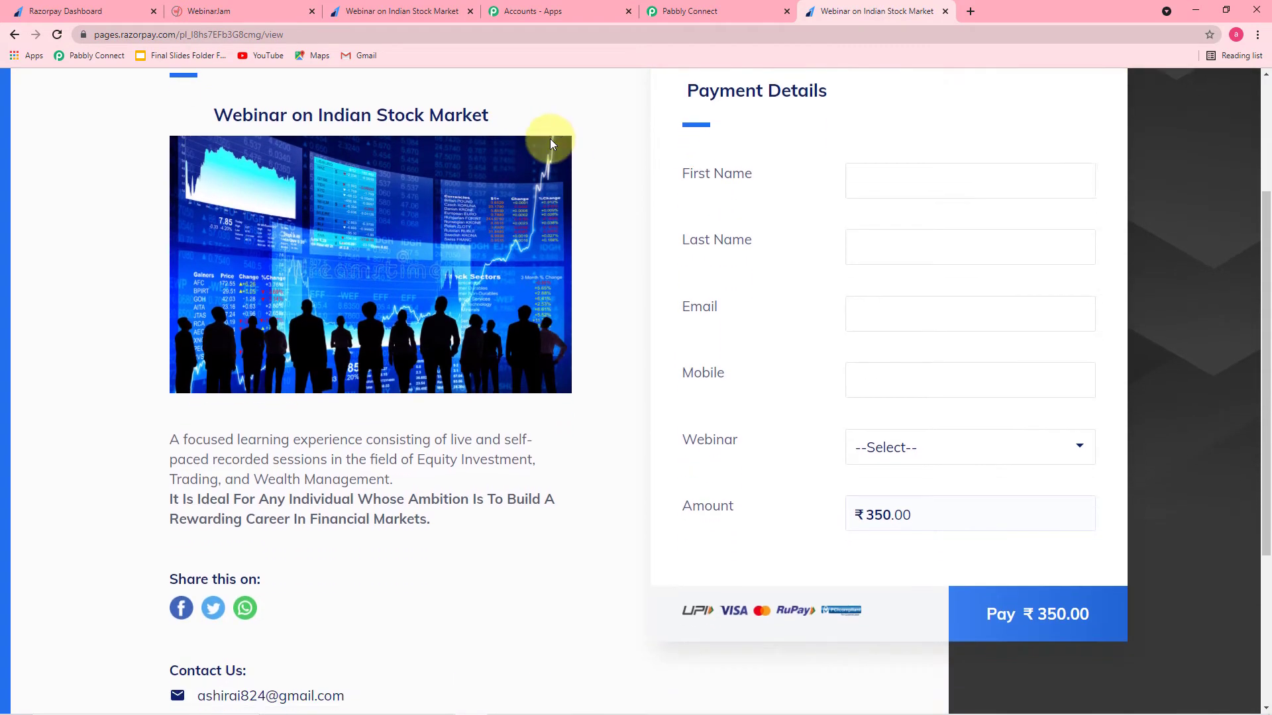
pyautogui.scroll(3, 563, 172)
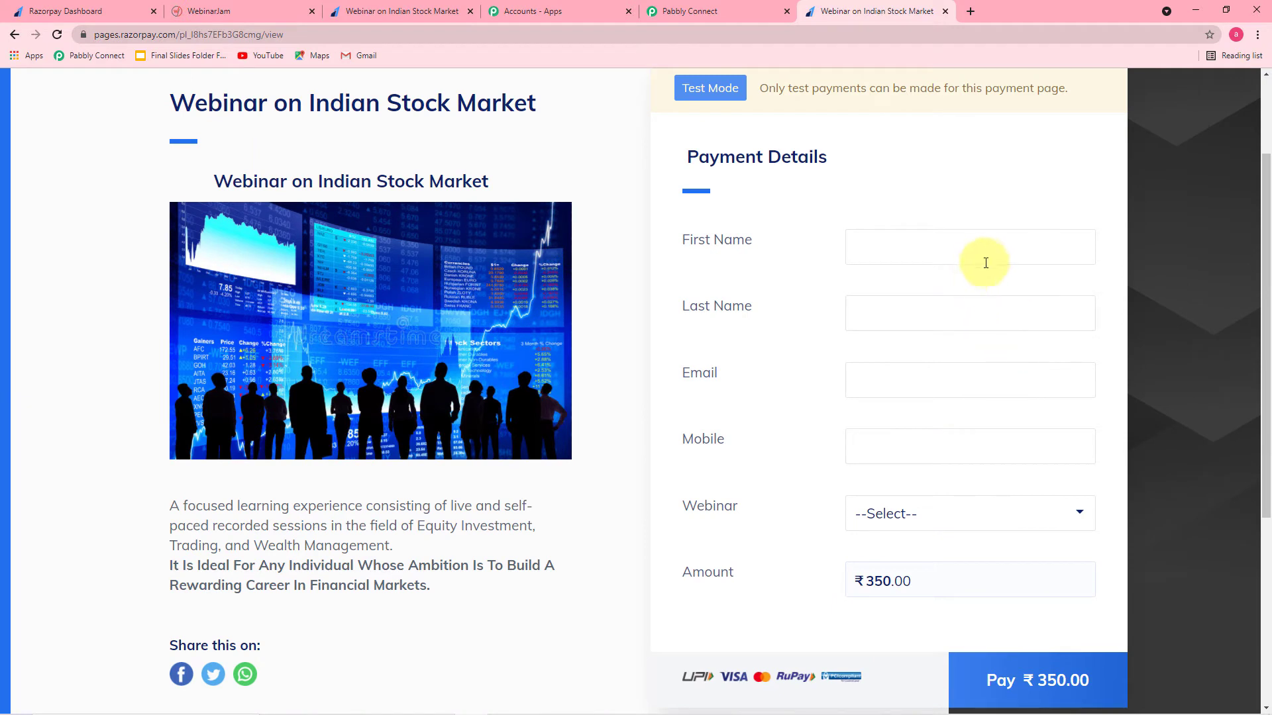
pyautogui.click(985, 258)
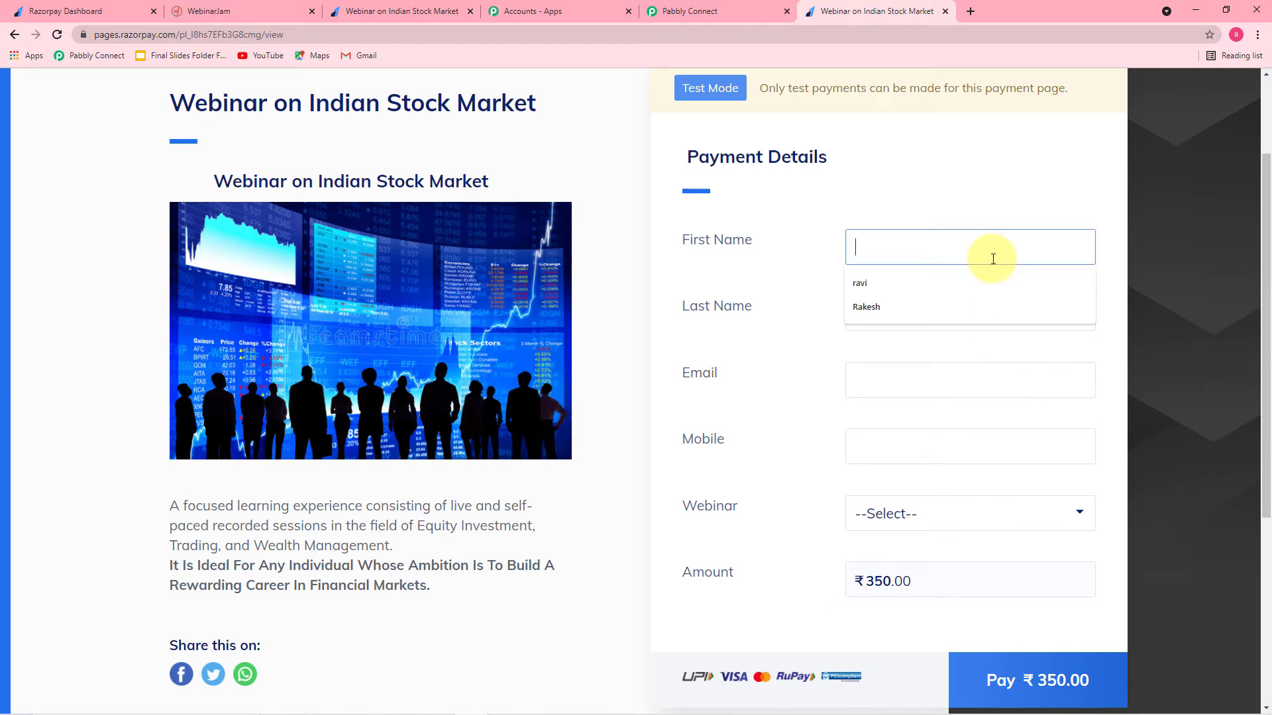
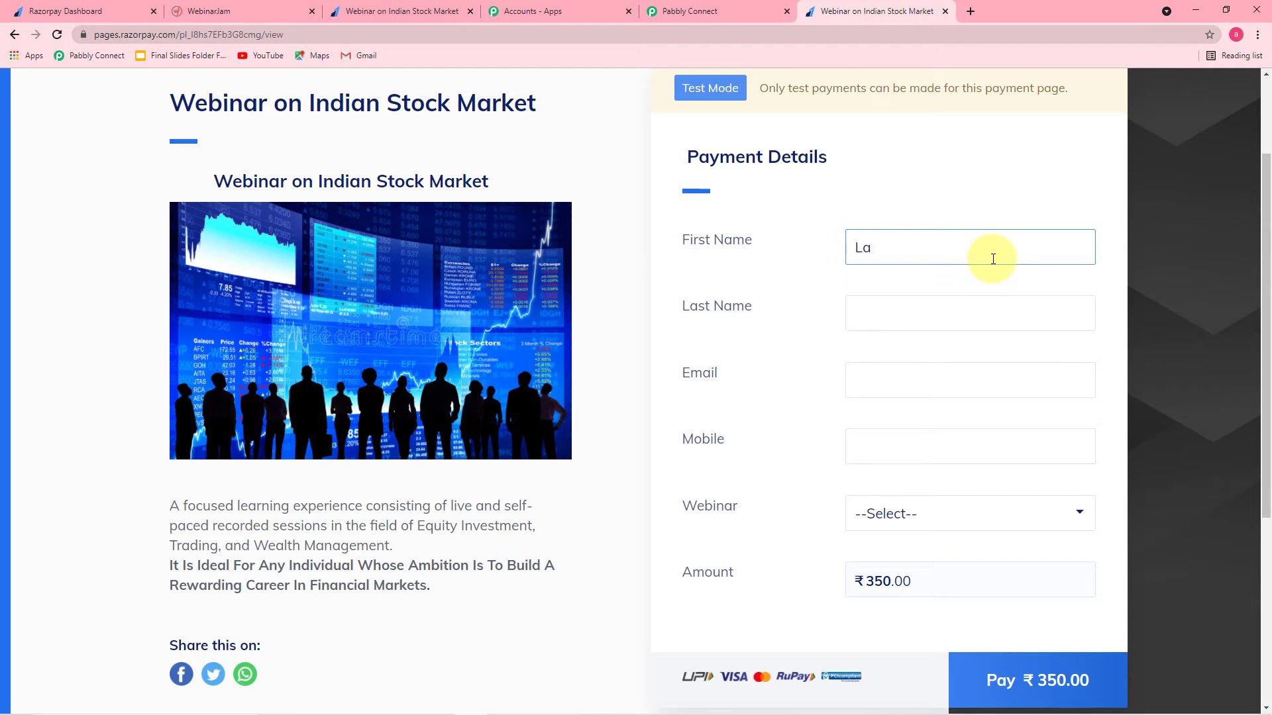
pyautogui.click(915, 325)
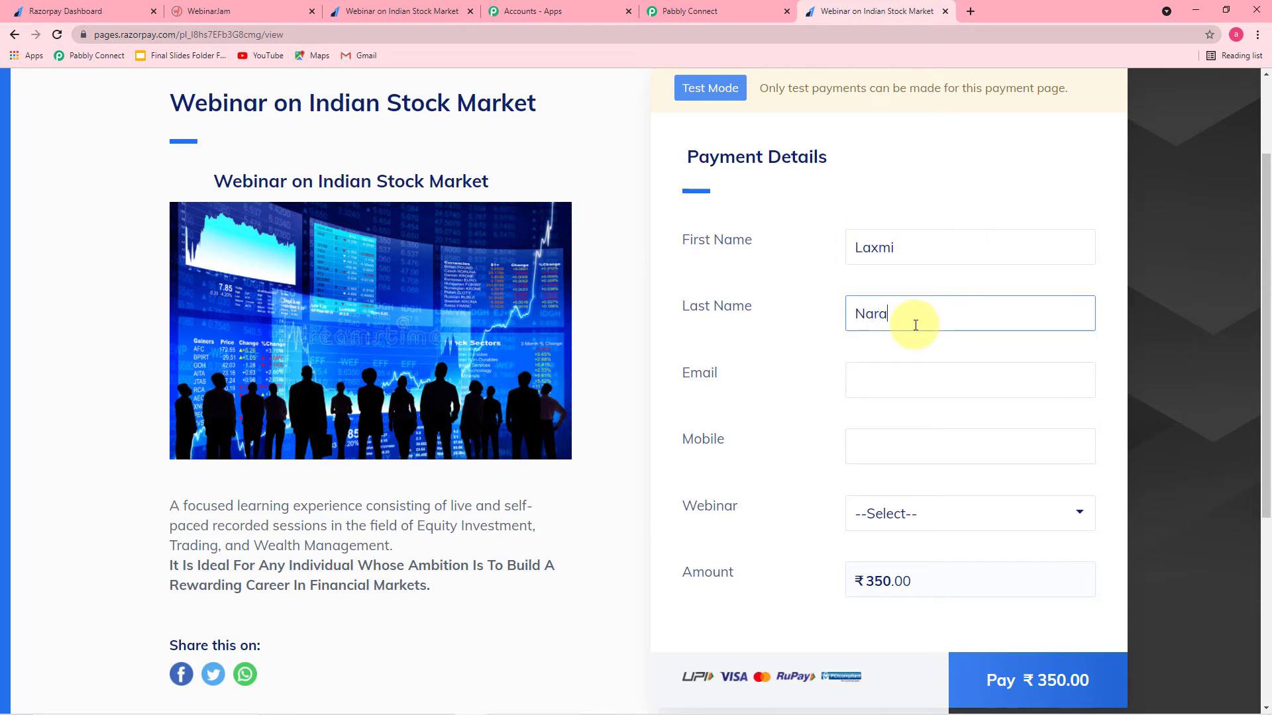
pyautogui.click(906, 379)
pyautogui.click(887, 440)
pyautogui.click(890, 443)
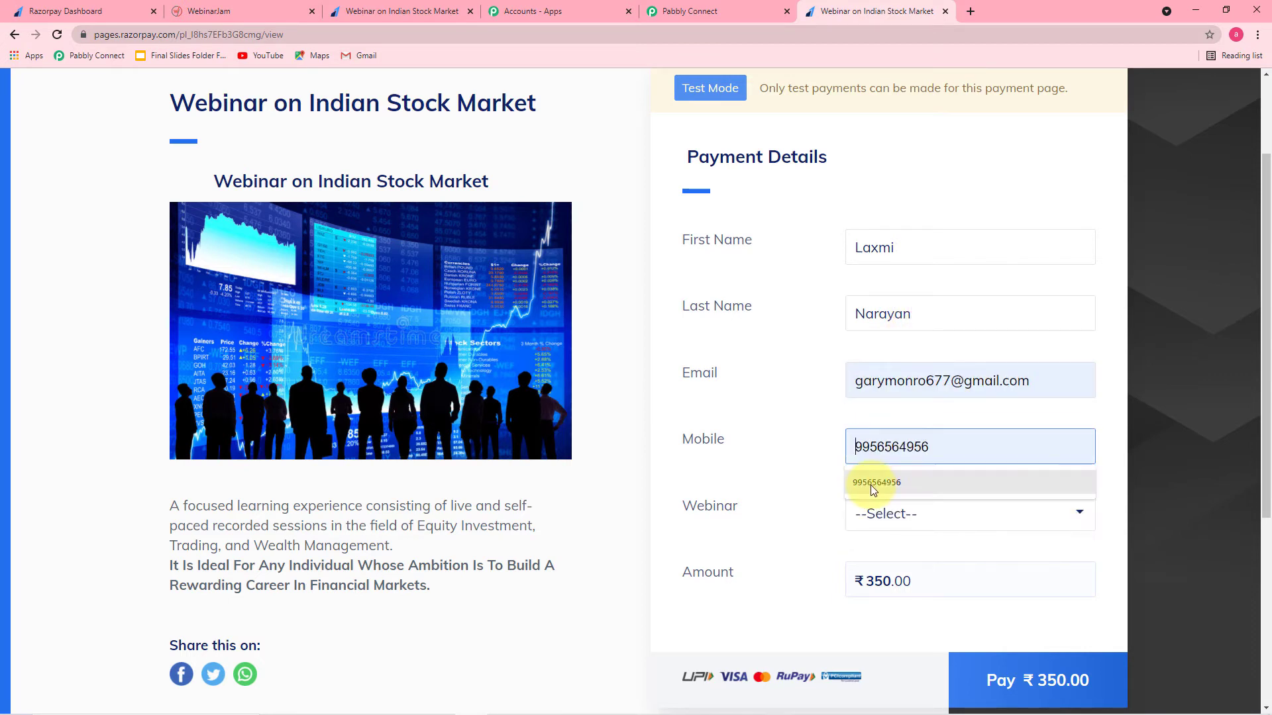
pyautogui.click(866, 482)
# Step: Select Webinar on Indian Stock Market and proceed to pay ₹350.00
pyautogui.click(937, 516)
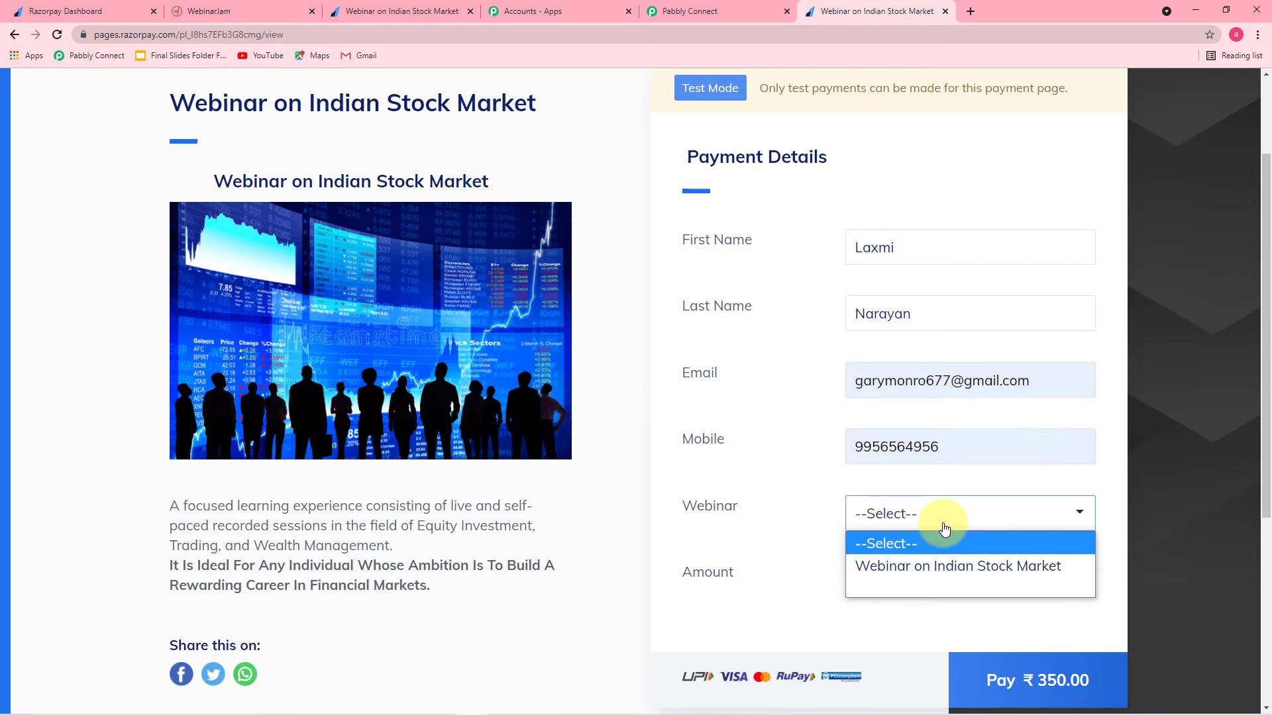
pyautogui.click(910, 567)
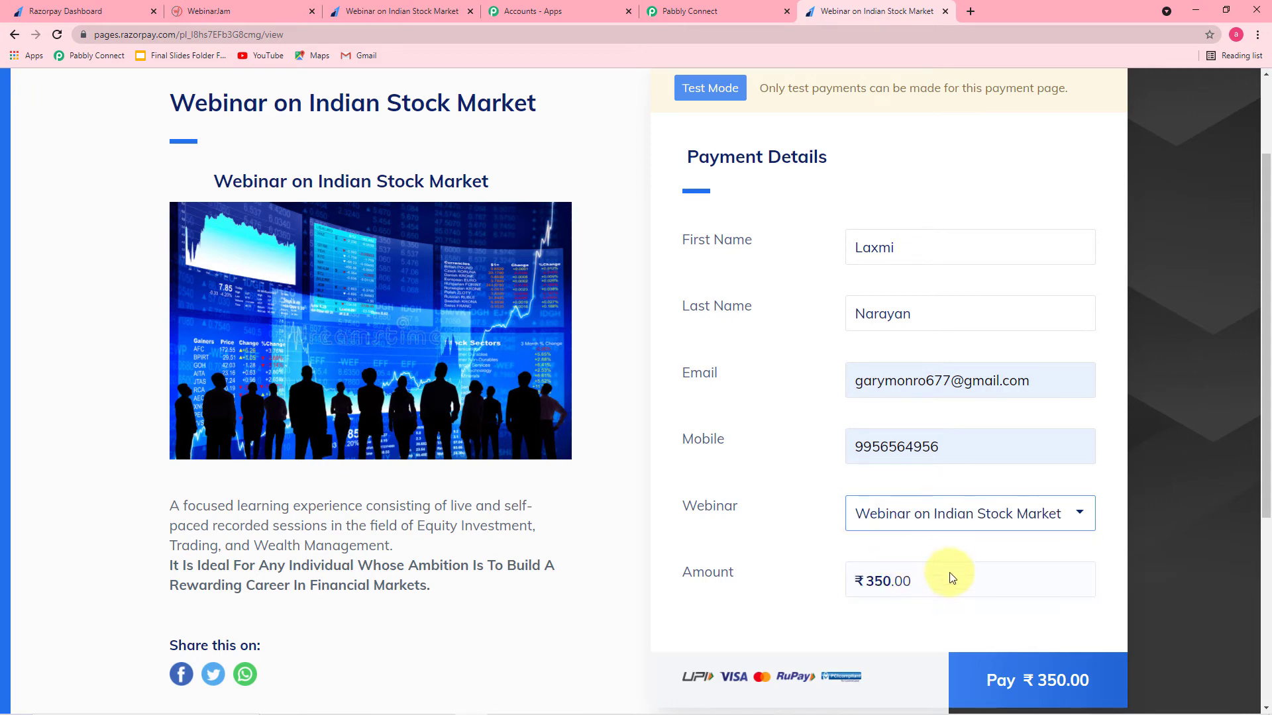
pyautogui.click(1009, 691)
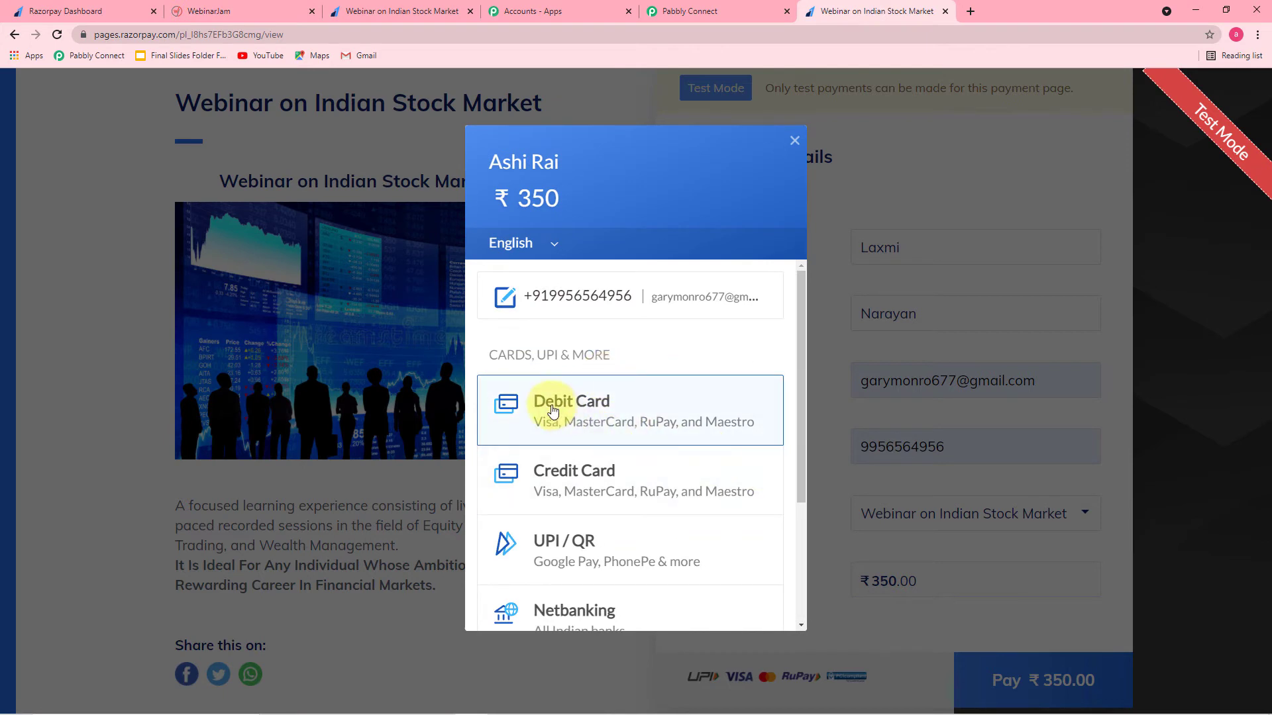
# Step: Pay by debit card, entering the test card number, expiry 01 / 26 and CVV, unticking Remember Card
pyautogui.click(553, 410)
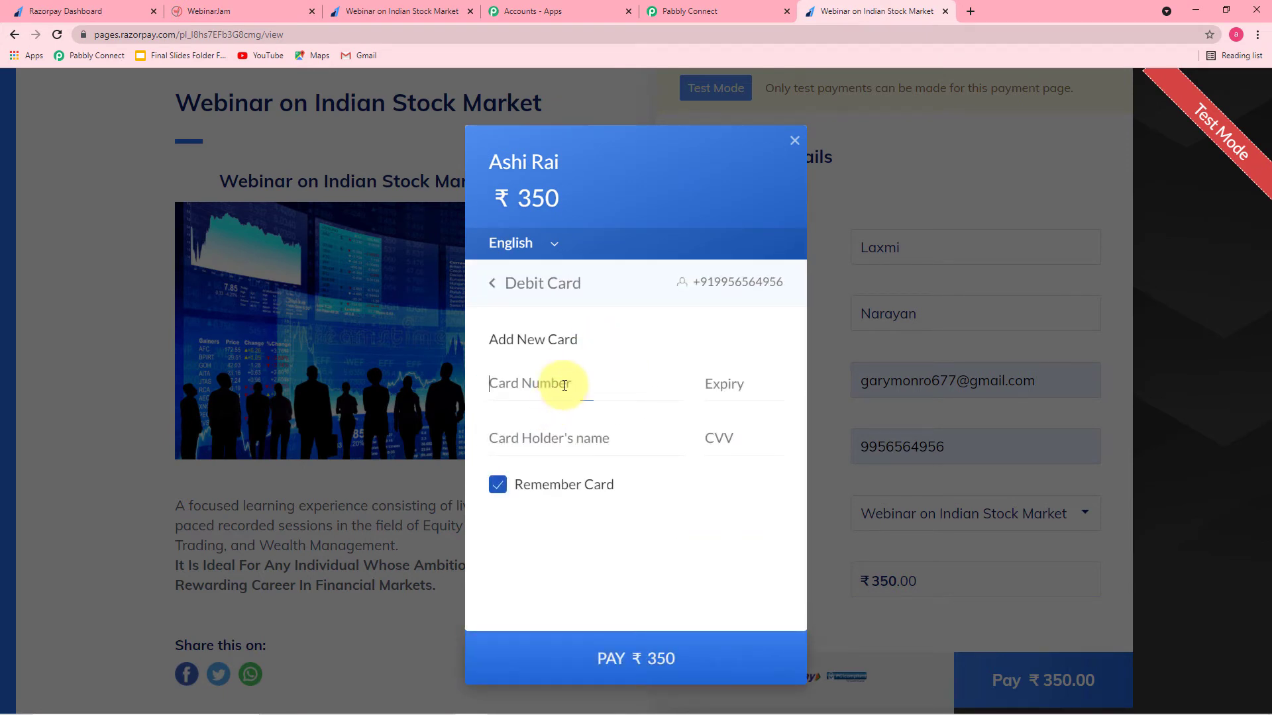
pyautogui.click(564, 386)
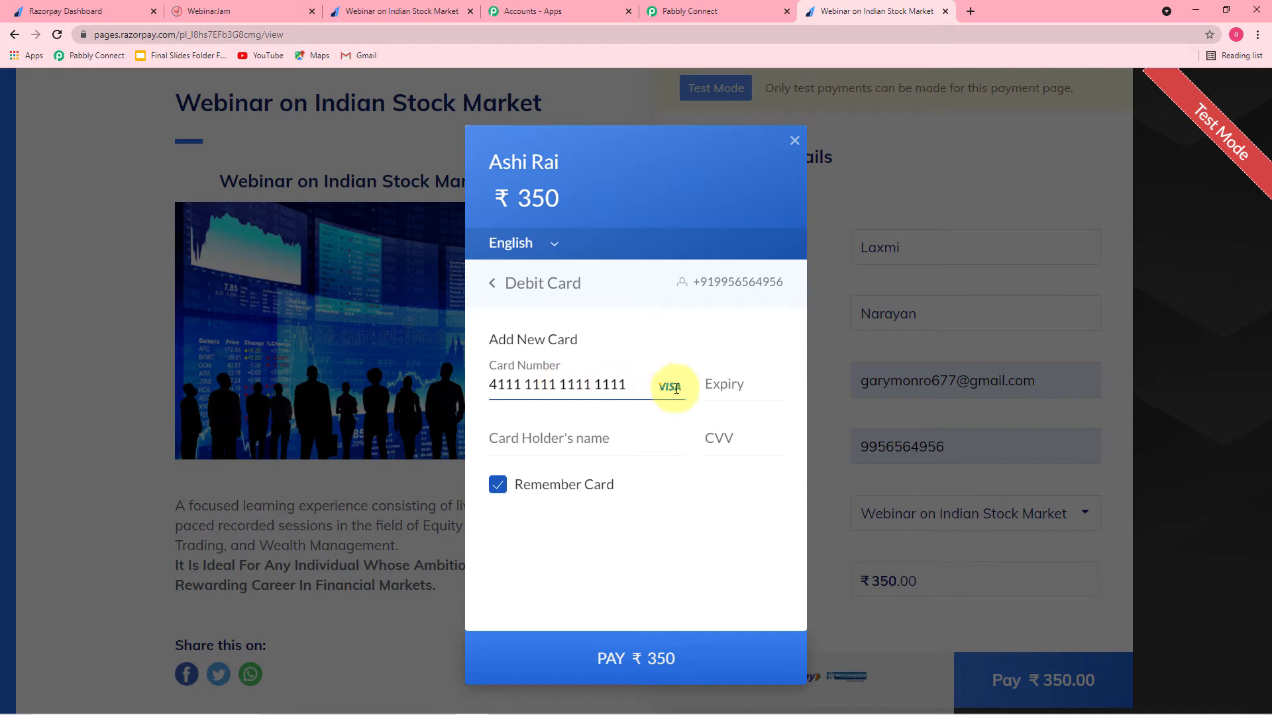
pyautogui.click(748, 389)
pyautogui.write('01 / 26')
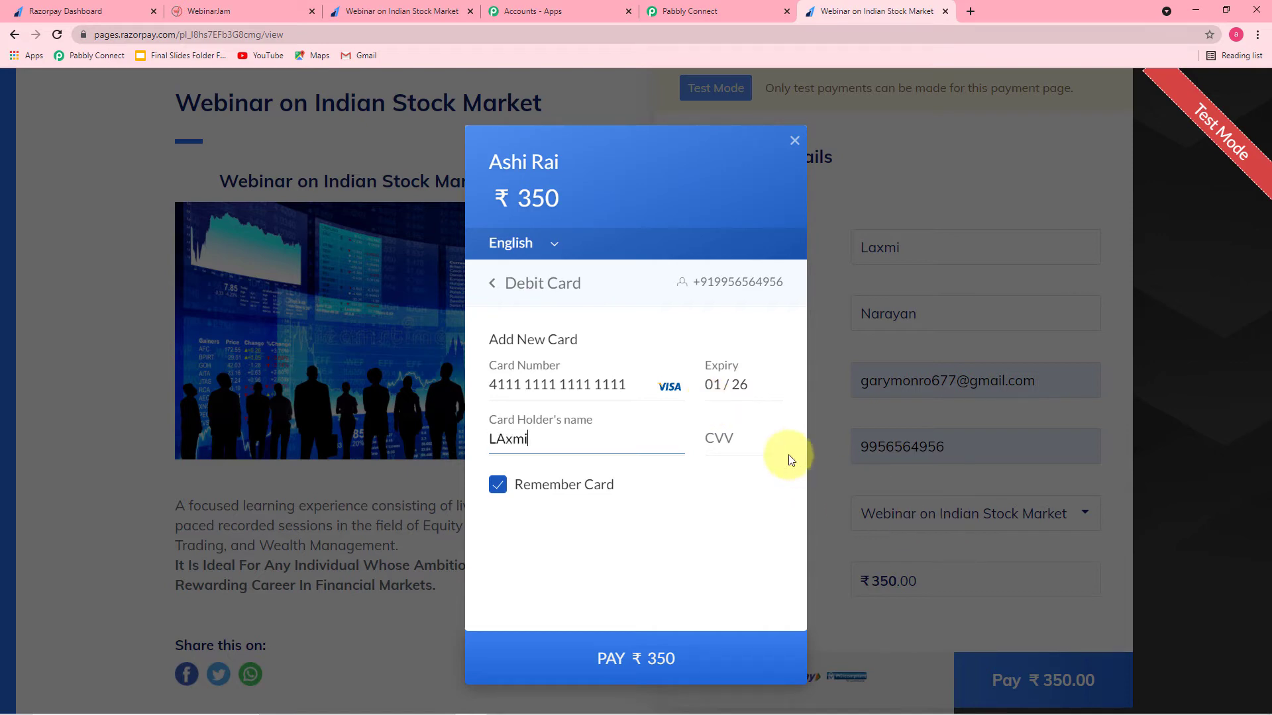
pyautogui.click(760, 448)
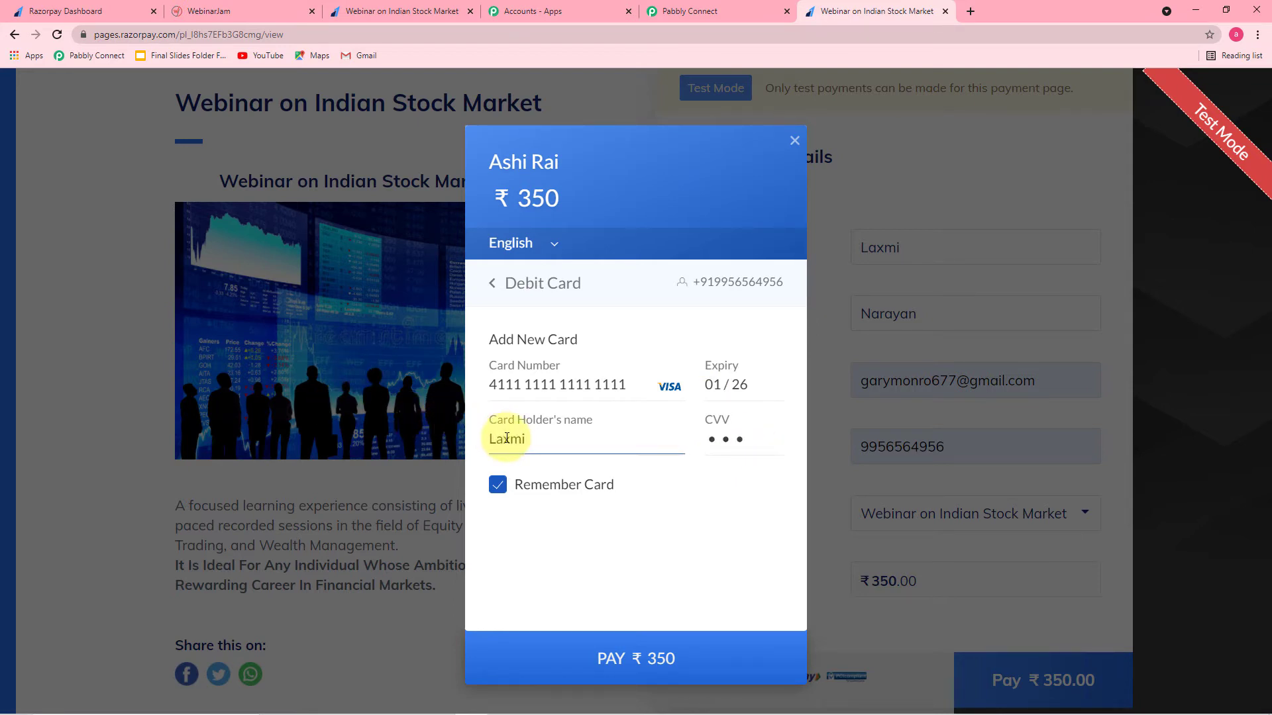
pyautogui.click(541, 483)
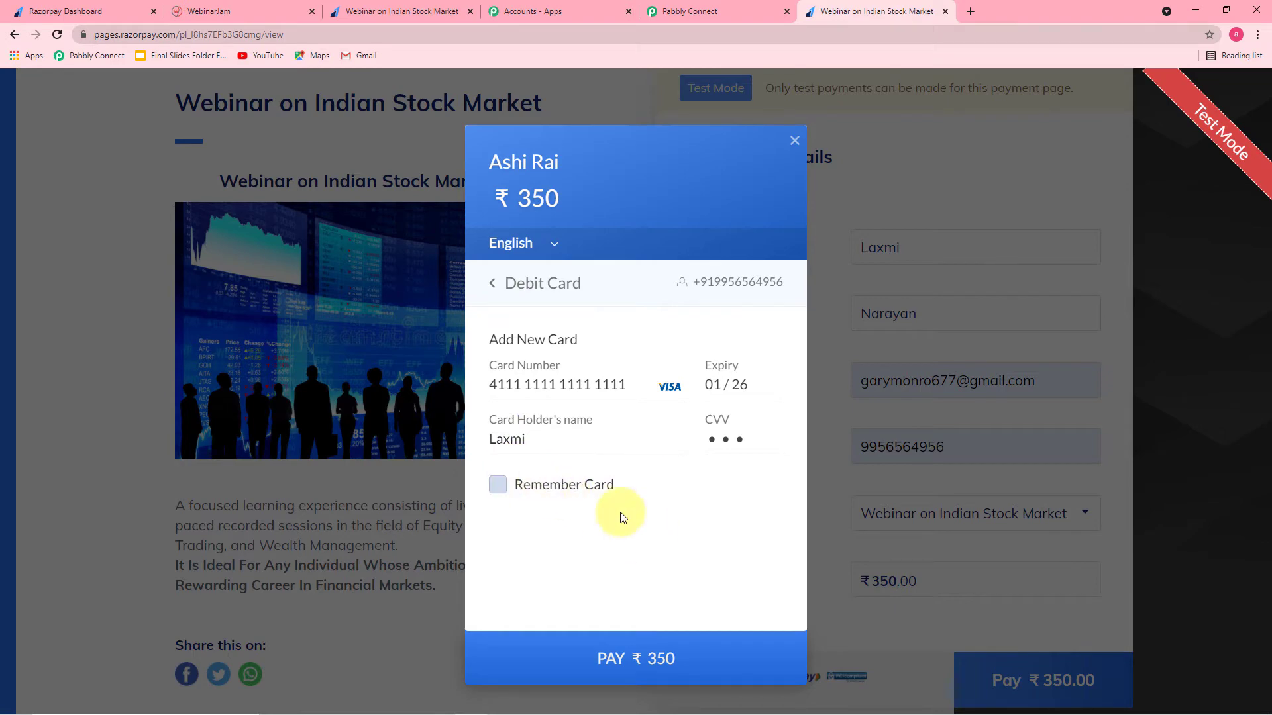
# Step: Submit the ₹350 payment, mark it Success, and decline saving the card
pyautogui.click(602, 657)
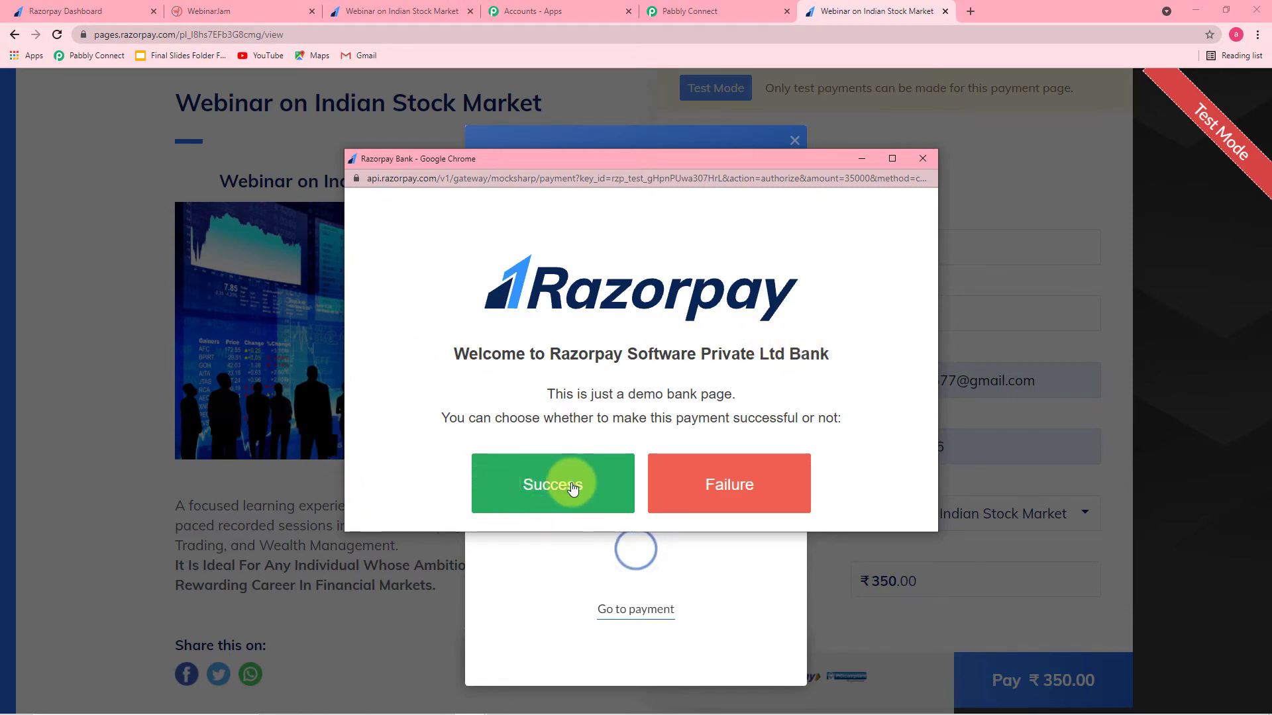
pyautogui.click(537, 488)
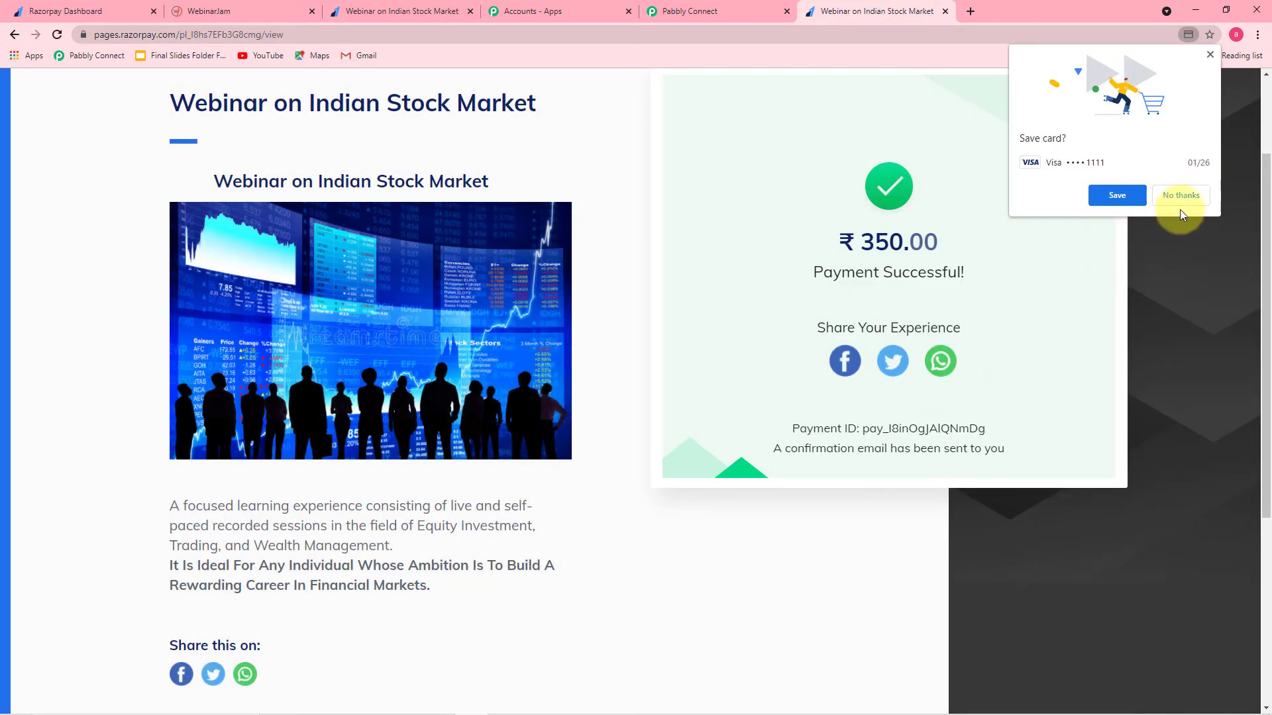
pyautogui.click(1182, 195)
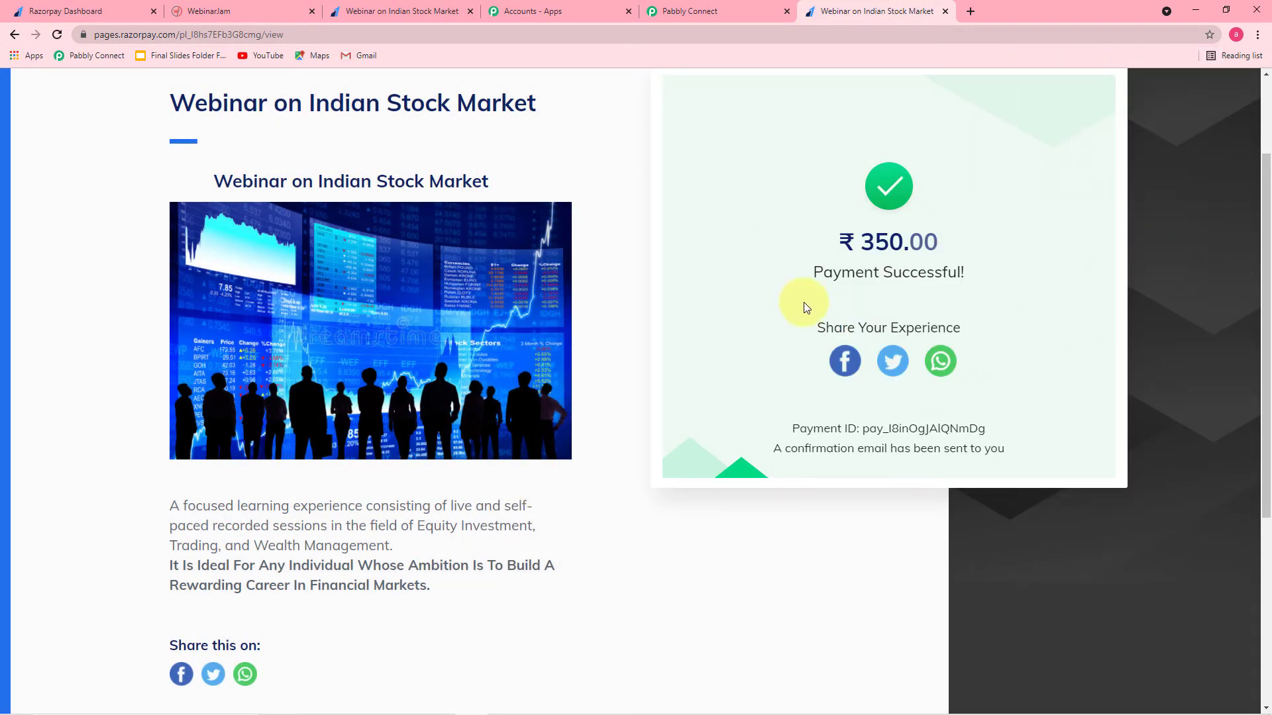
pyautogui.click(692, 14)
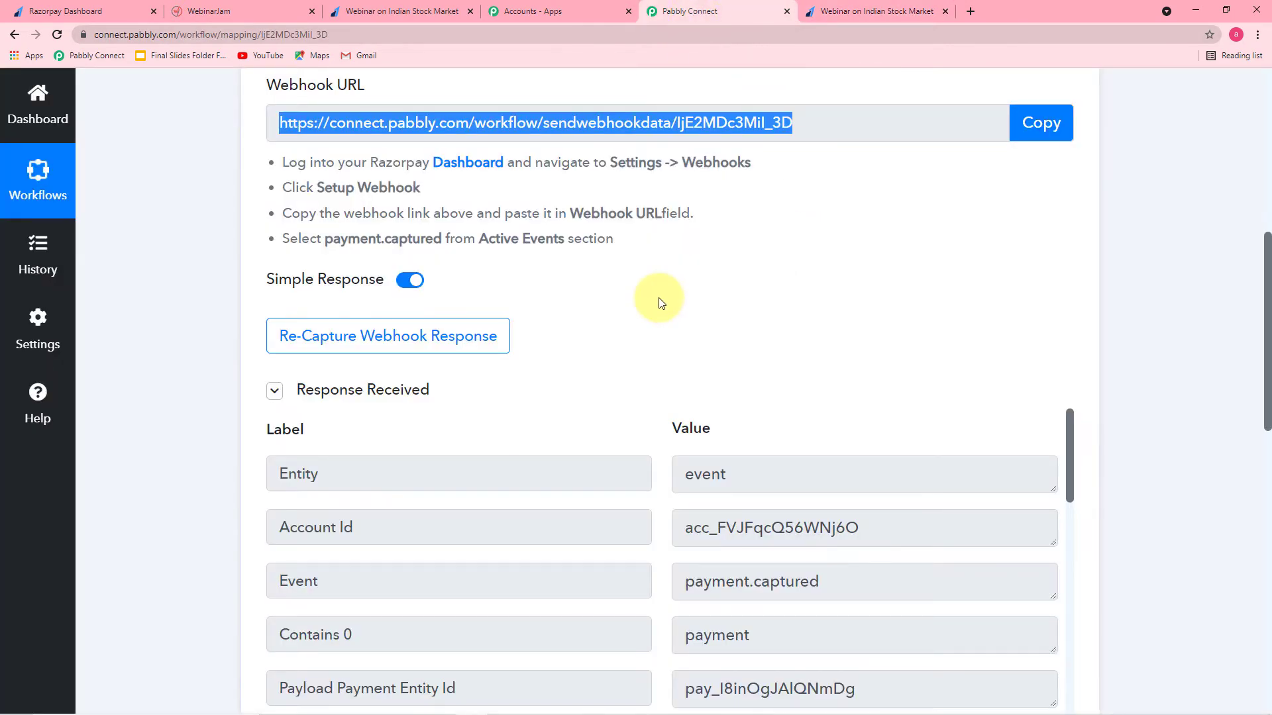
pyautogui.scroll(-5, 659, 303)
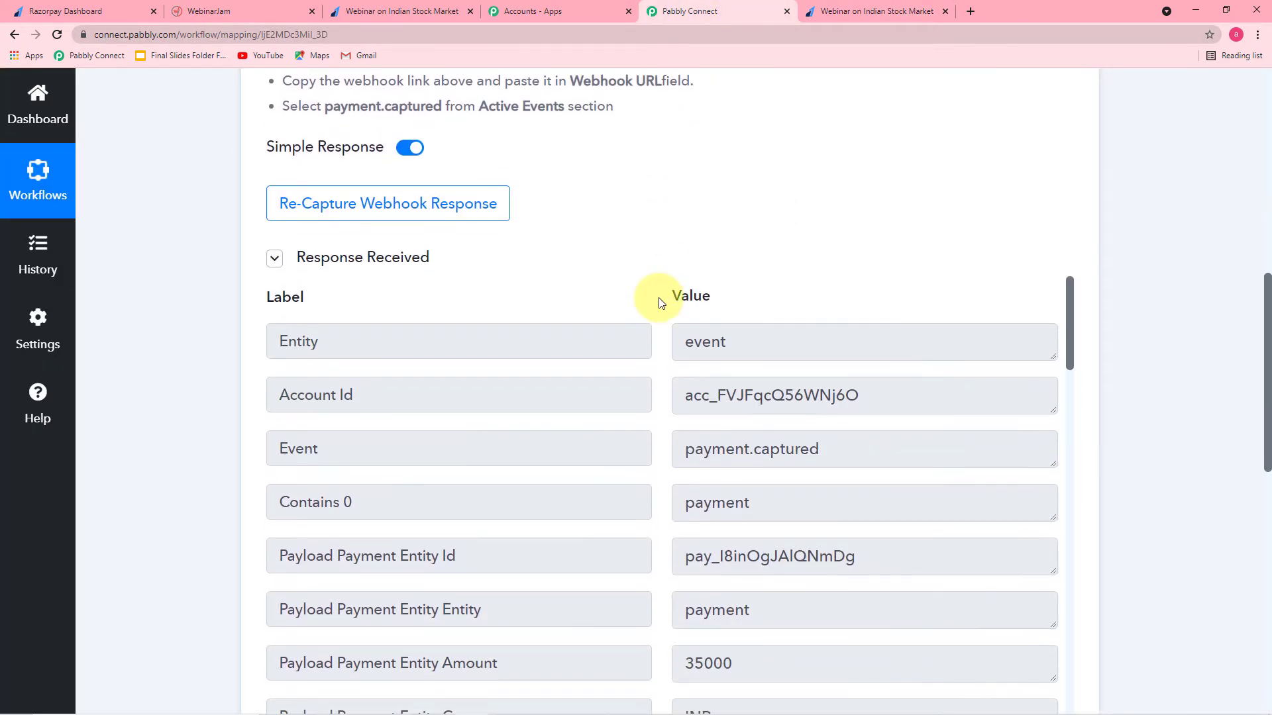
pyautogui.scroll(-3, 1114, 320)
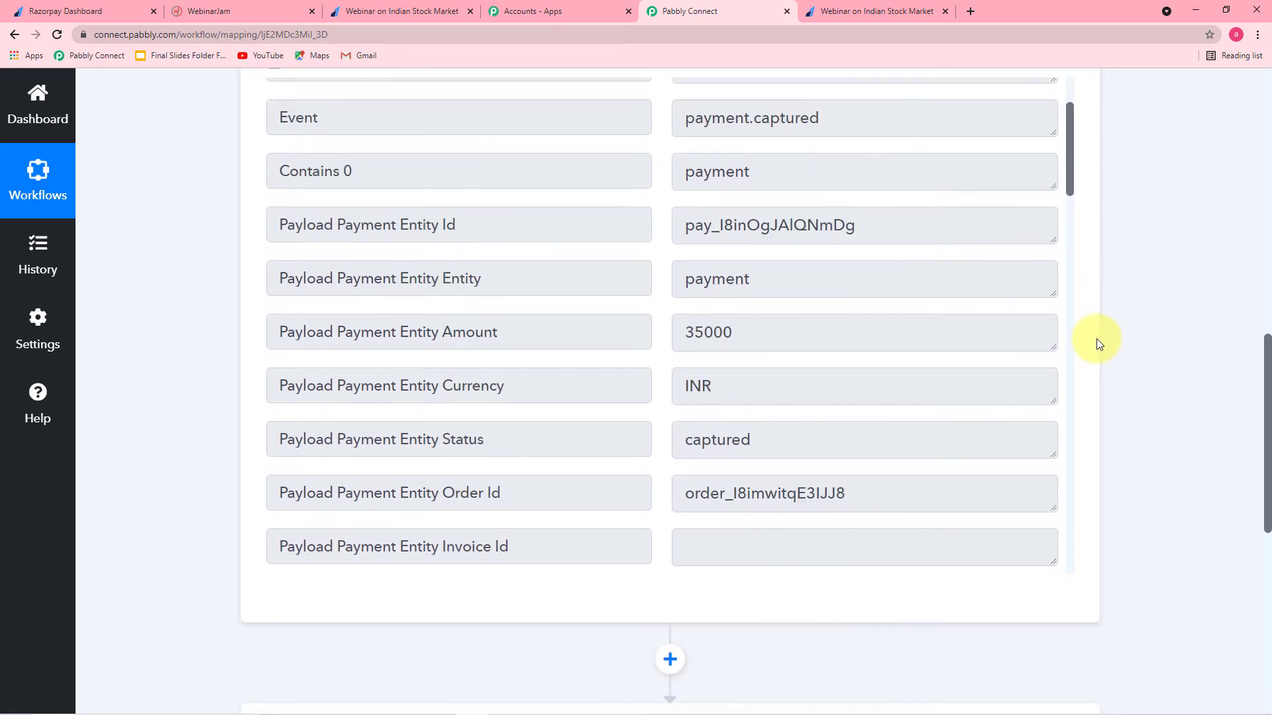
pyautogui.scroll(-7, 766, 248)
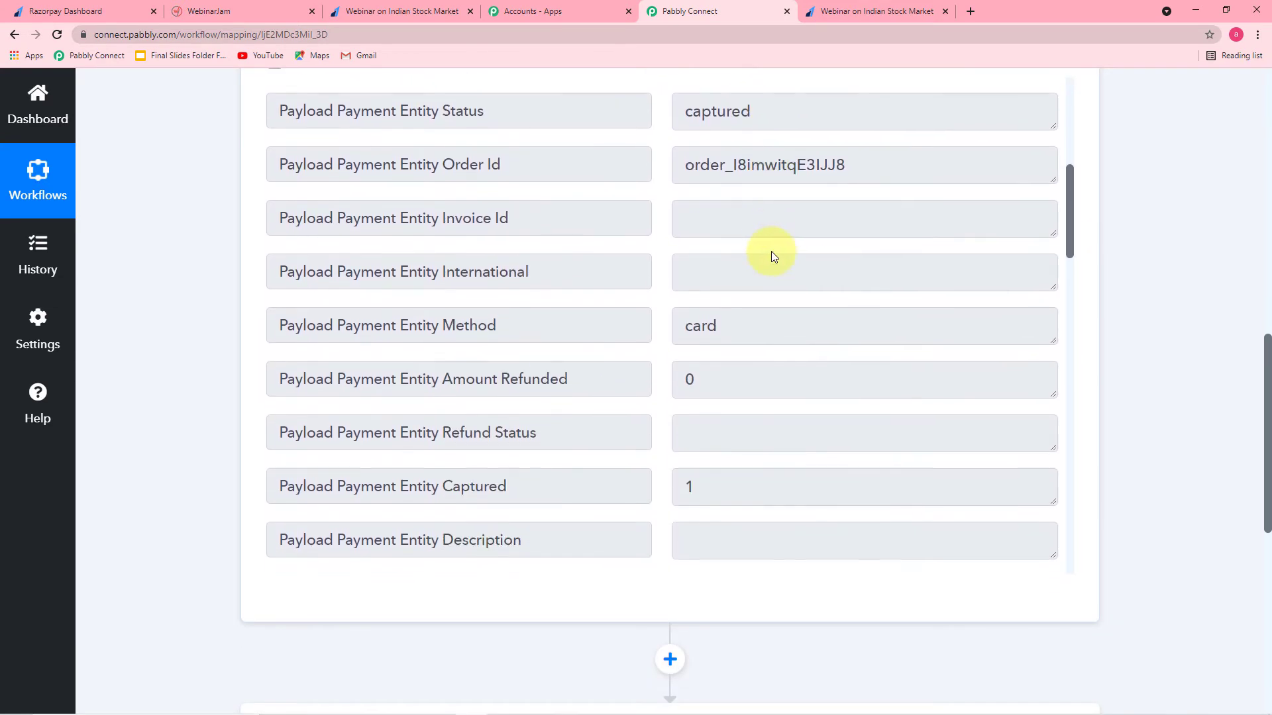
pyautogui.scroll(-5, 771, 252)
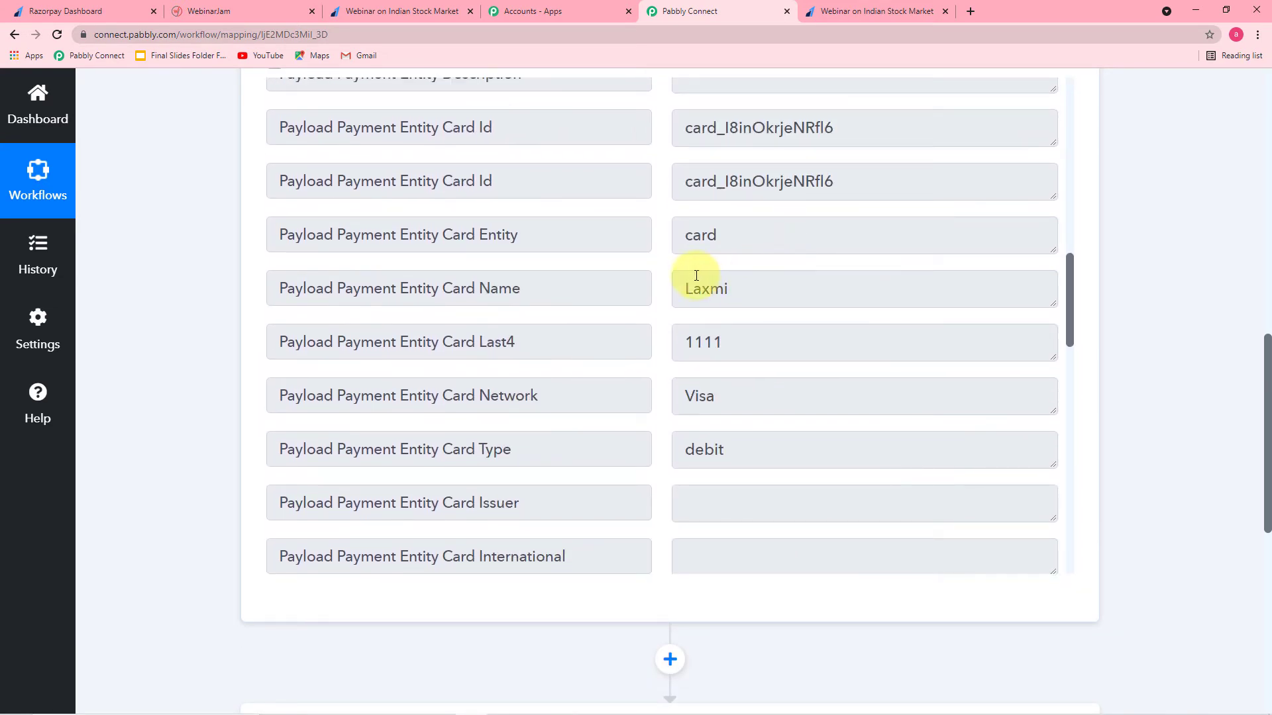
pyautogui.scroll(-11, 850, 318)
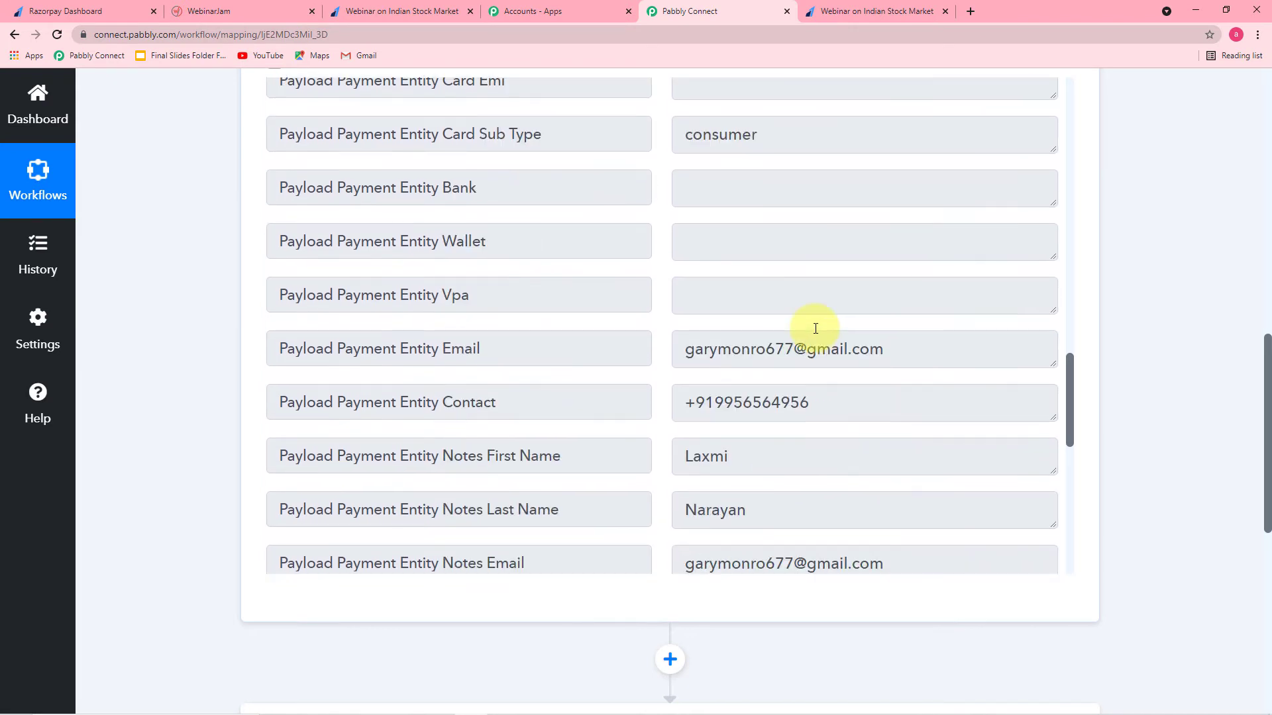
pyautogui.scroll(-3, 794, 393)
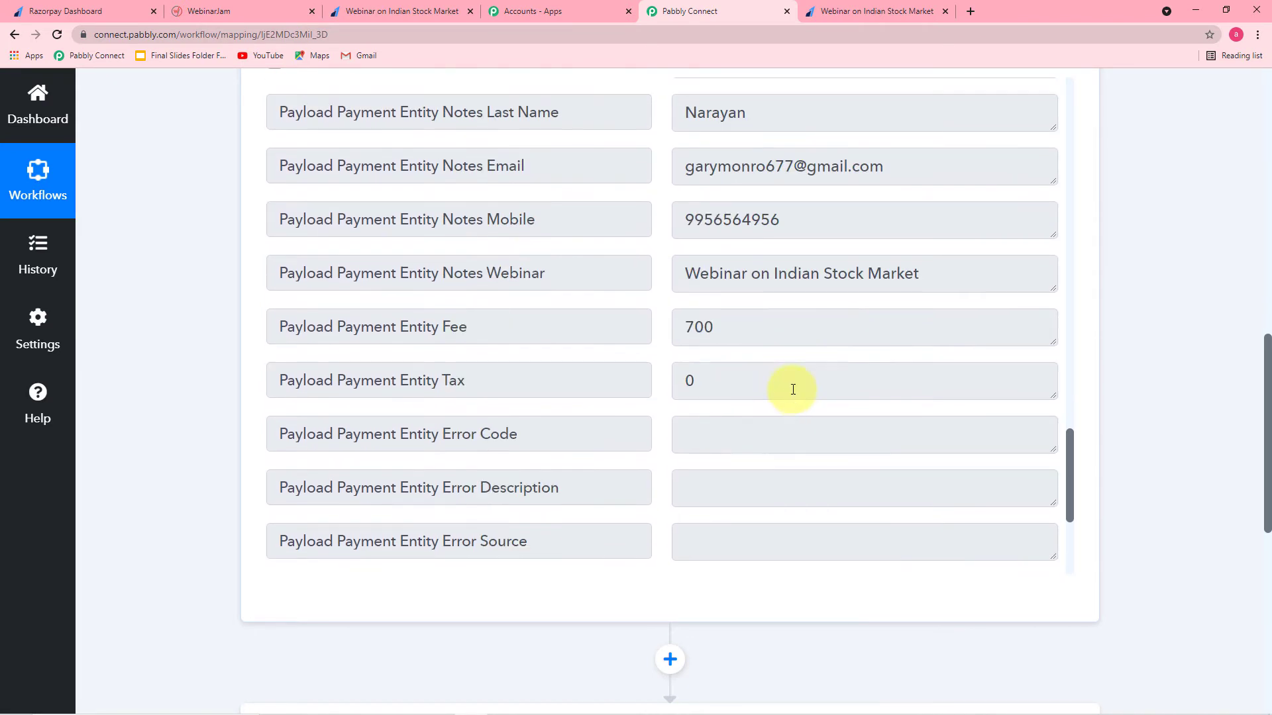
pyautogui.scroll(-4, 790, 239)
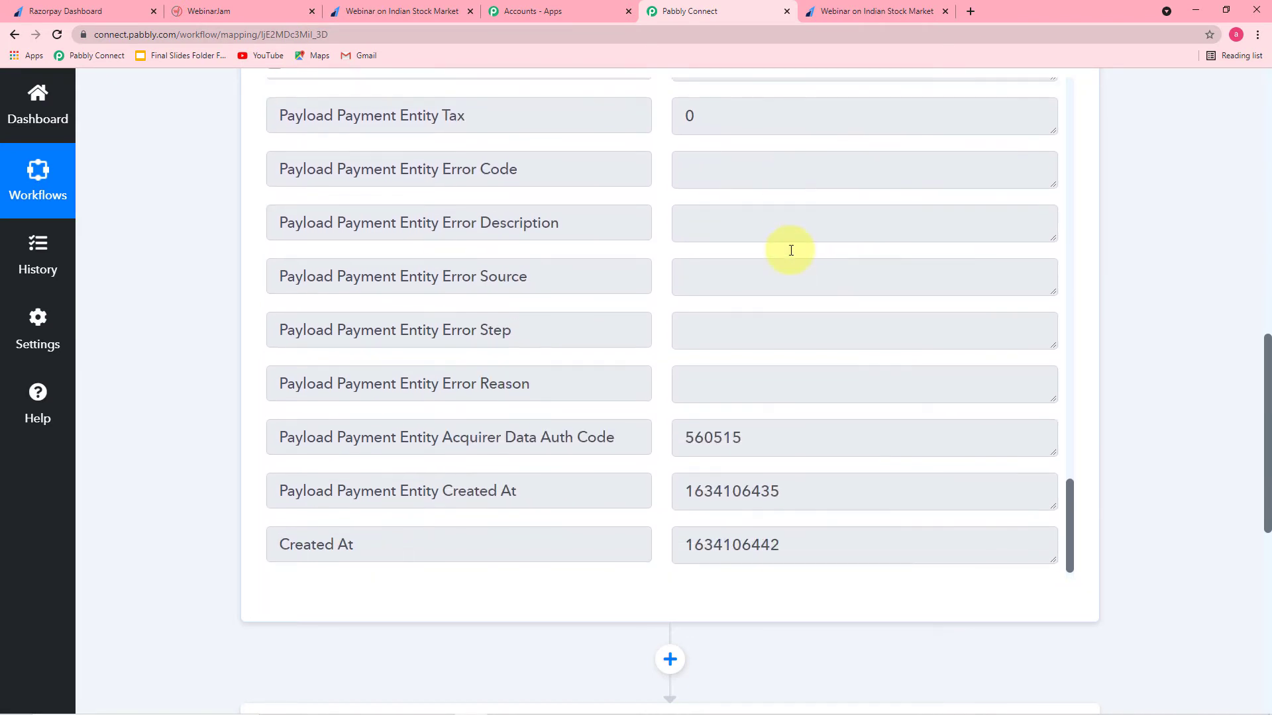
pyautogui.scroll(-2, 791, 250)
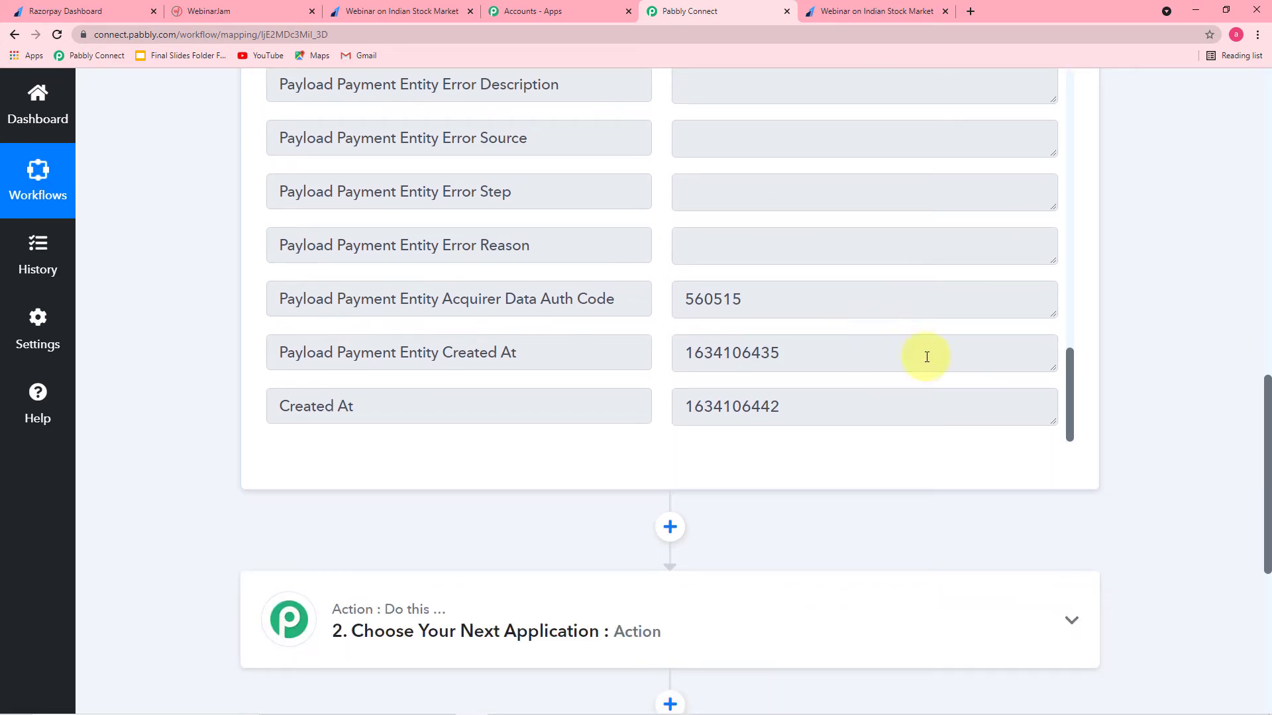
# Step: Add a Filter by Pabbly action step directly below the Razorpay Payment Captured trigger
pyautogui.click(671, 527)
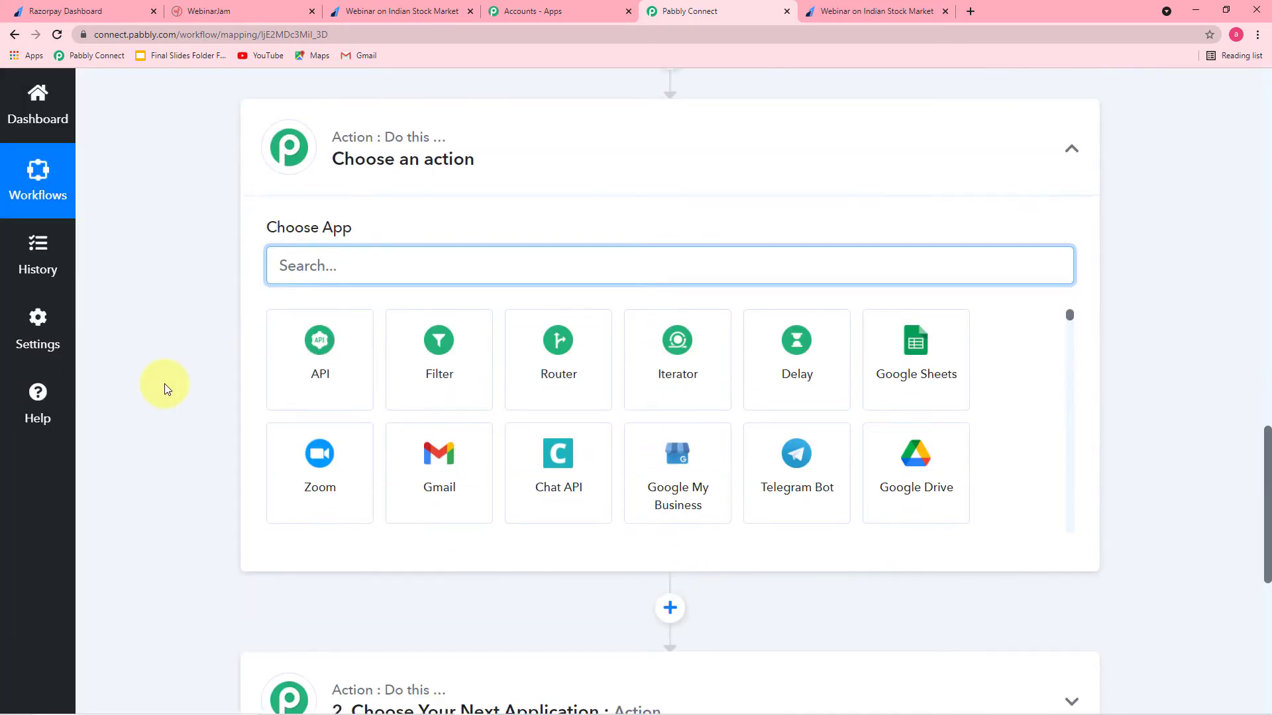
pyautogui.click(468, 349)
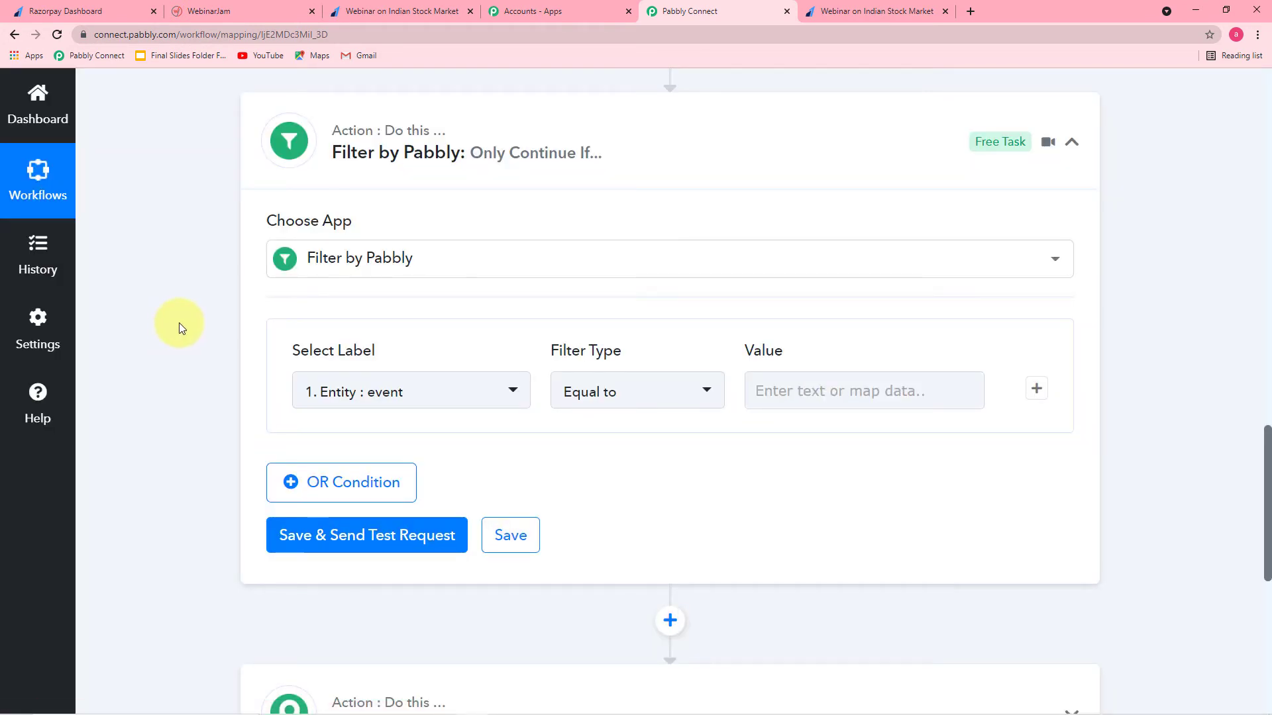
pyautogui.scroll(8, 184, 328)
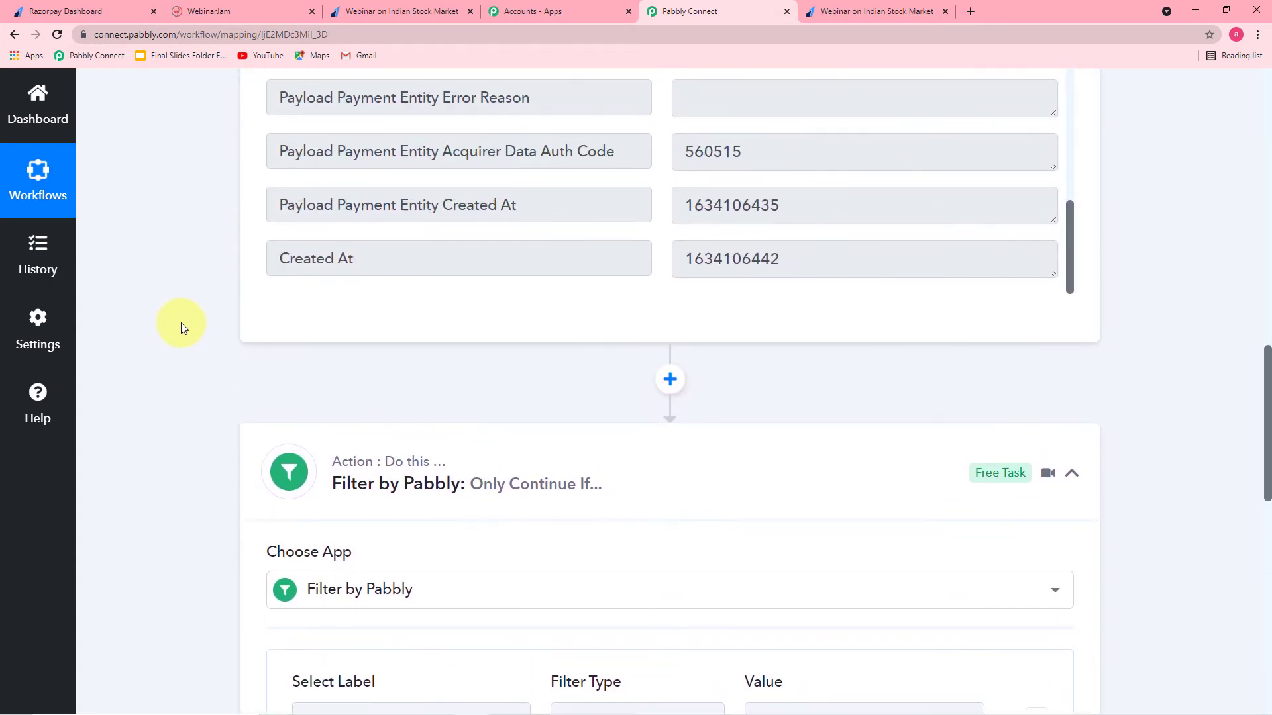
pyautogui.scroll(2, 225, 327)
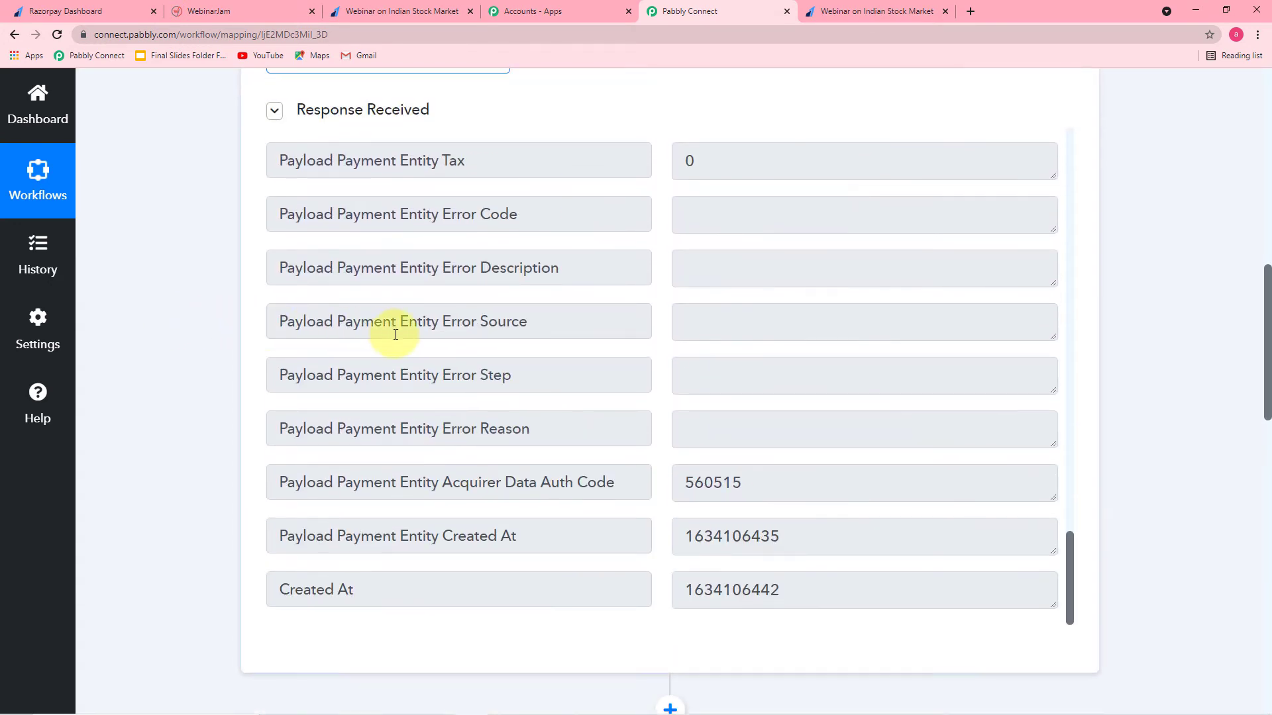
pyautogui.scroll(-2, 424, 344)
pyautogui.scroll(-2, 454, 359)
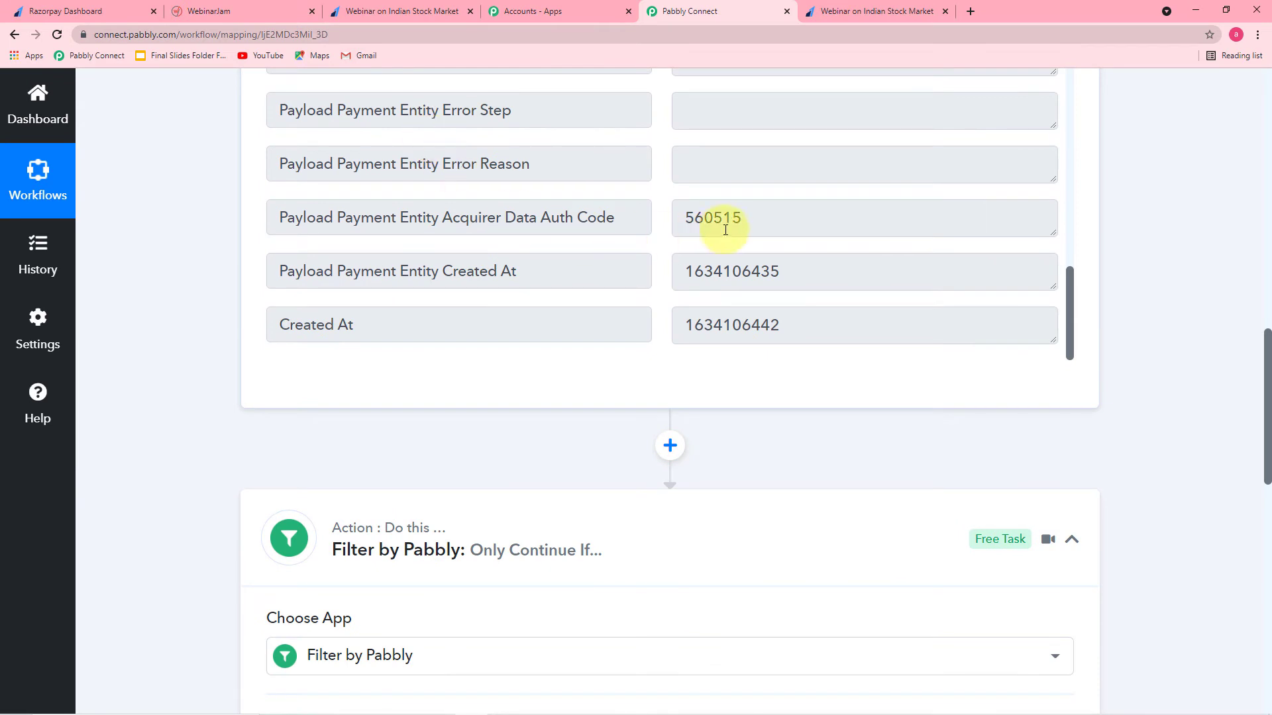
pyautogui.scroll(5, 1069, 296)
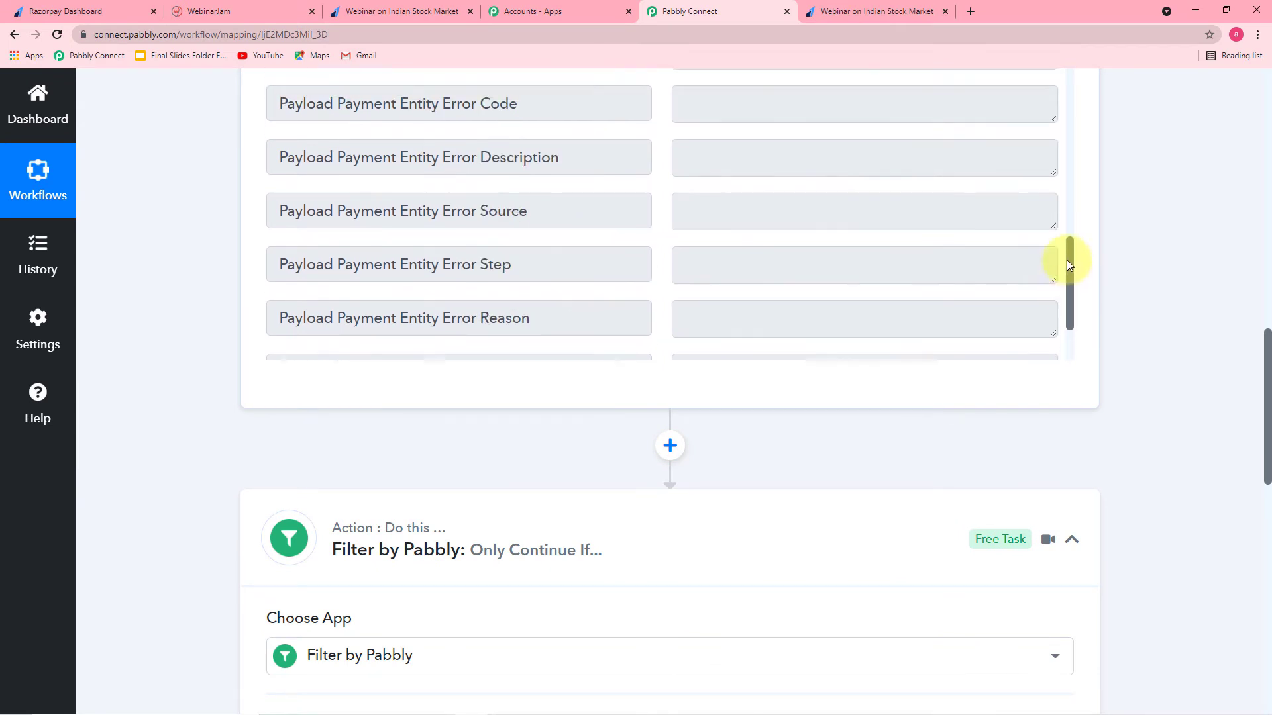
pyautogui.scroll(2, 762, 246)
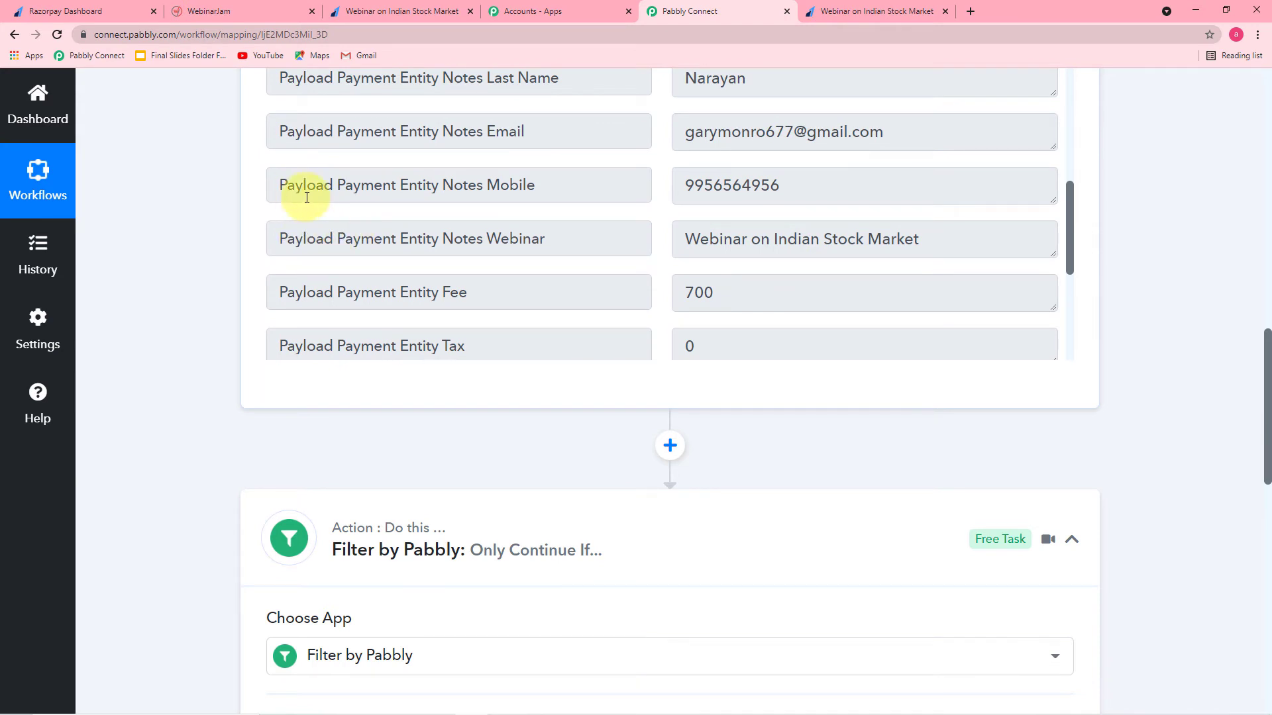
pyautogui.click(241, 4)
pyautogui.click(407, 10)
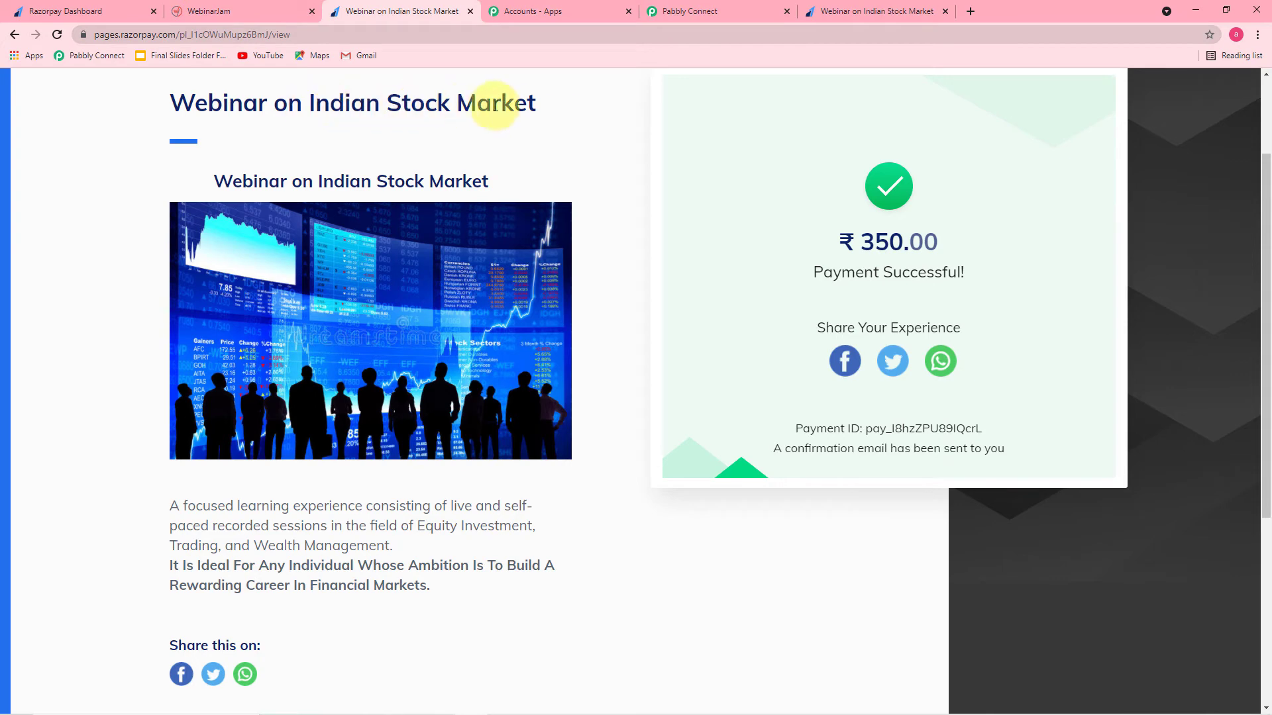
pyautogui.click(698, 27)
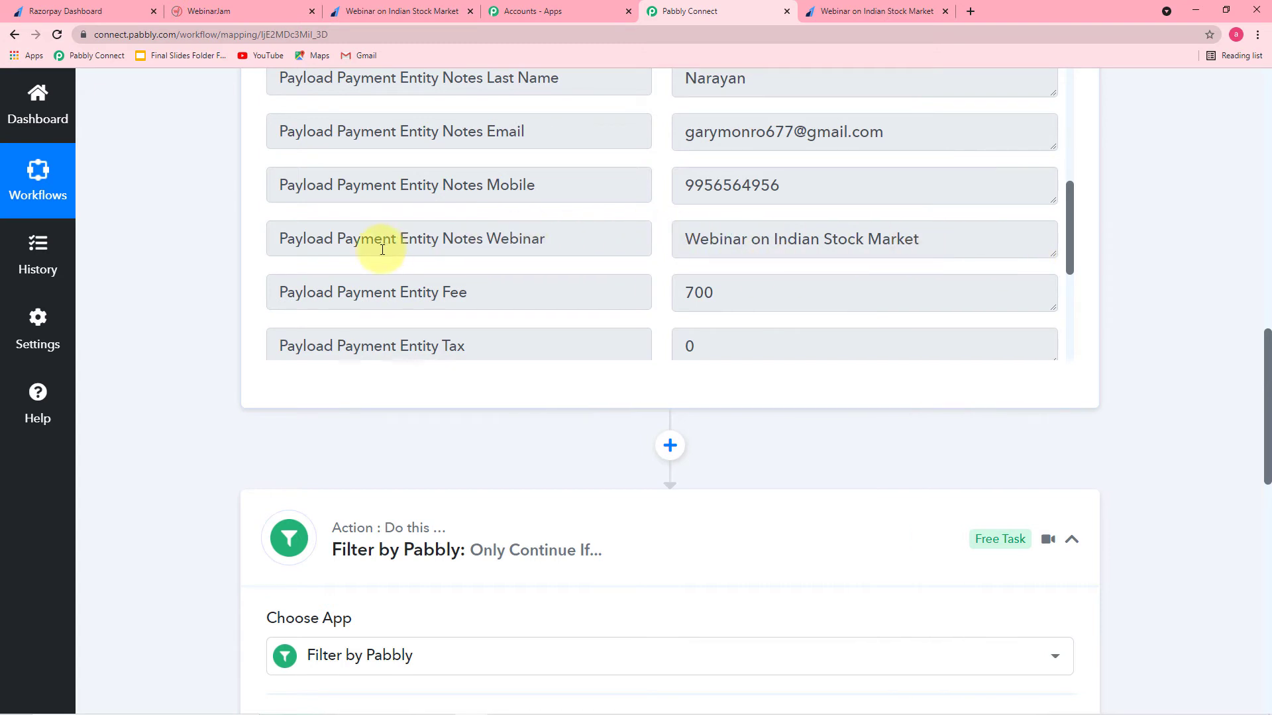
pyautogui.scroll(4, 174, 231)
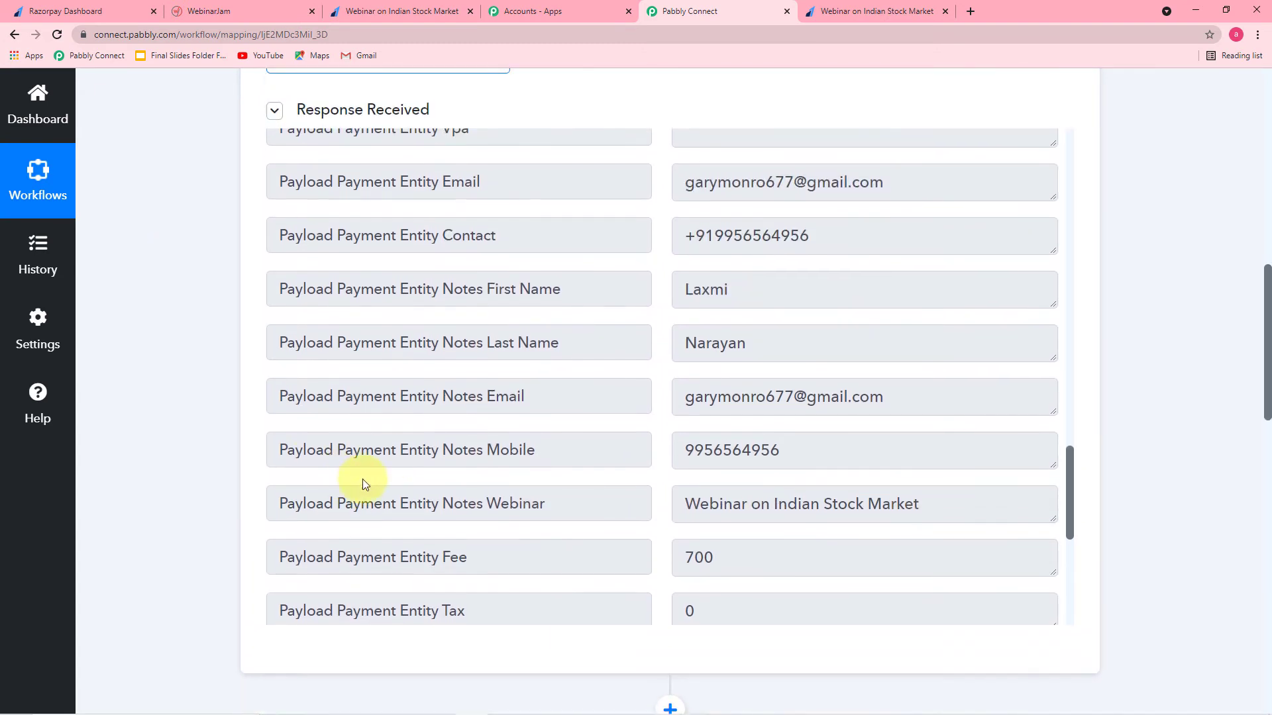
pyautogui.scroll(-1, 364, 474)
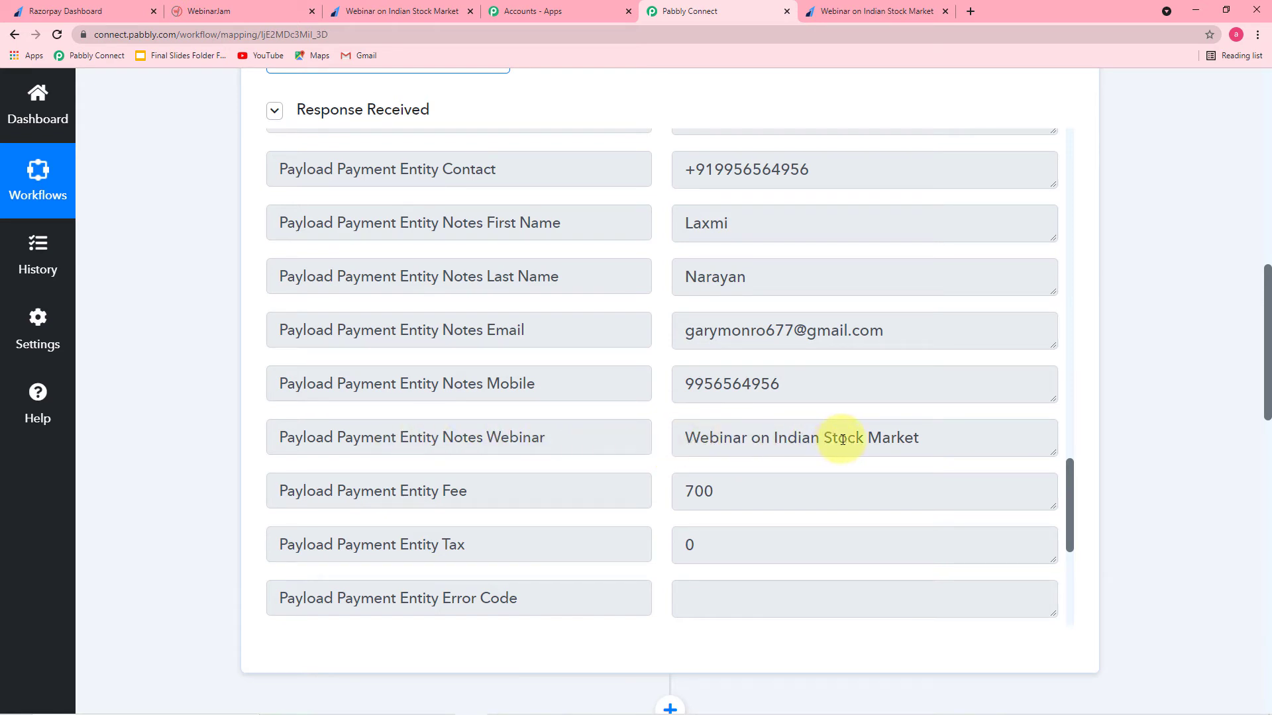
pyautogui.scroll(-6, 920, 430)
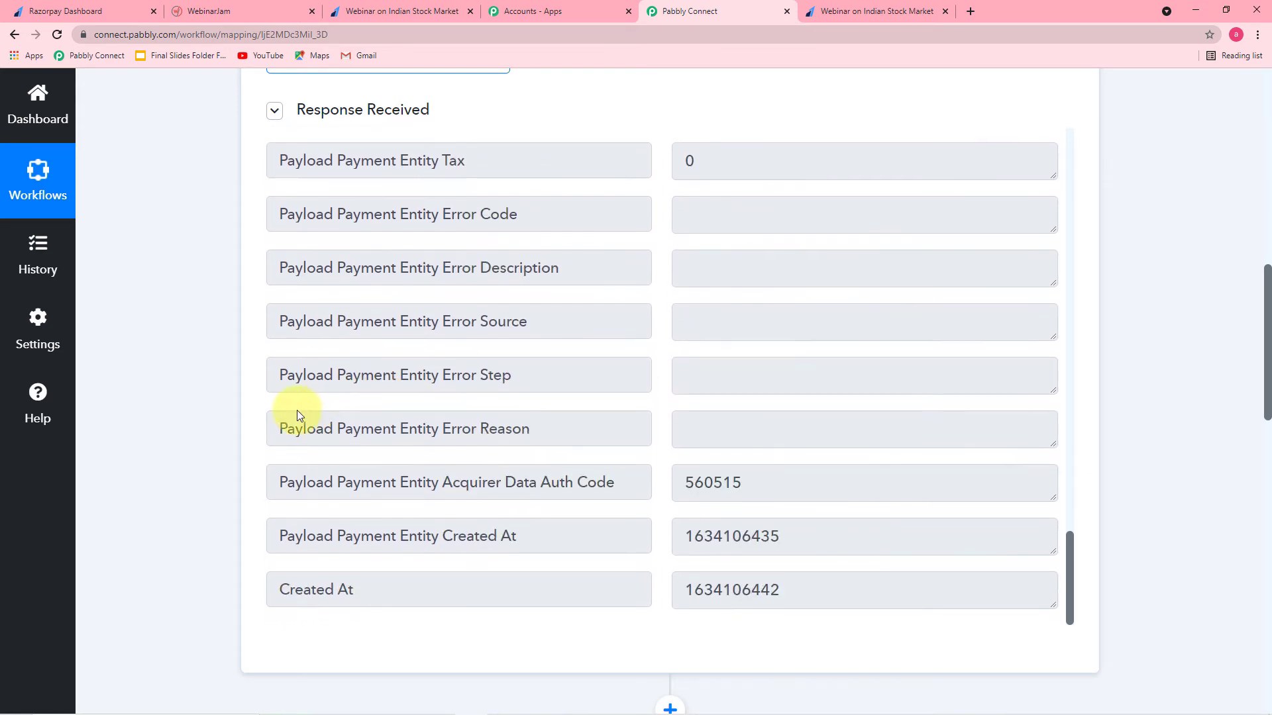
pyautogui.scroll(-6, 210, 414)
pyautogui.scroll(-4, 210, 415)
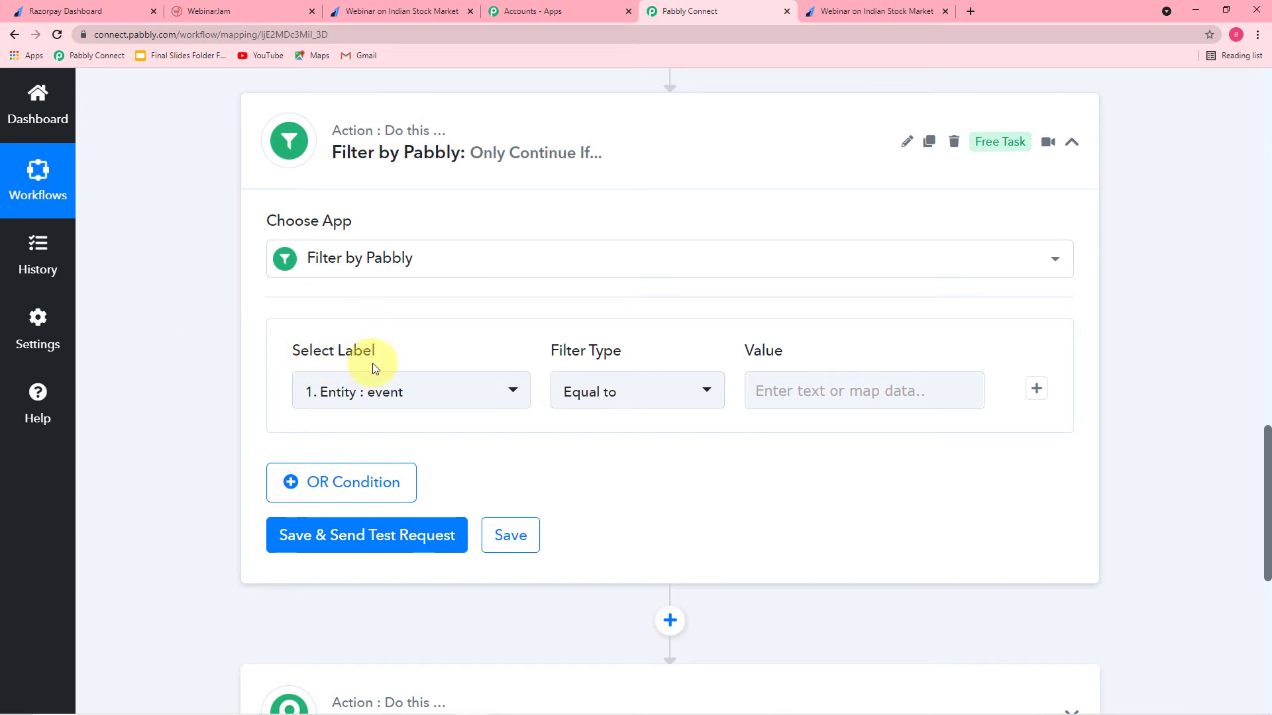
pyautogui.scroll(8, 245, 345)
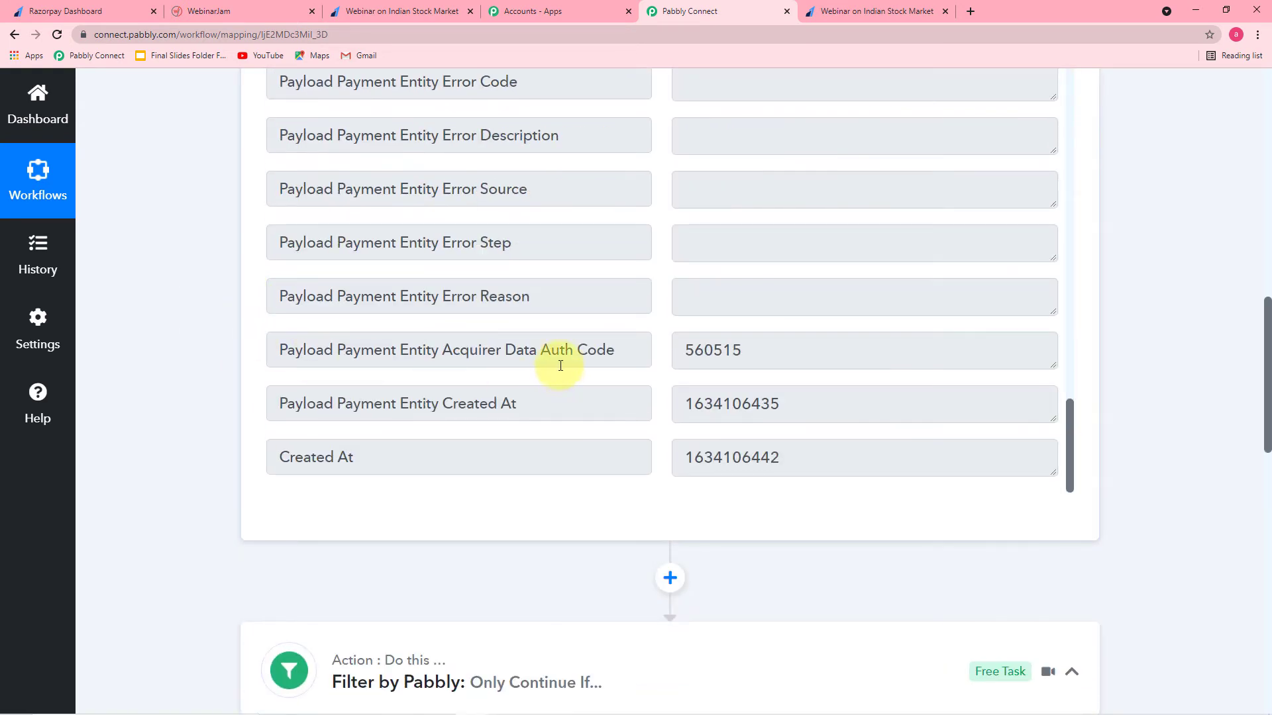
pyautogui.scroll(-3, 550, 317)
pyautogui.scroll(6, 534, 322)
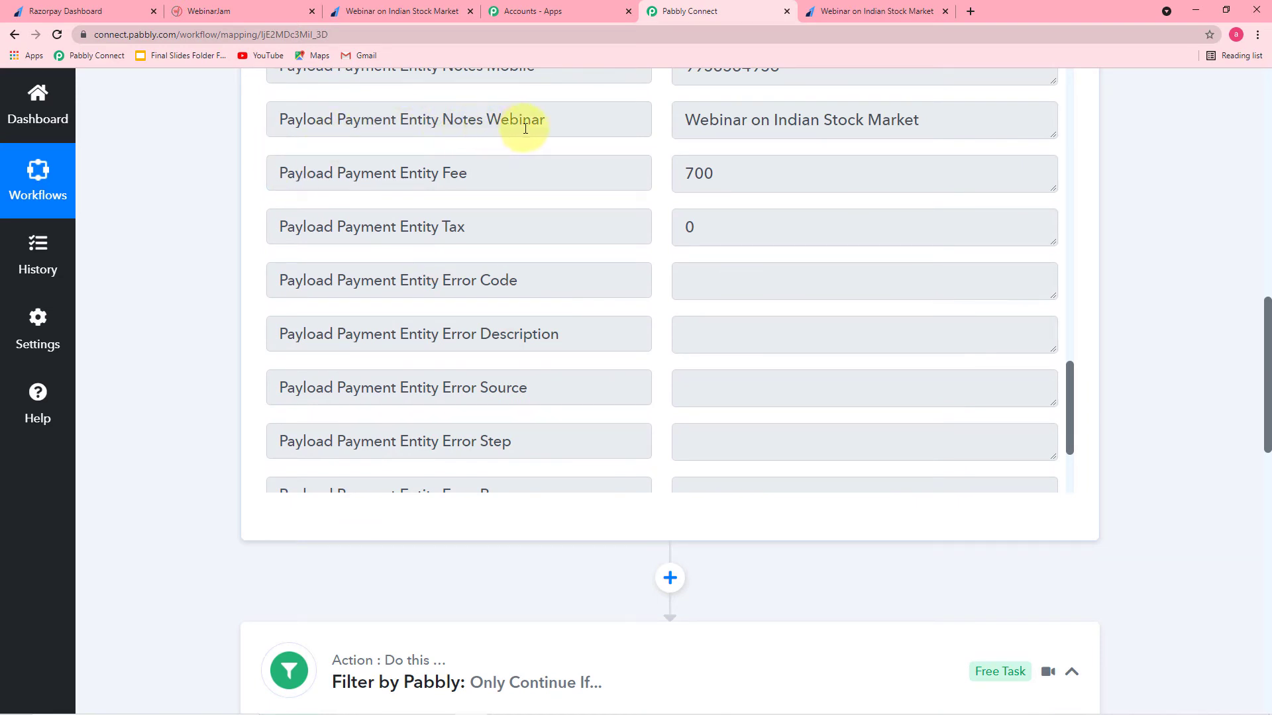
pyautogui.scroll(-8, 156, 346)
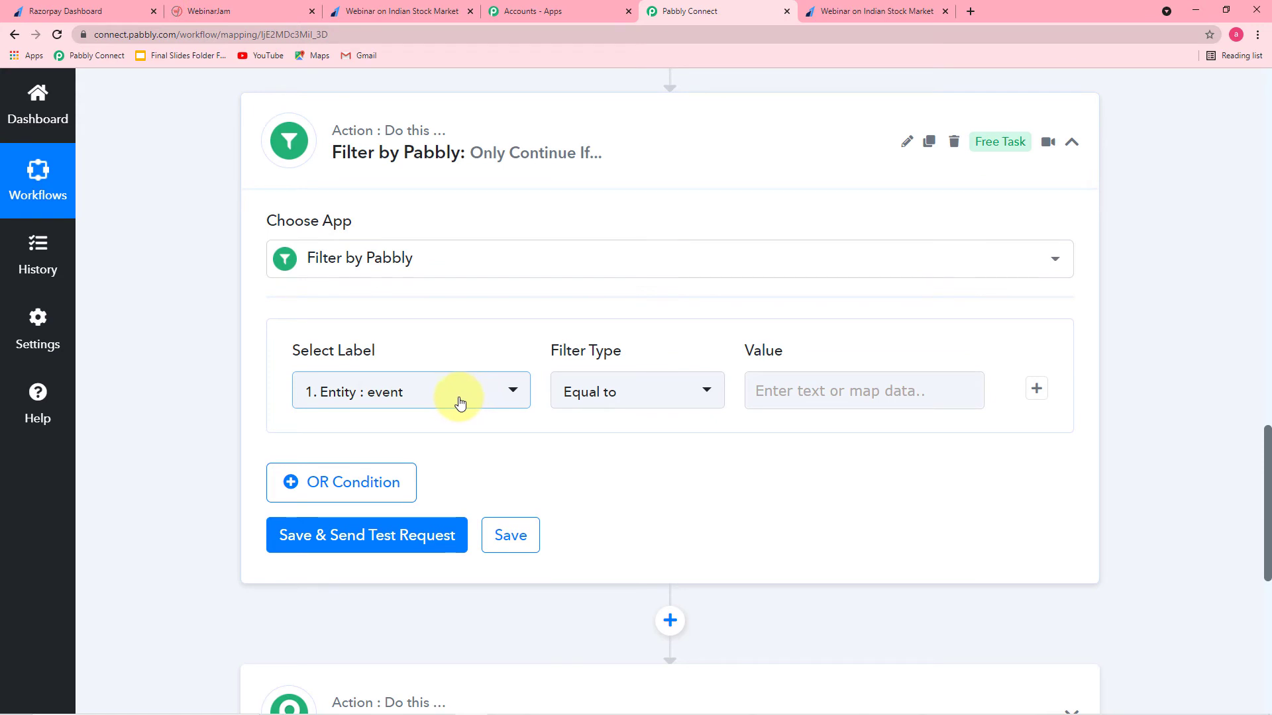
# Step: Set the filter label to Payload Payment Entity Notes Webinar from the Razorpay: Payment Captured fields
pyautogui.click(461, 404)
pyautogui.scroll(-2, 463, 408)
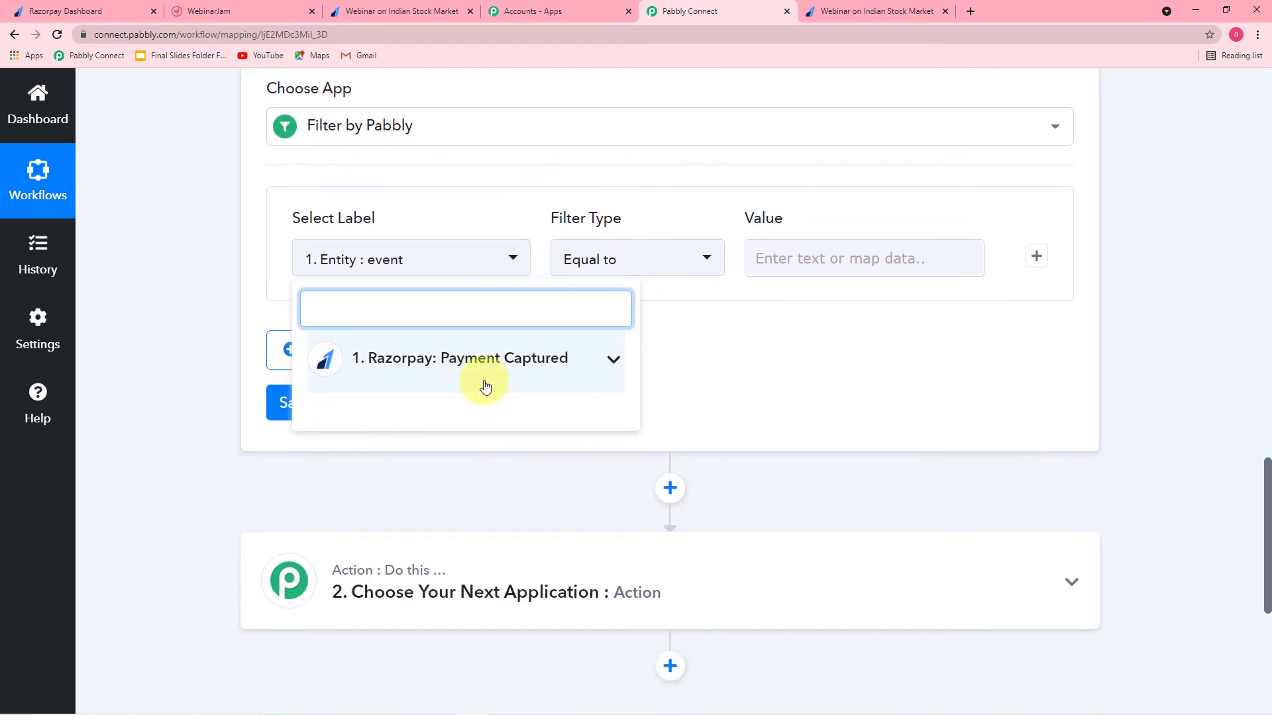
pyautogui.click(456, 371)
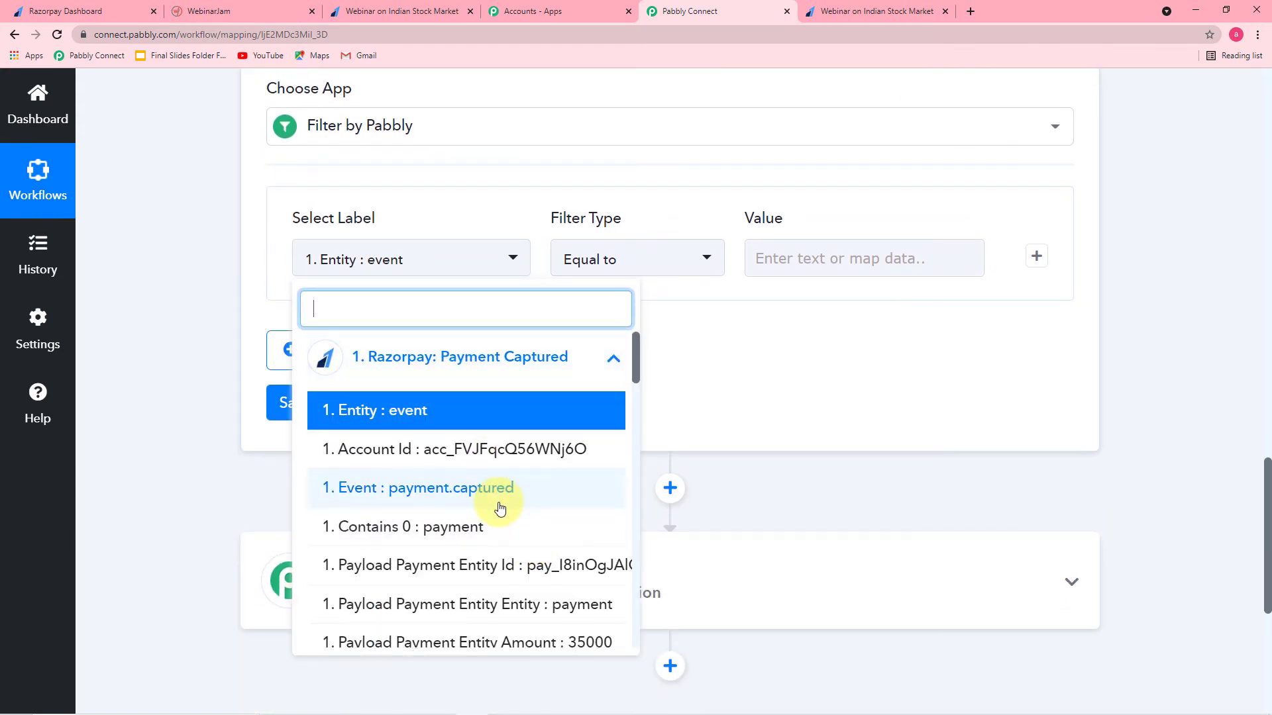
pyautogui.scroll(-5, 499, 508)
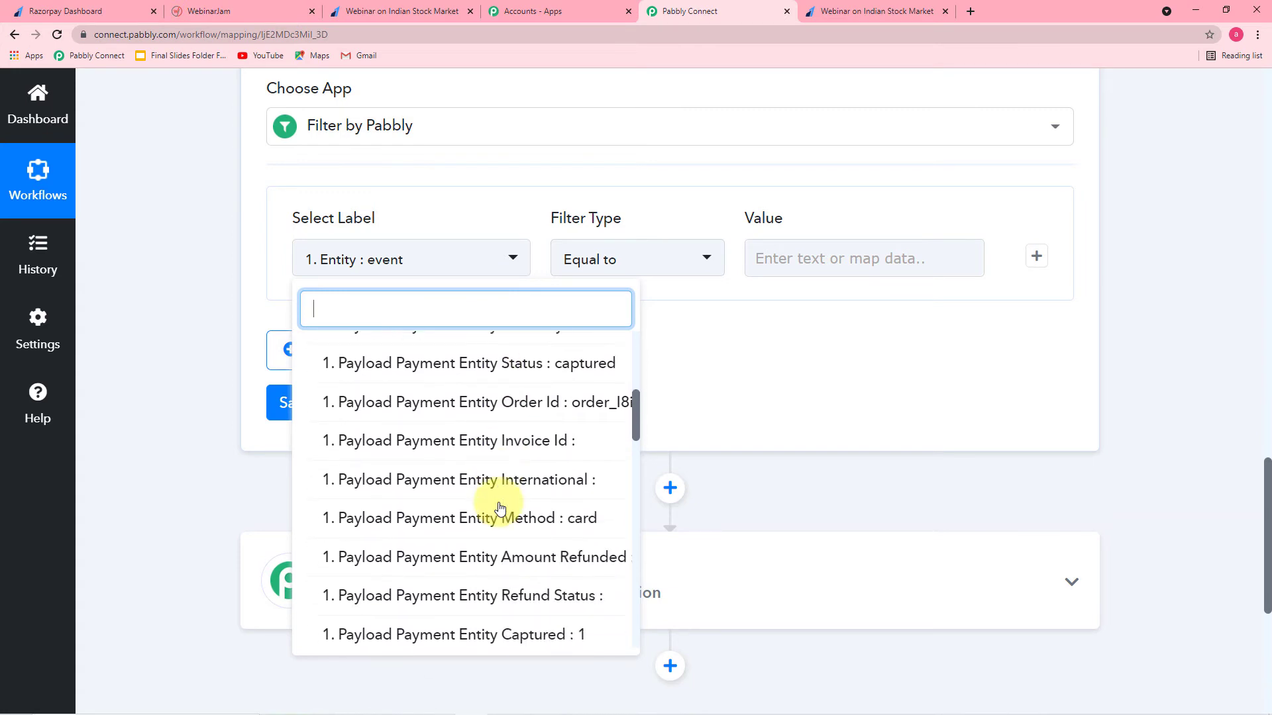
pyautogui.scroll(-8, 500, 507)
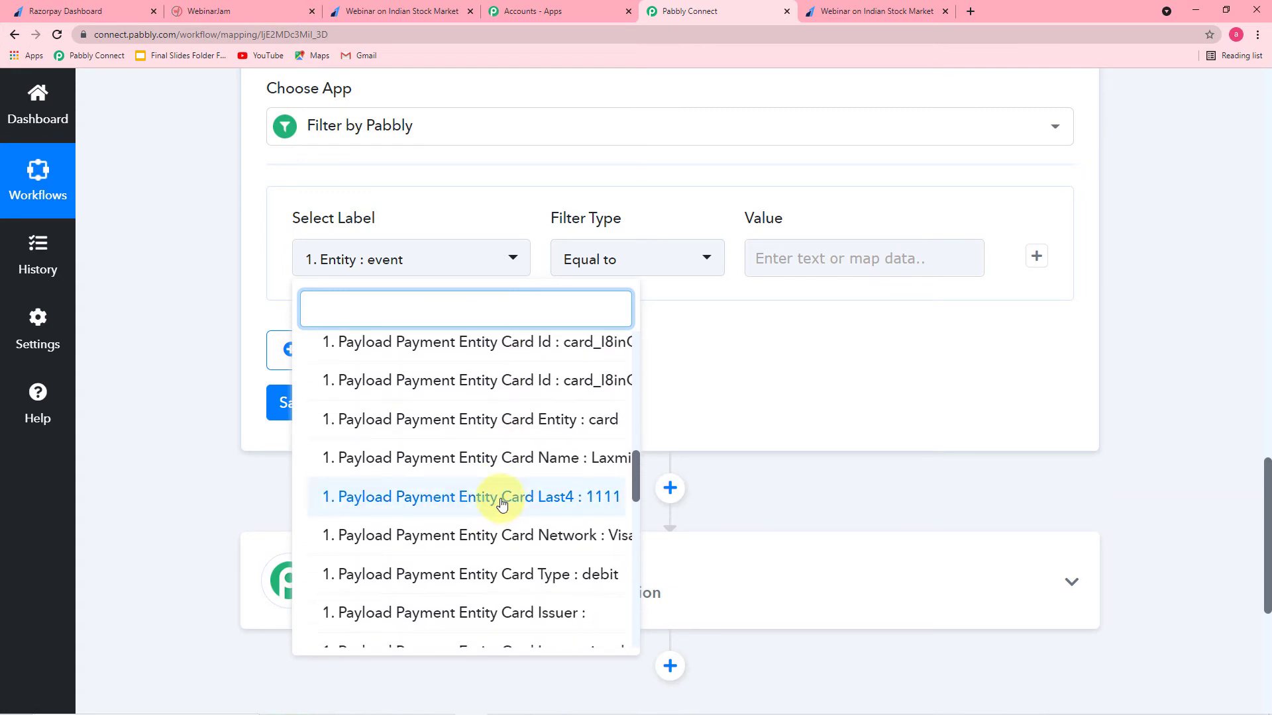
pyautogui.scroll(-4, 512, 460)
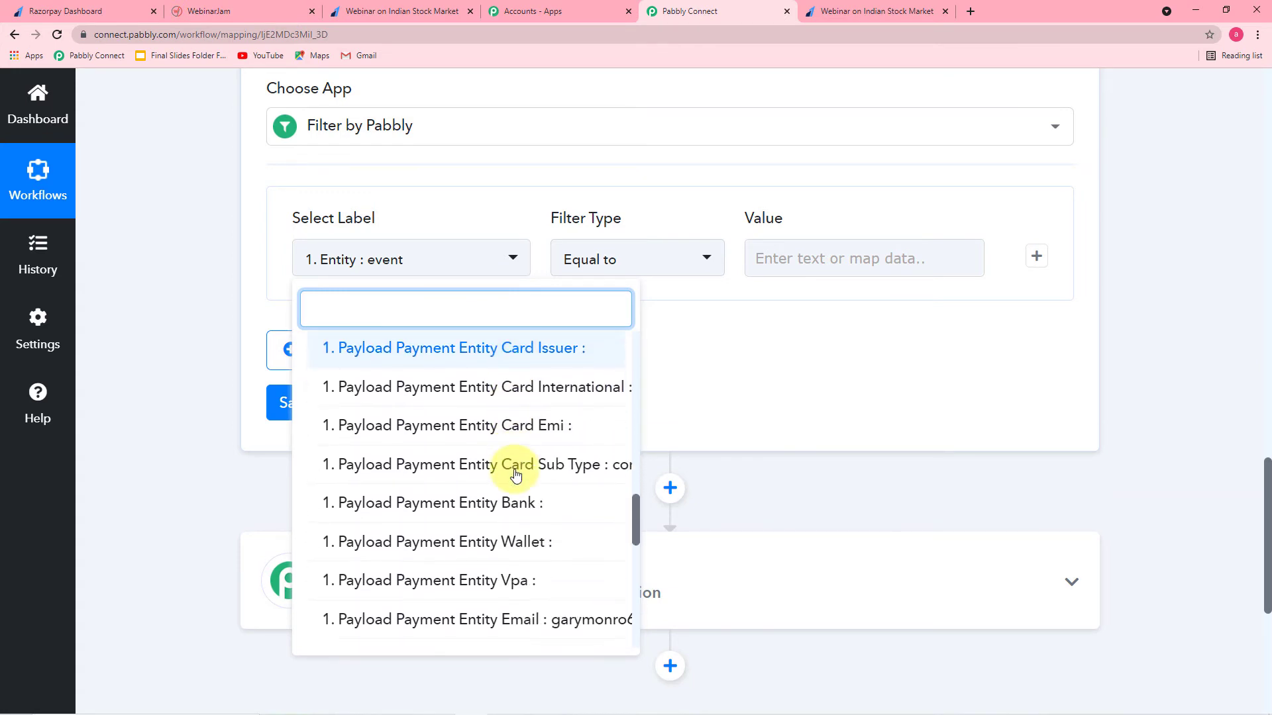
pyautogui.scroll(-5, 513, 464)
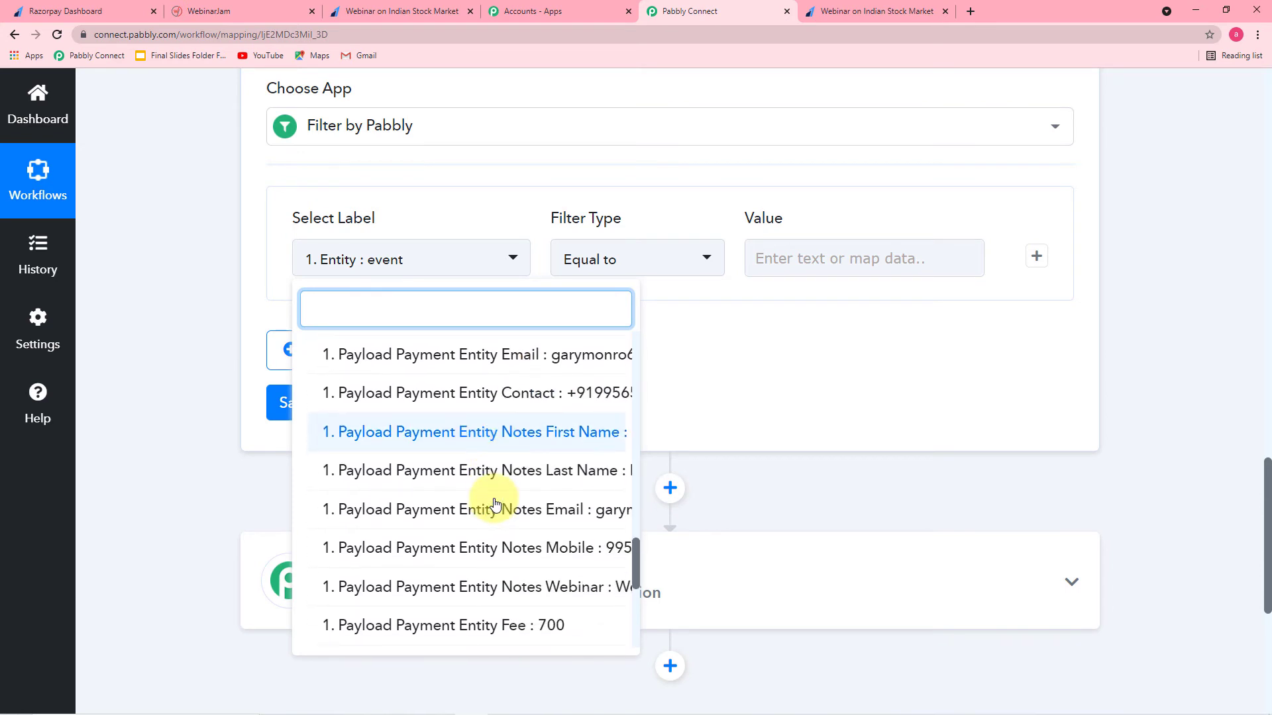
pyautogui.scroll(-1, 496, 503)
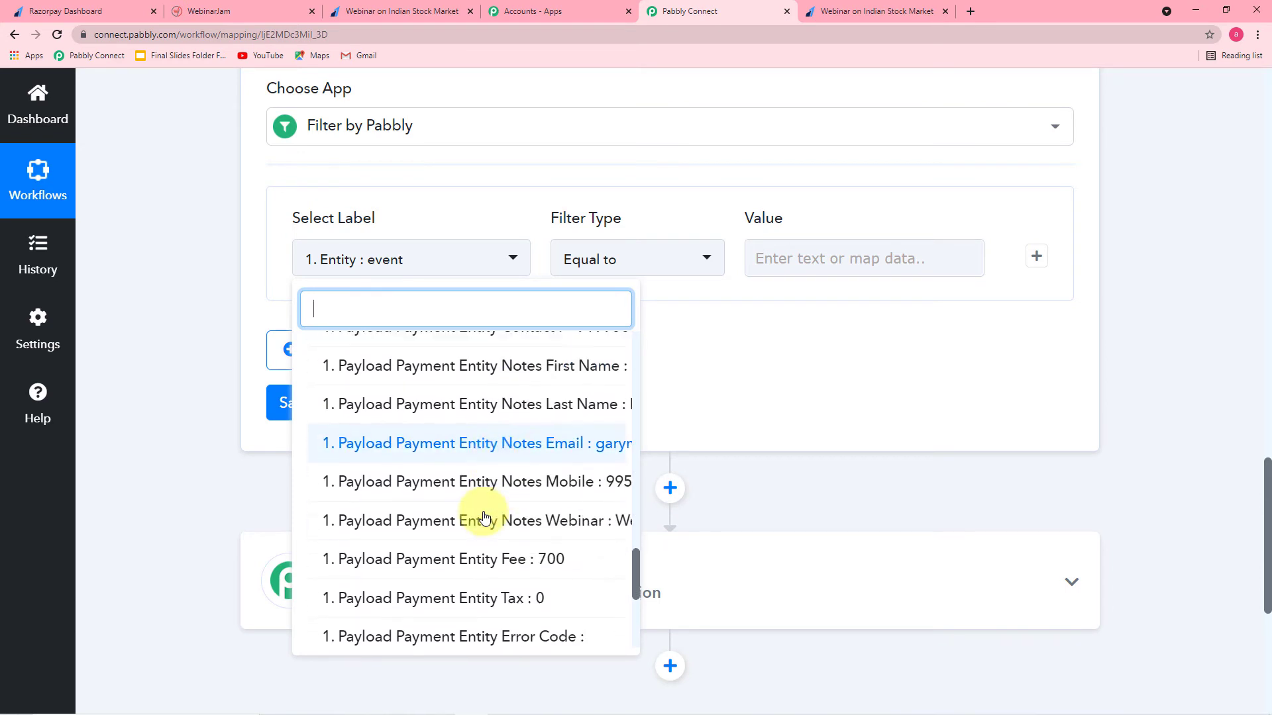
pyautogui.click(537, 528)
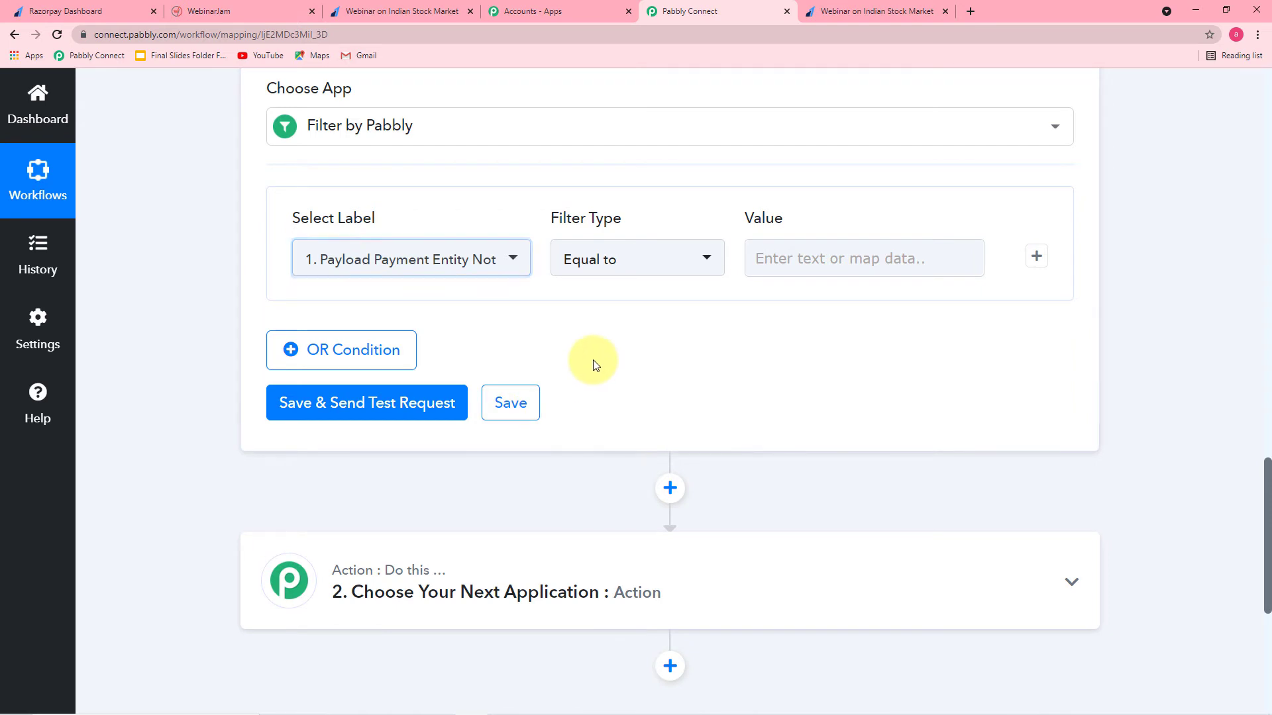
# Step: Confirm Equal to as the filter's comparison type
pyautogui.click(616, 263)
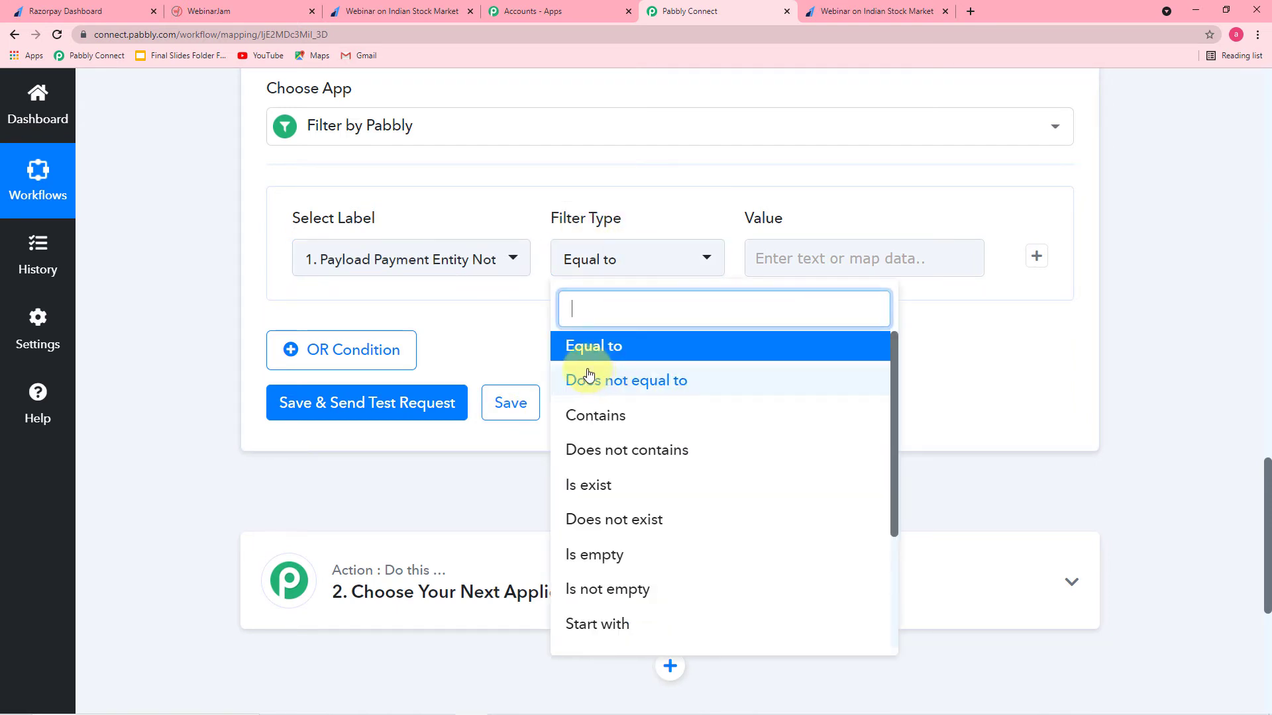
pyautogui.click(592, 351)
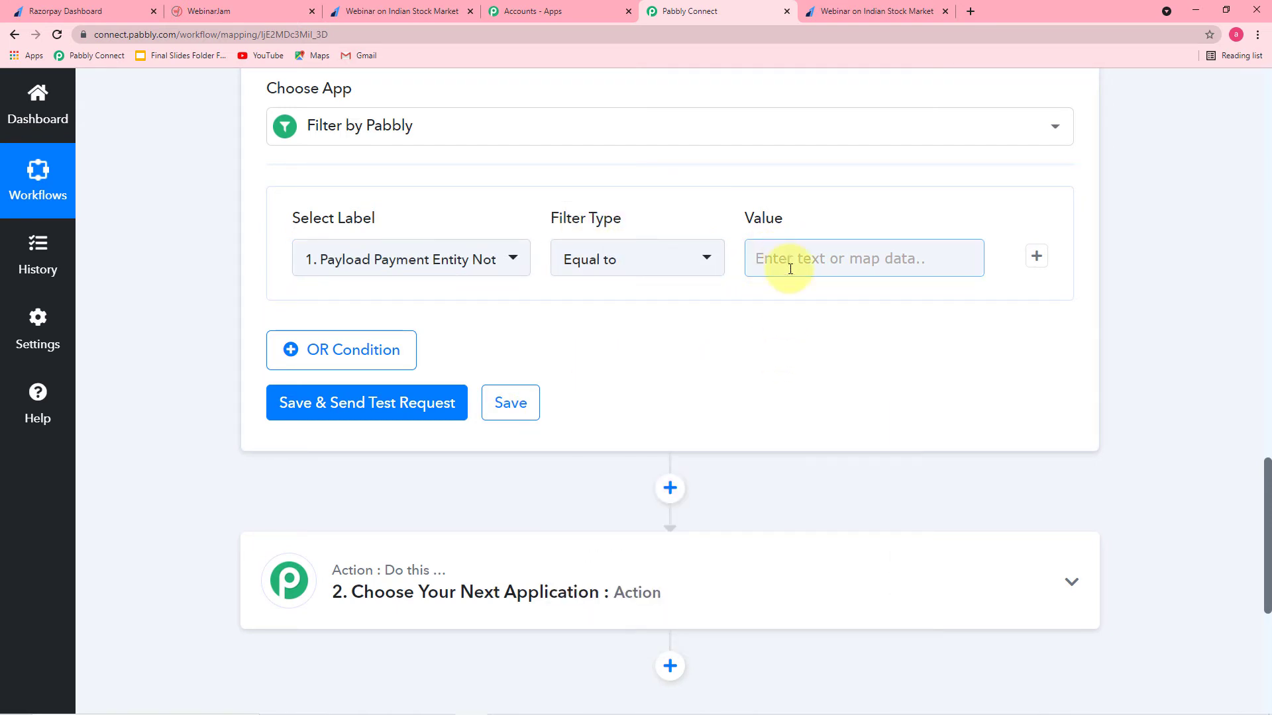
pyautogui.scroll(8, 837, 389)
pyautogui.scroll(6, 849, 379)
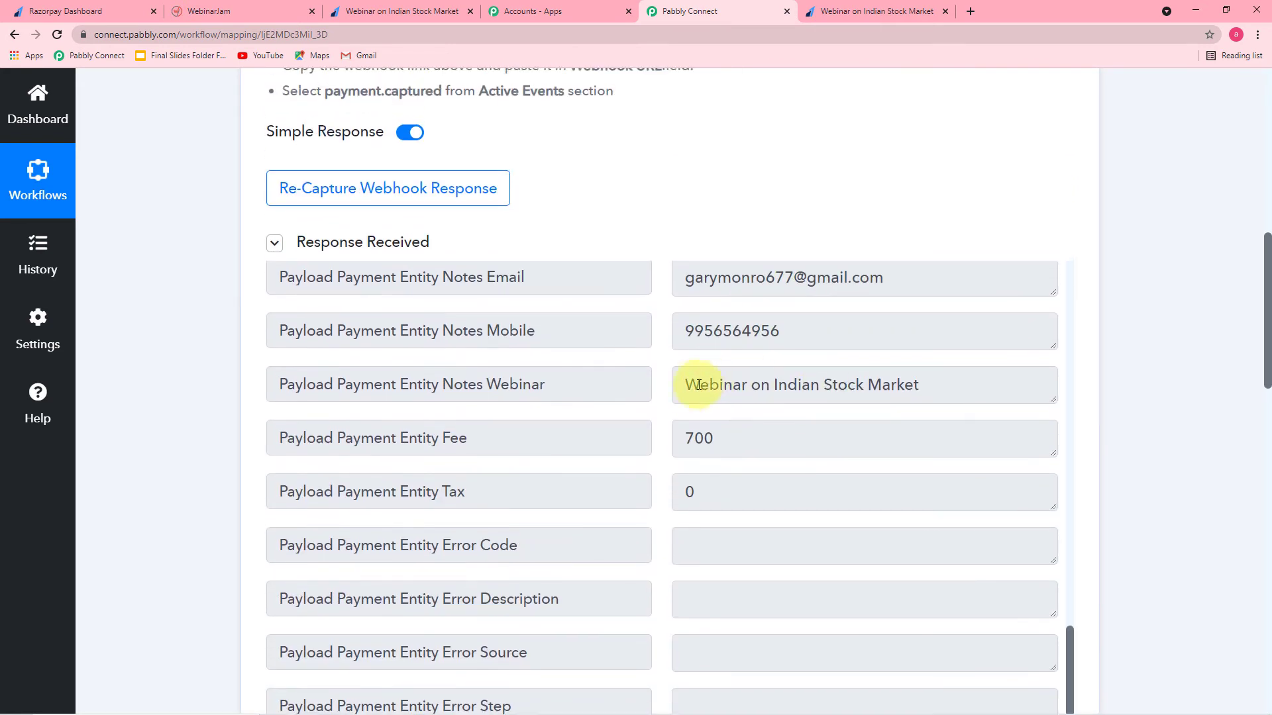
# Step: Copy 'Webinar on Indian Stock Market' from Response Received and paste it as the filter value
pyautogui.moveTo(689, 385); pyautogui.dragTo(914, 383)
pyautogui.rightClick(903, 384)
pyautogui.click(924, 395)
pyautogui.scroll(-3, 906, 393)
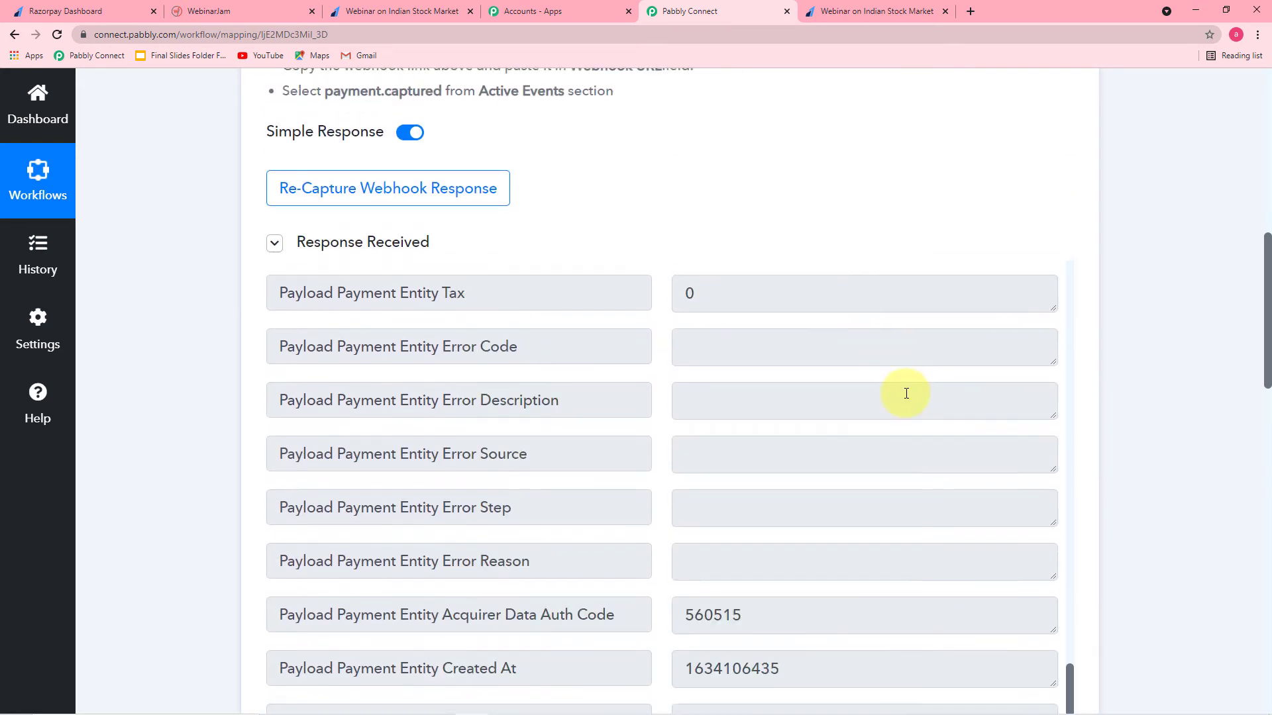
pyautogui.scroll(-10, 1106, 412)
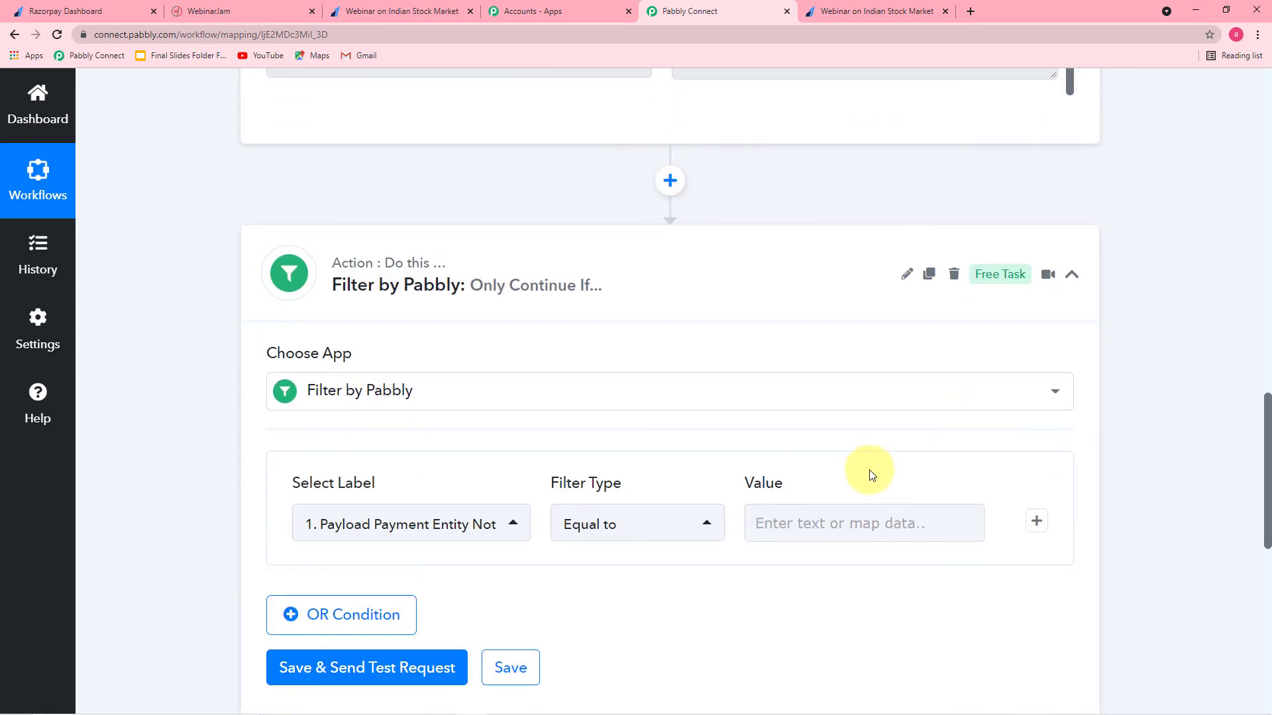
pyautogui.click(761, 514)
pyautogui.rightClick(761, 514)
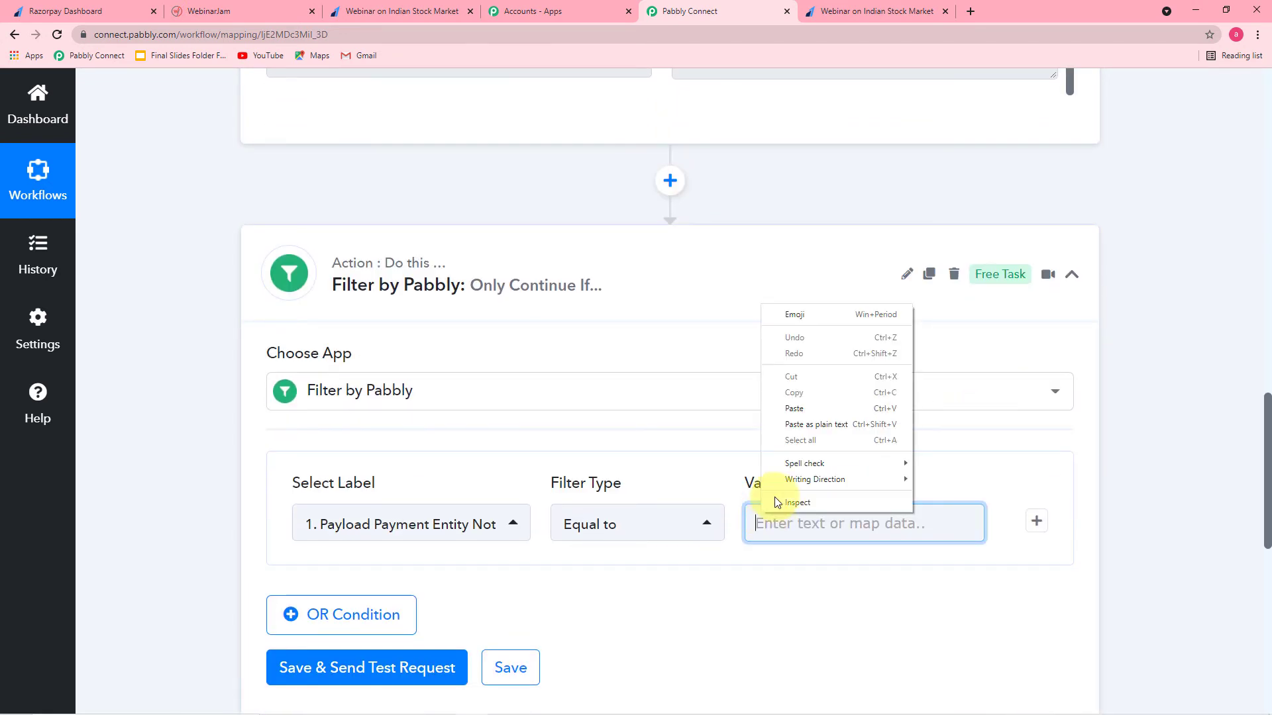
pyautogui.click(803, 411)
pyautogui.click(775, 590)
# Step: Save the filter and test it, confirming the response reads success, Condition is true
pyautogui.scroll(-2, 545, 572)
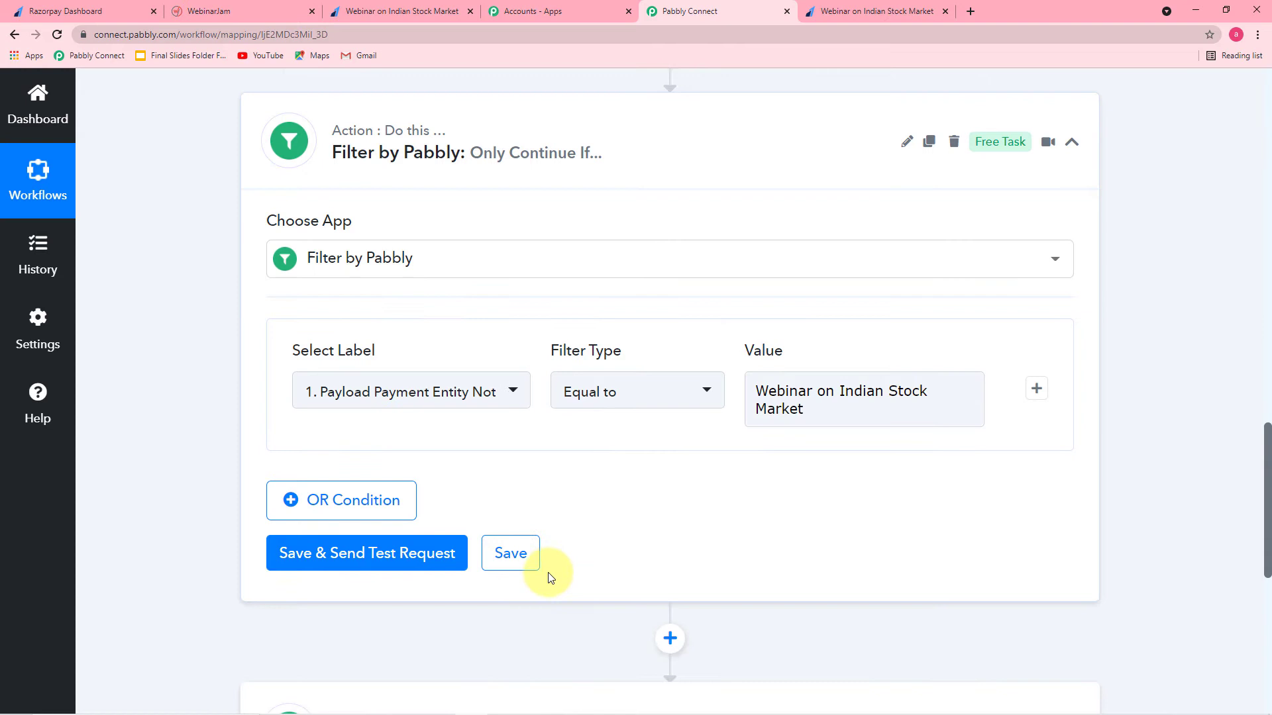
pyautogui.click(323, 565)
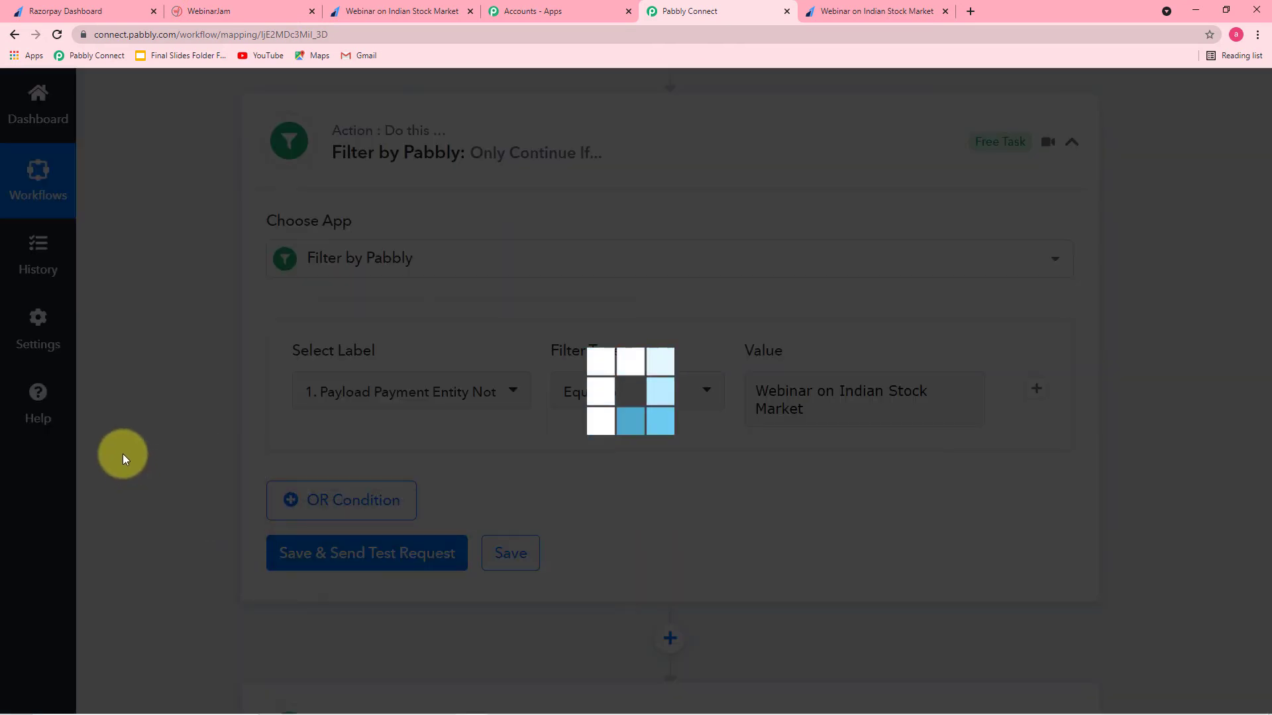
pyautogui.scroll(-2, 122, 454)
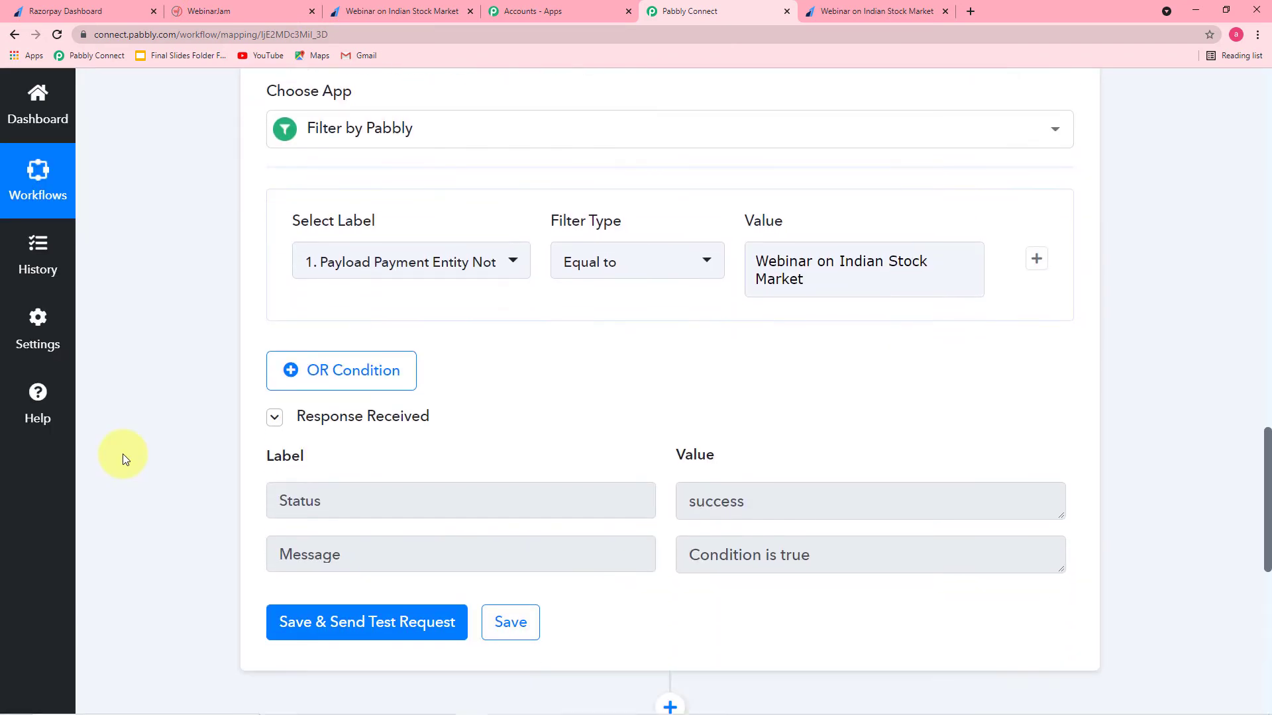
pyautogui.scroll(-1, 491, 456)
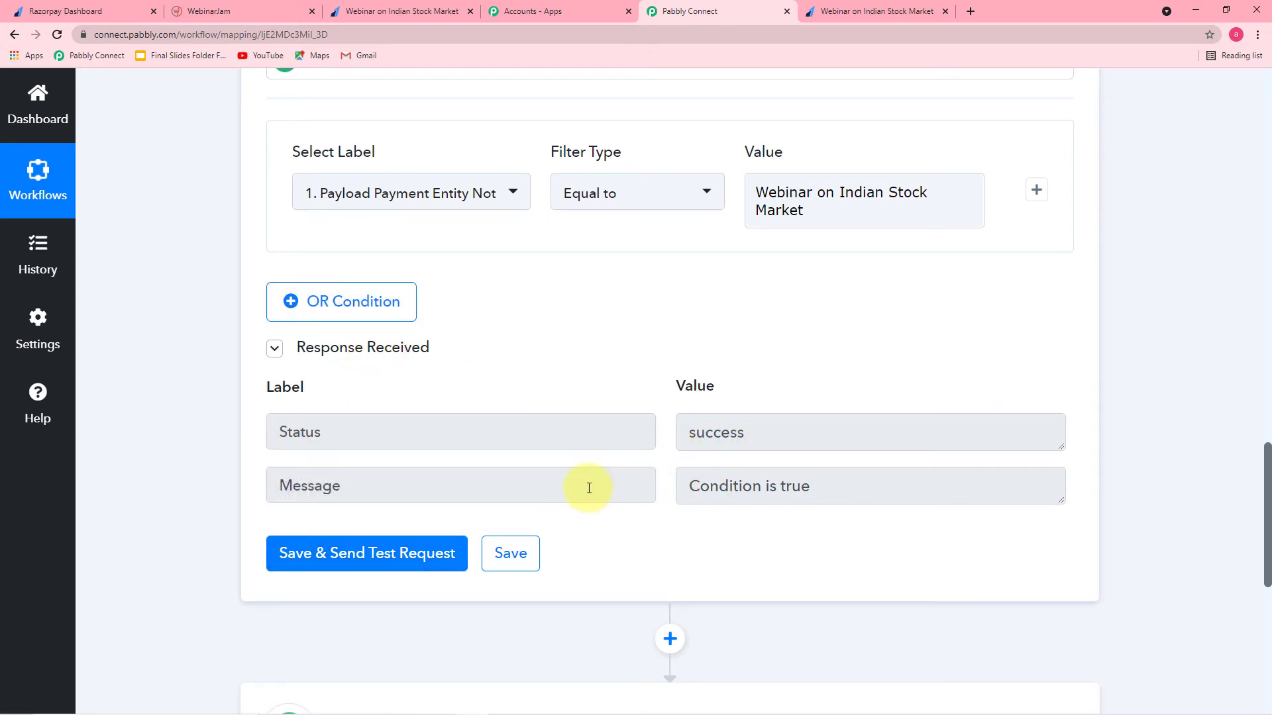
pyautogui.scroll(1, 212, 363)
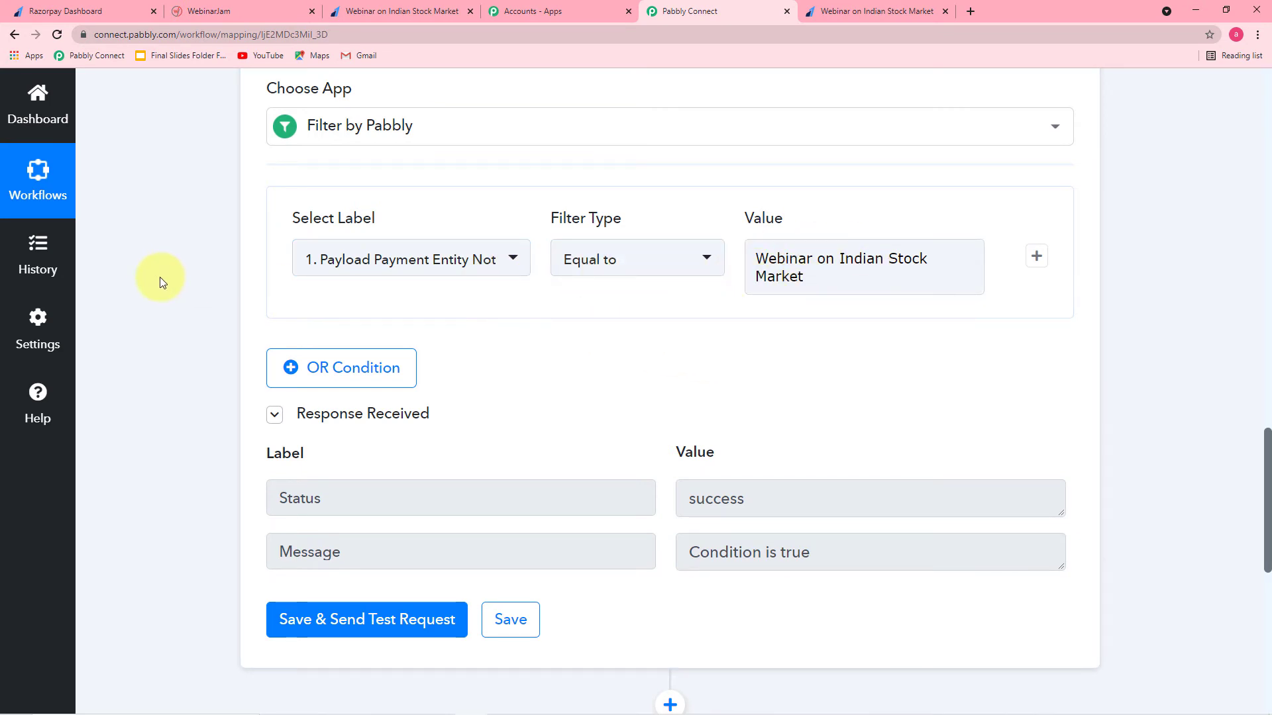
pyautogui.scroll(-3, 159, 283)
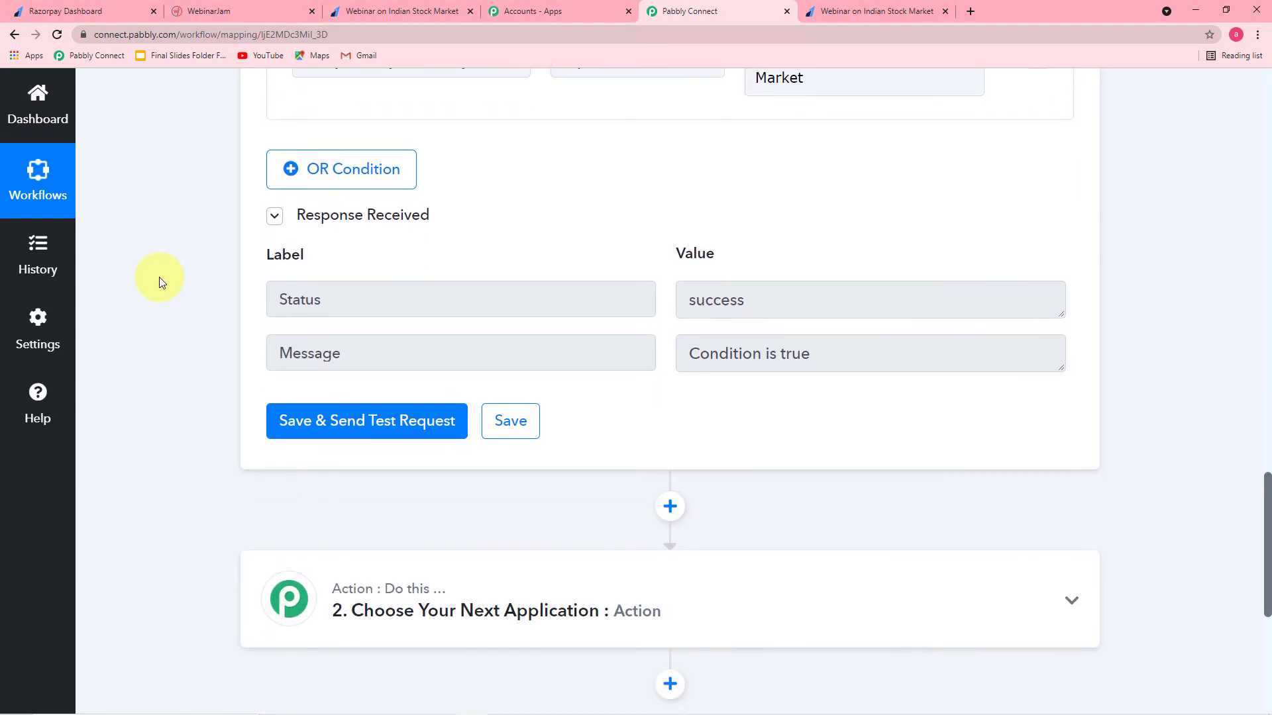
pyautogui.scroll(-3, 157, 277)
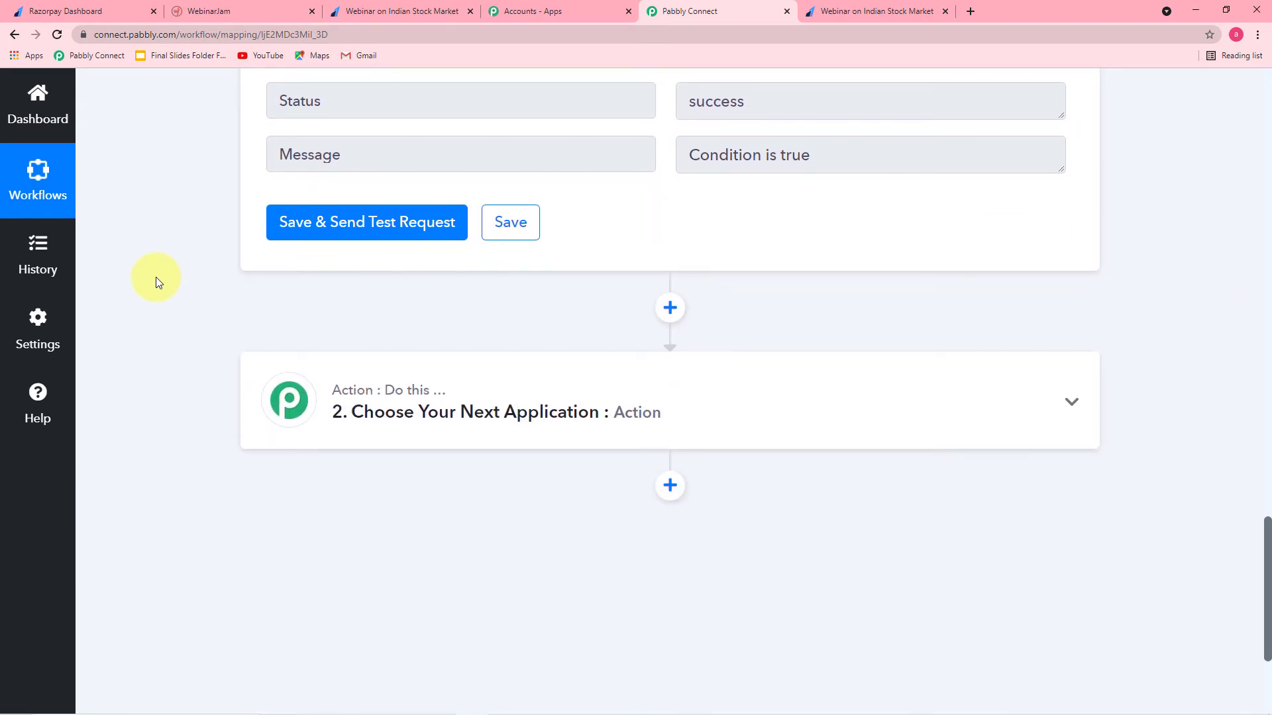
# Step: Set step 2's app to EverWebinar with the 'Register a Person to Webinar' action event
pyautogui.click(489, 420)
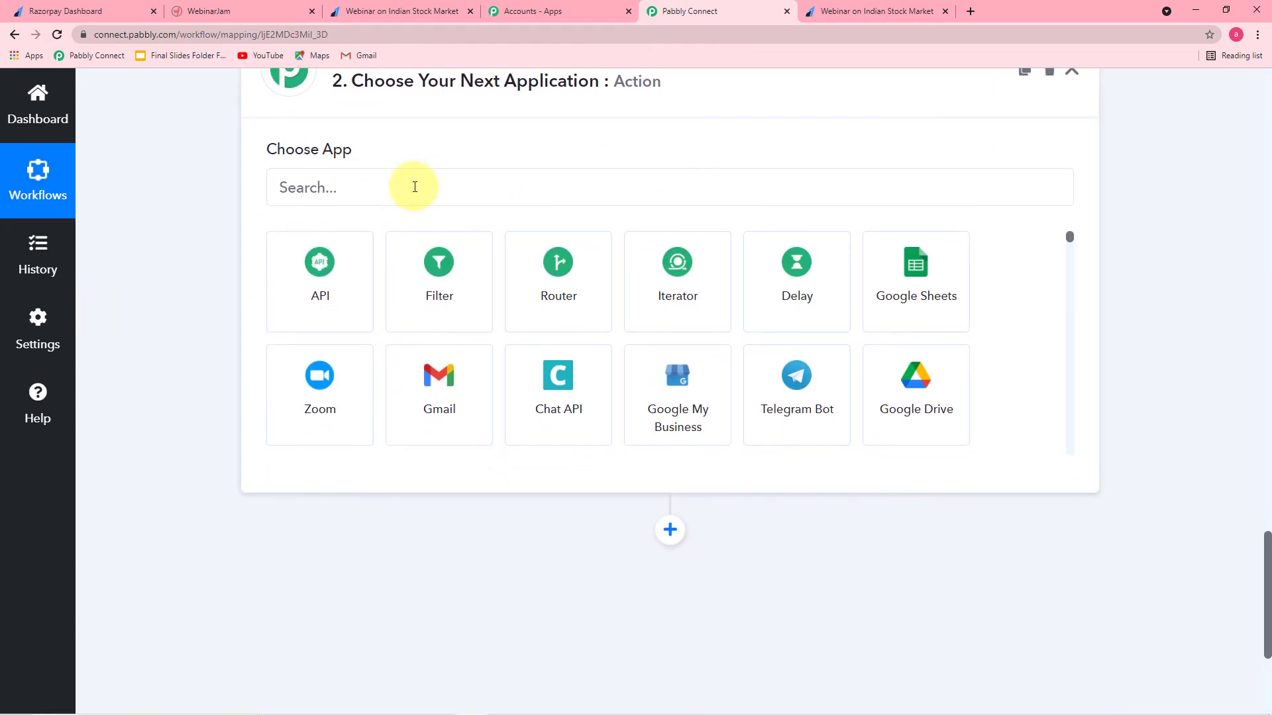
pyautogui.click(415, 187)
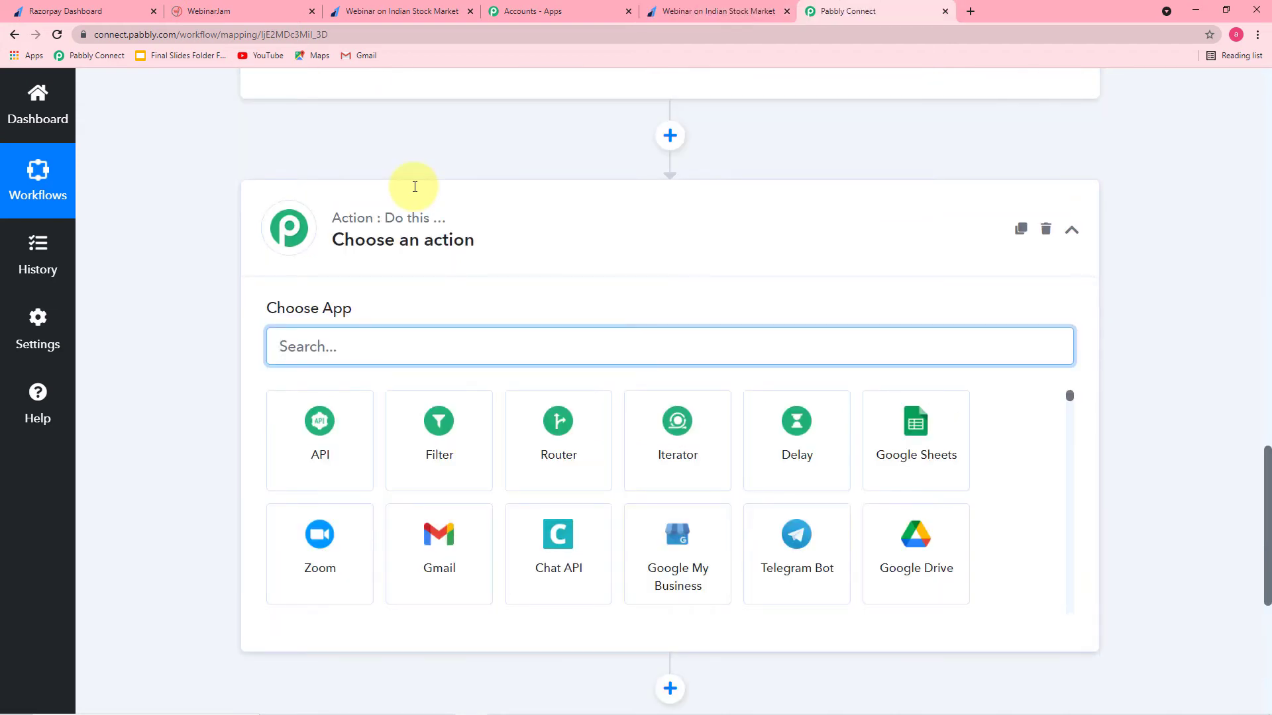
pyautogui.write('ever')
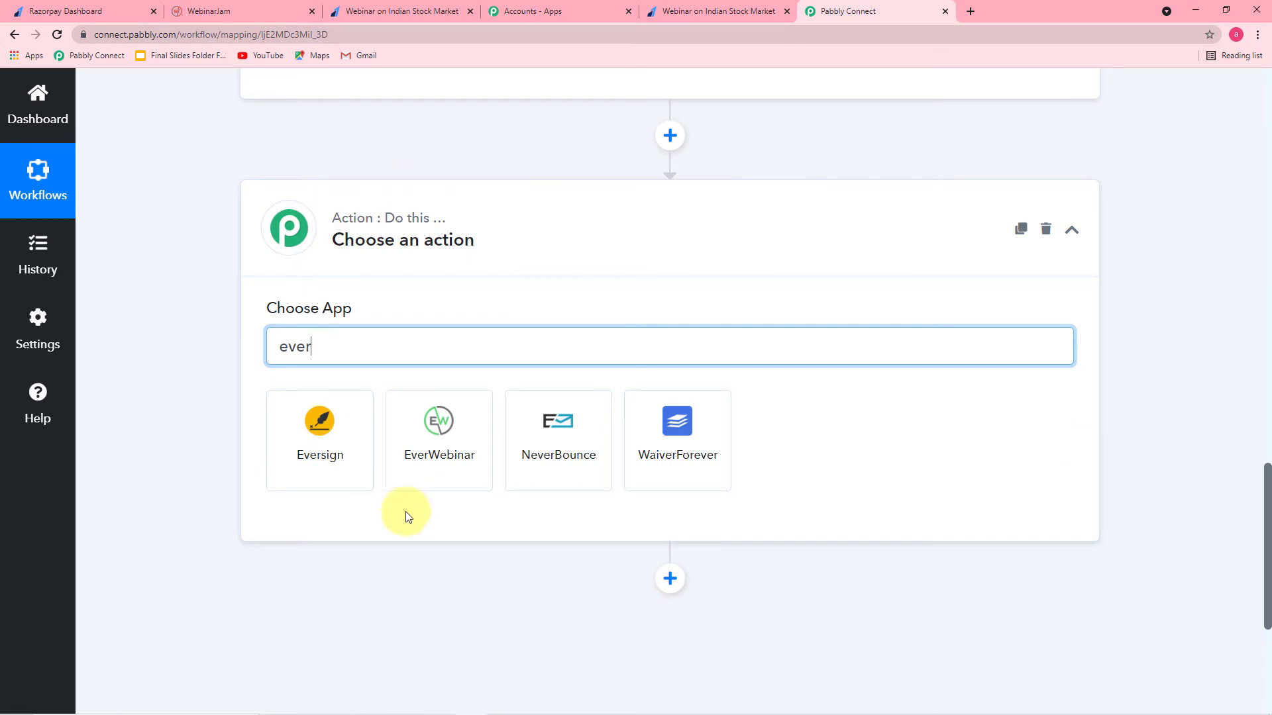
pyautogui.click(443, 447)
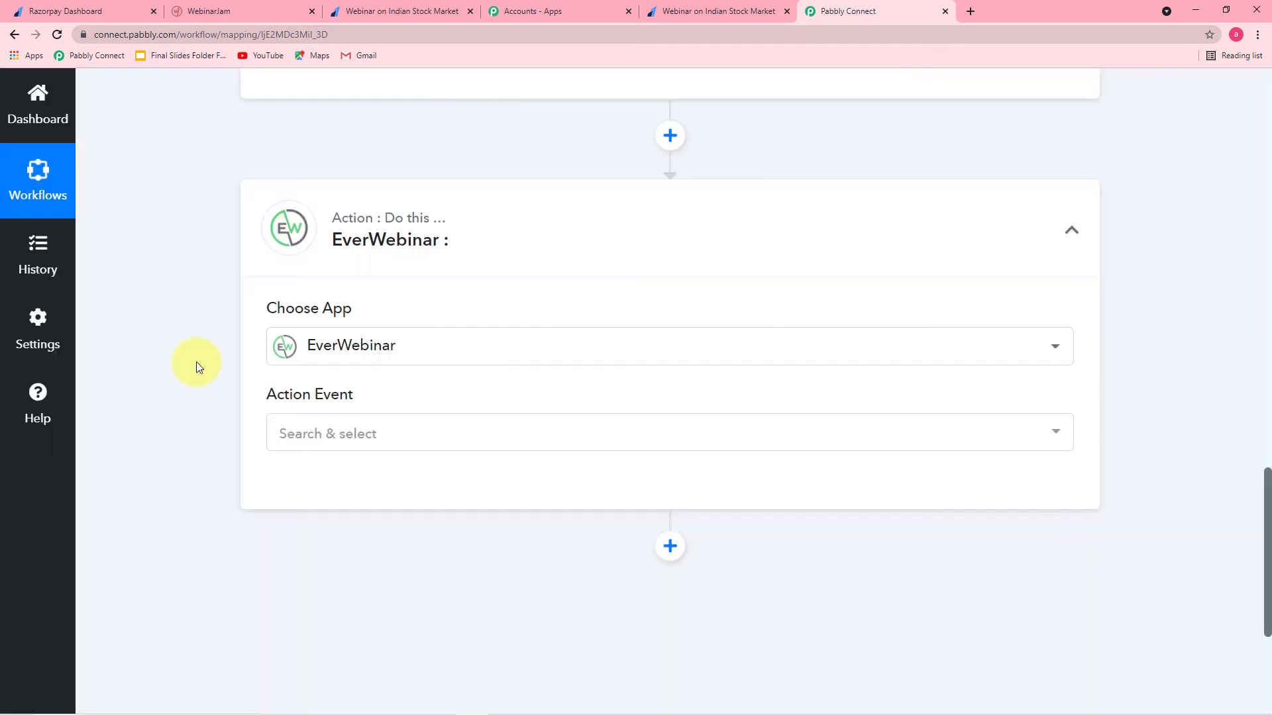
pyautogui.click(358, 435)
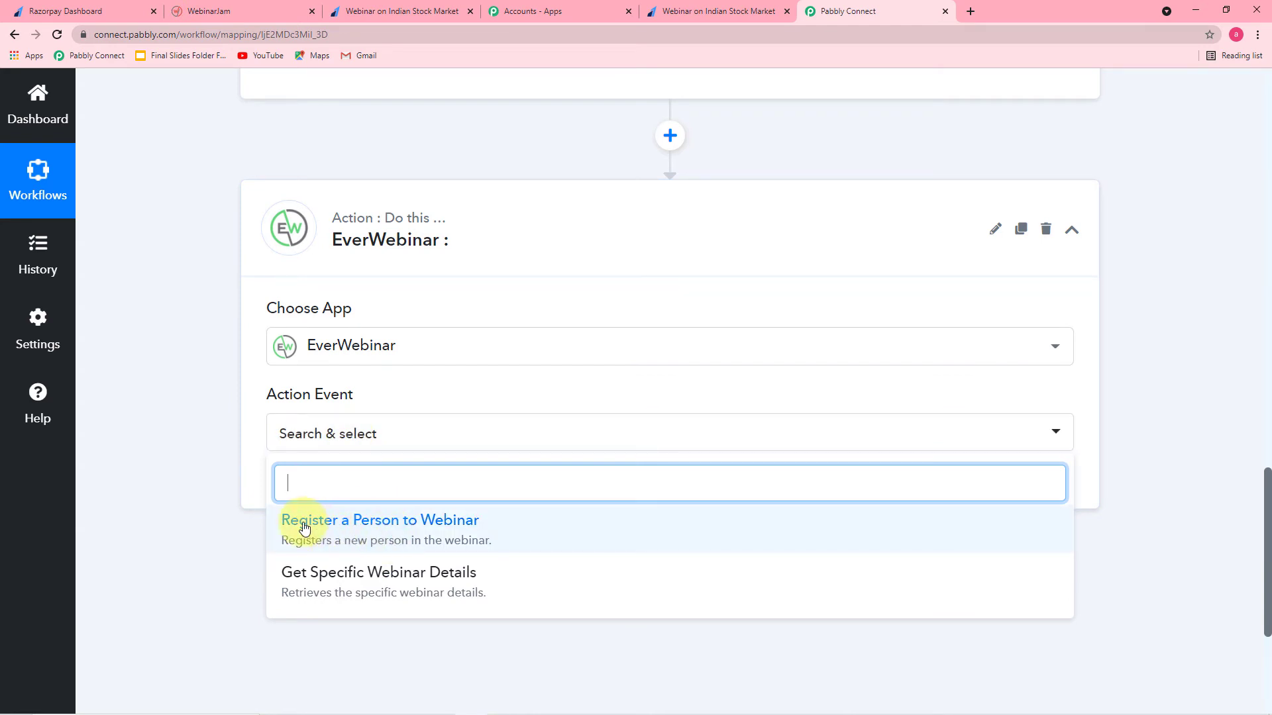
pyautogui.click(454, 527)
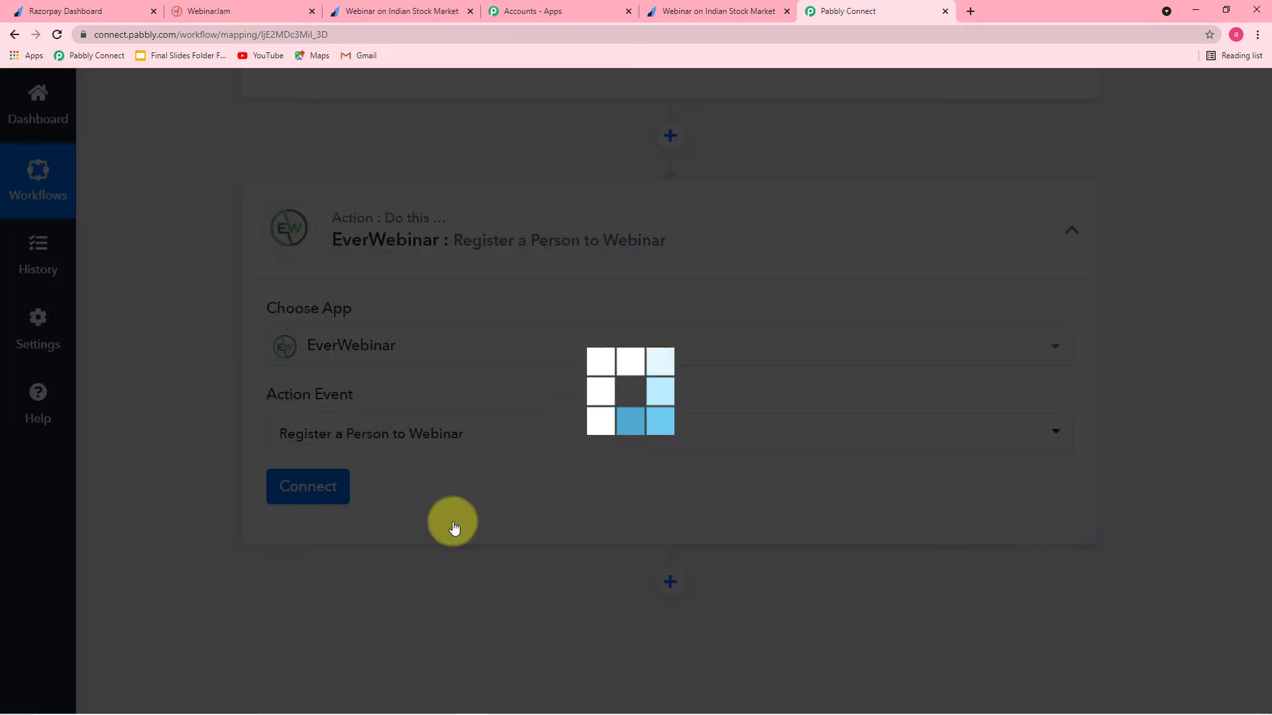
# Step: Start a new EverWebinar account connection, EverWebinar #2, which asks for an API key
pyautogui.click(296, 490)
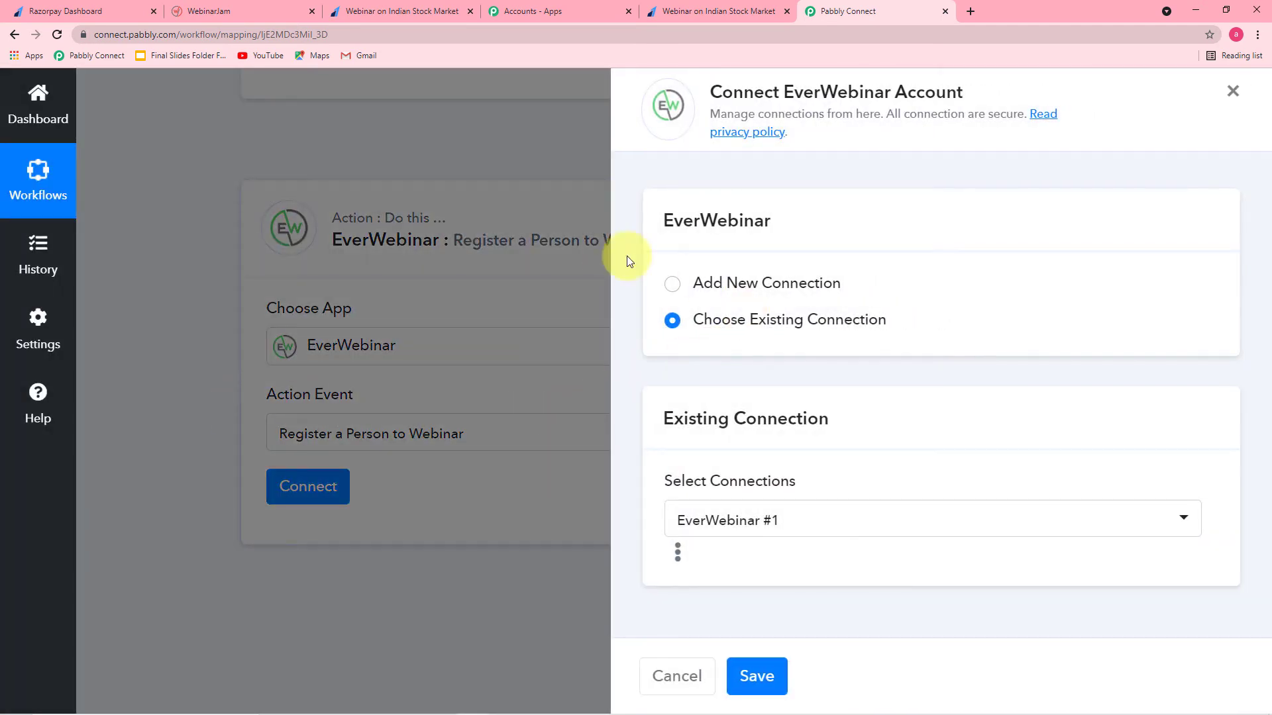
pyautogui.click(670, 284)
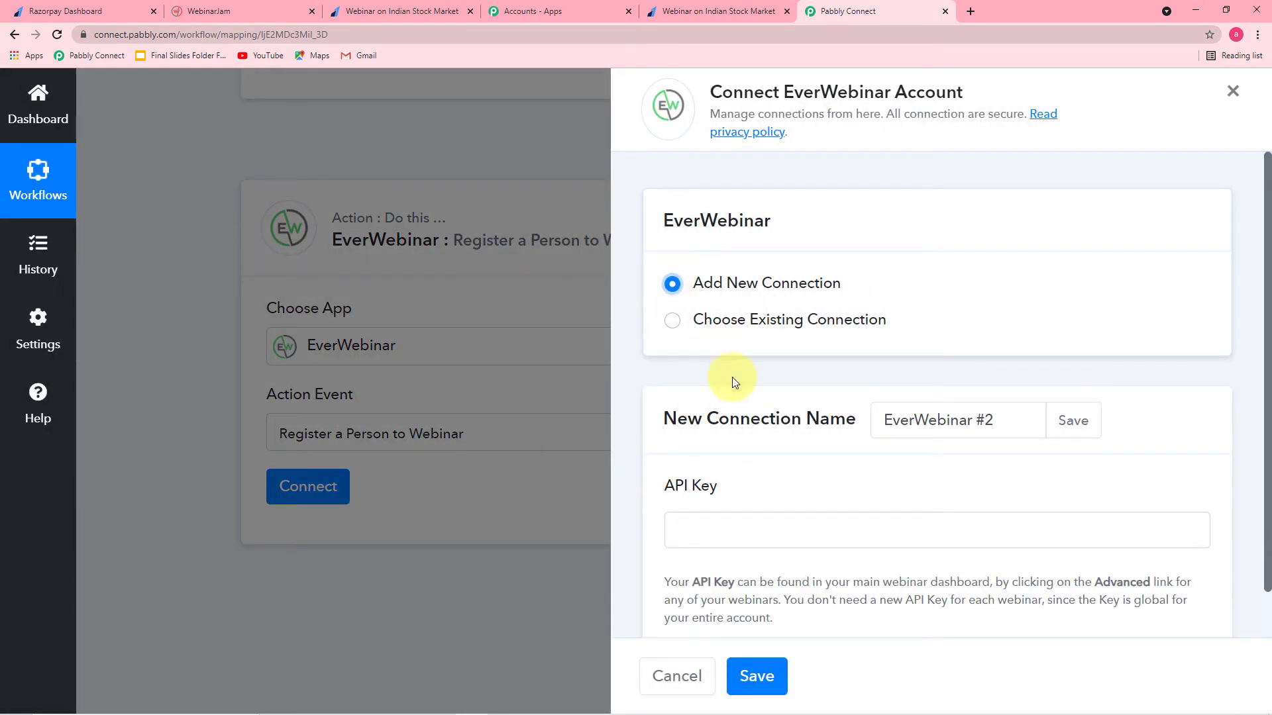
pyautogui.scroll(-1, 735, 384)
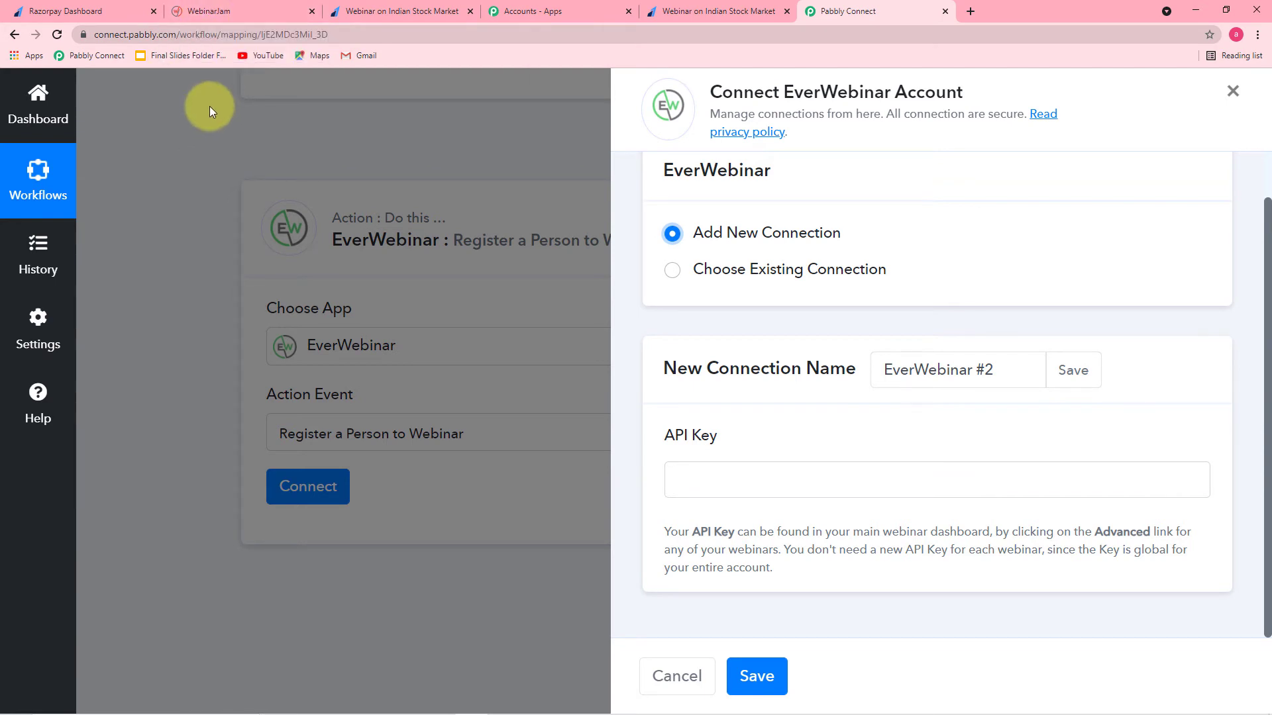
# Step: In WebinarJam, copy the API key from the Stock Market webinar's Advanced API custom integration
pyautogui.click(209, 13)
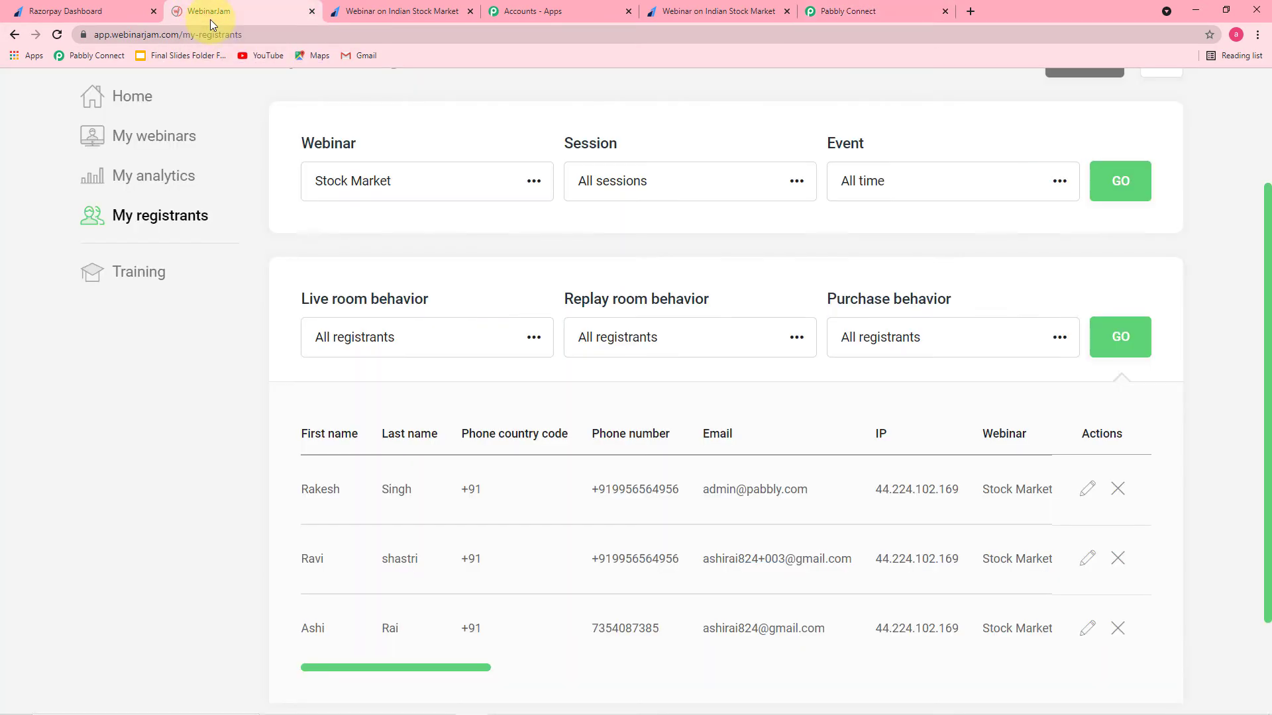
pyautogui.scroll(2, 411, 232)
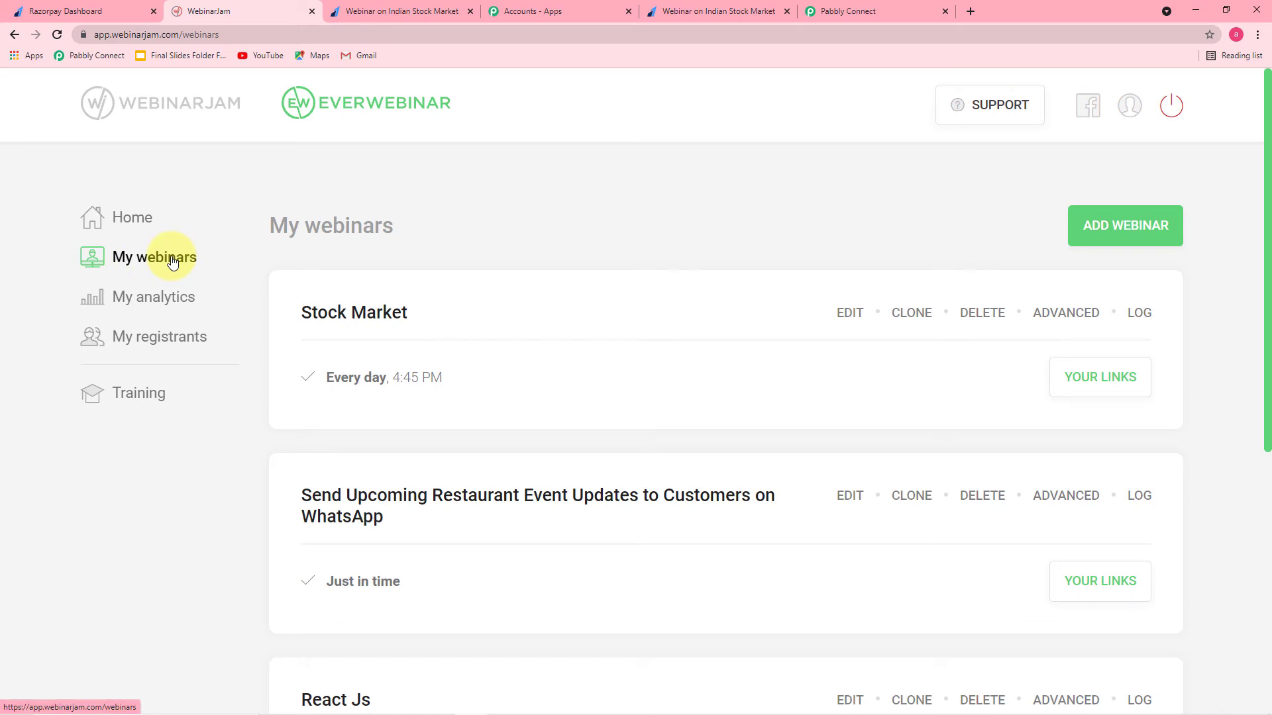
pyautogui.scroll(-5, 489, 265)
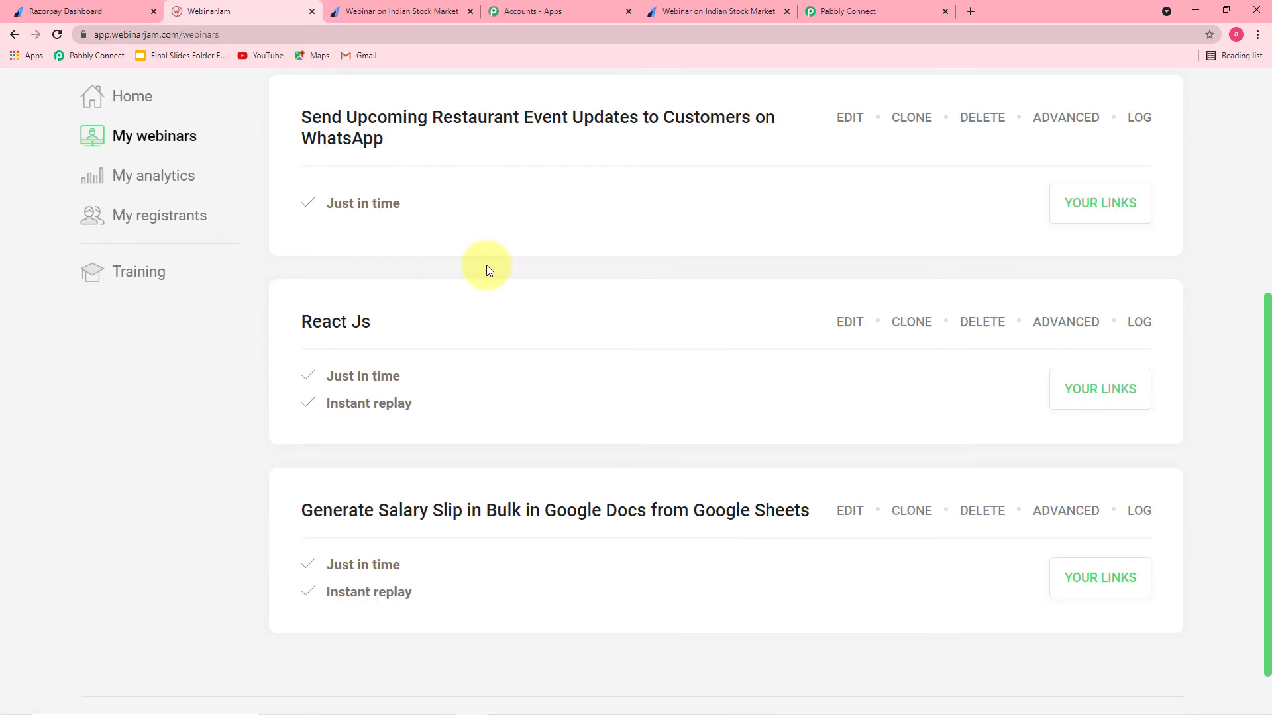
pyautogui.scroll(-1, 487, 268)
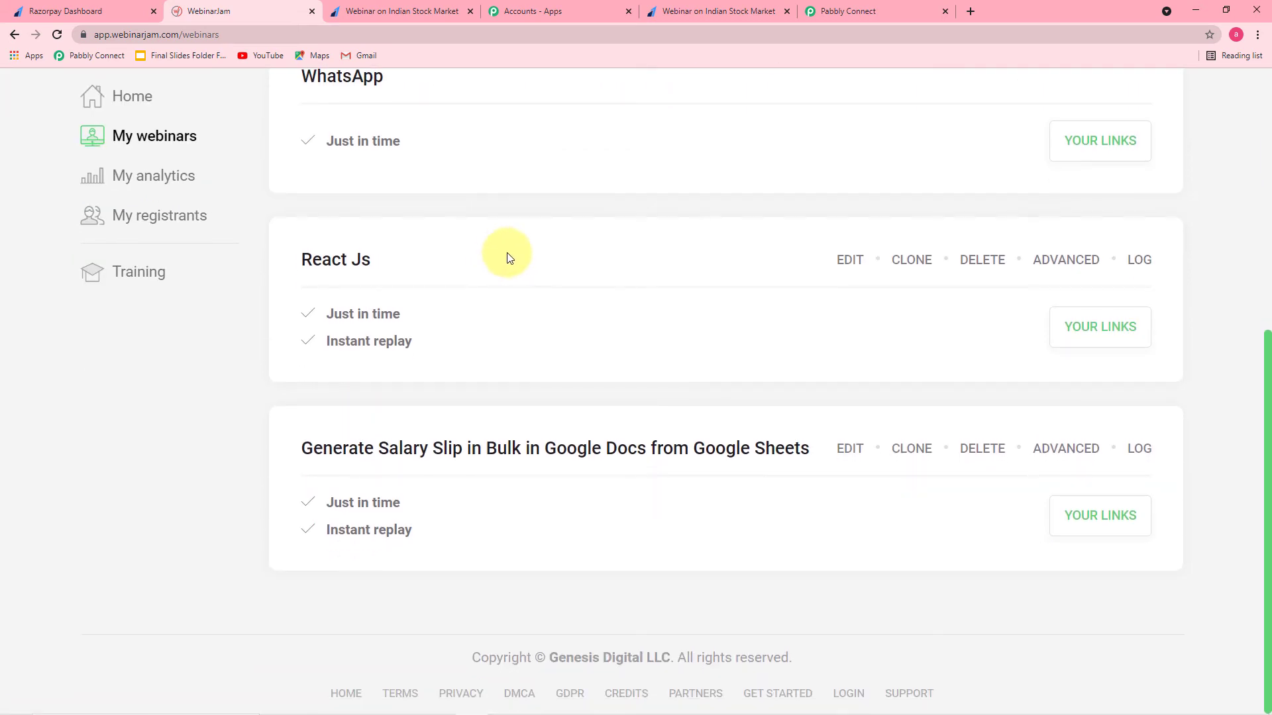
pyautogui.scroll(6, 506, 257)
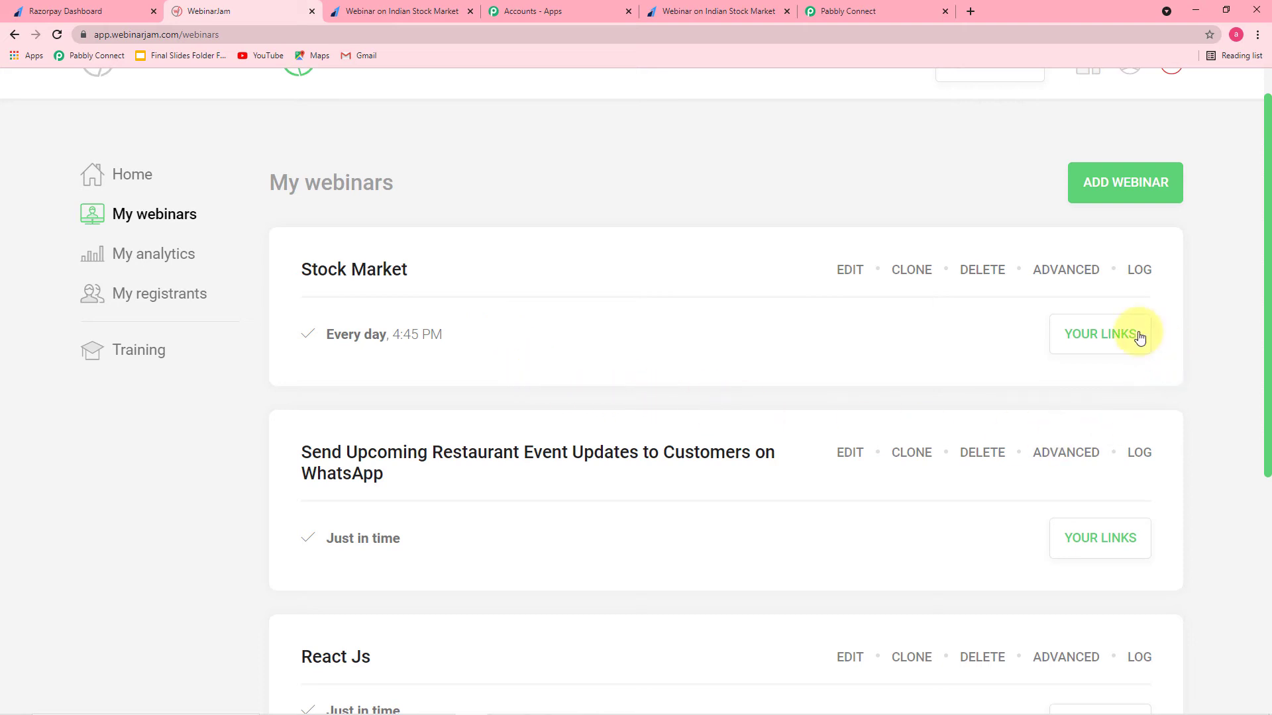
pyautogui.click(1067, 271)
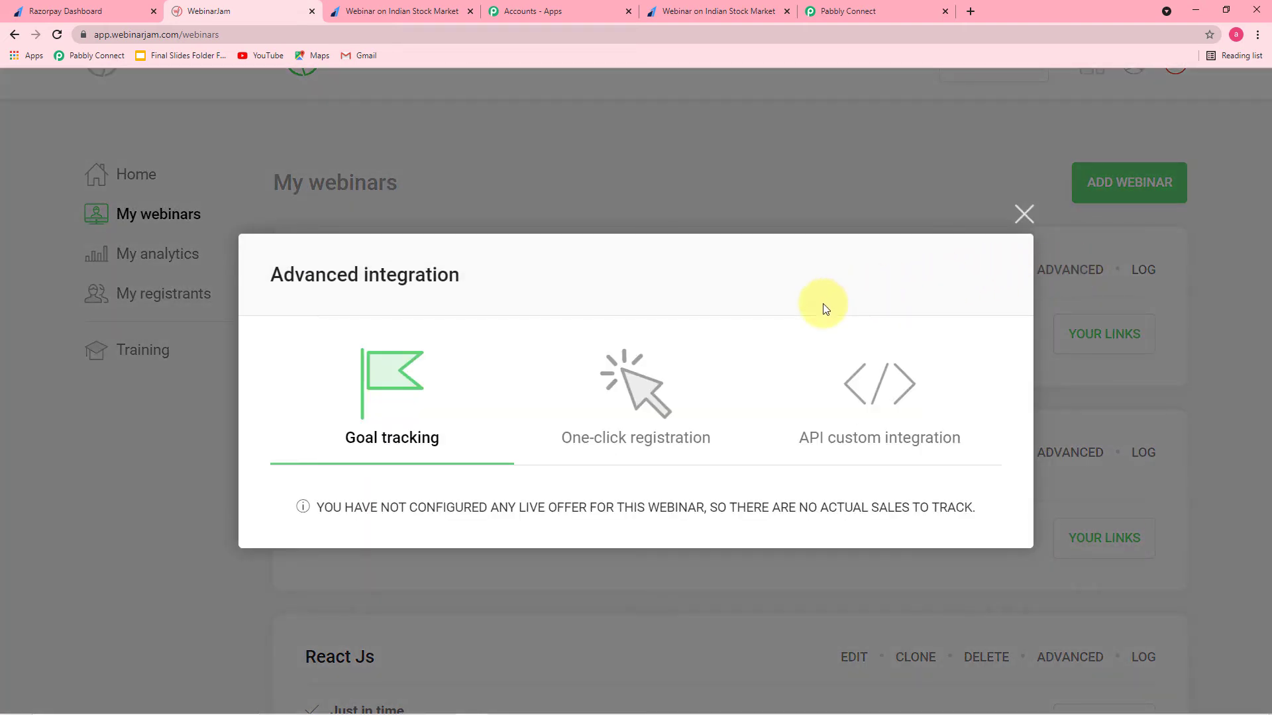
pyautogui.click(870, 440)
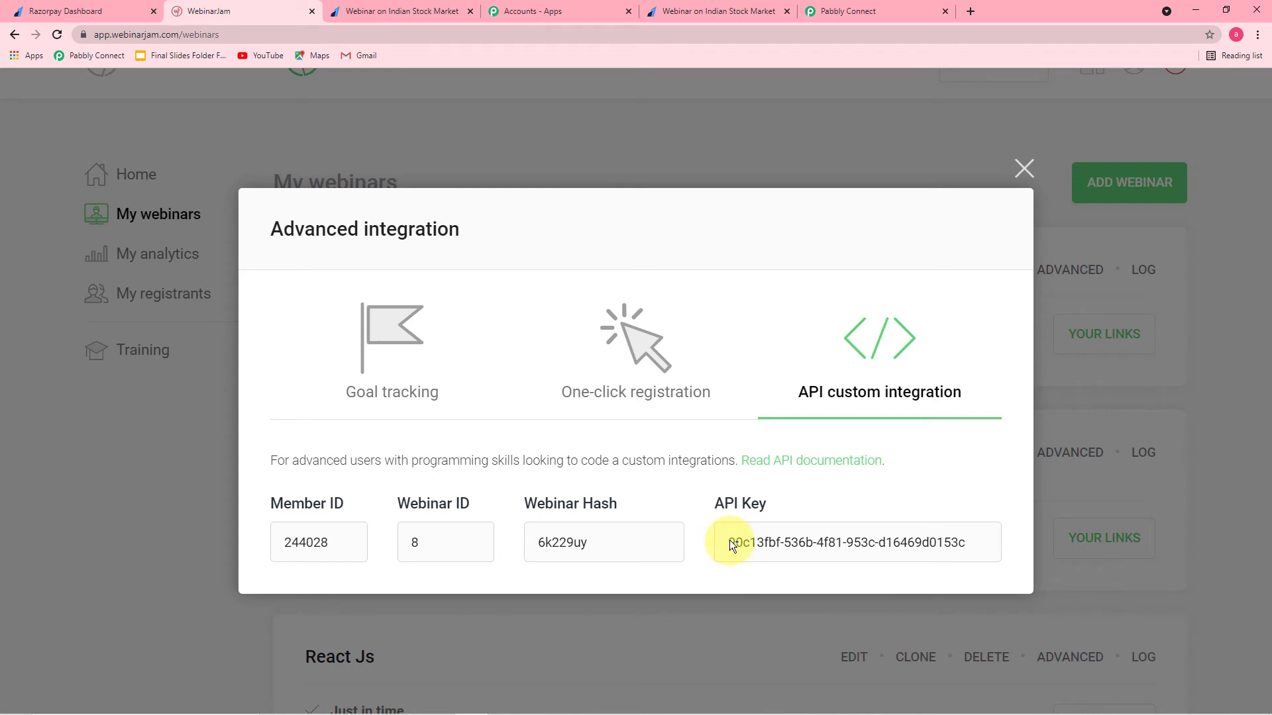
pyautogui.rightClick(927, 539)
pyautogui.click(944, 550)
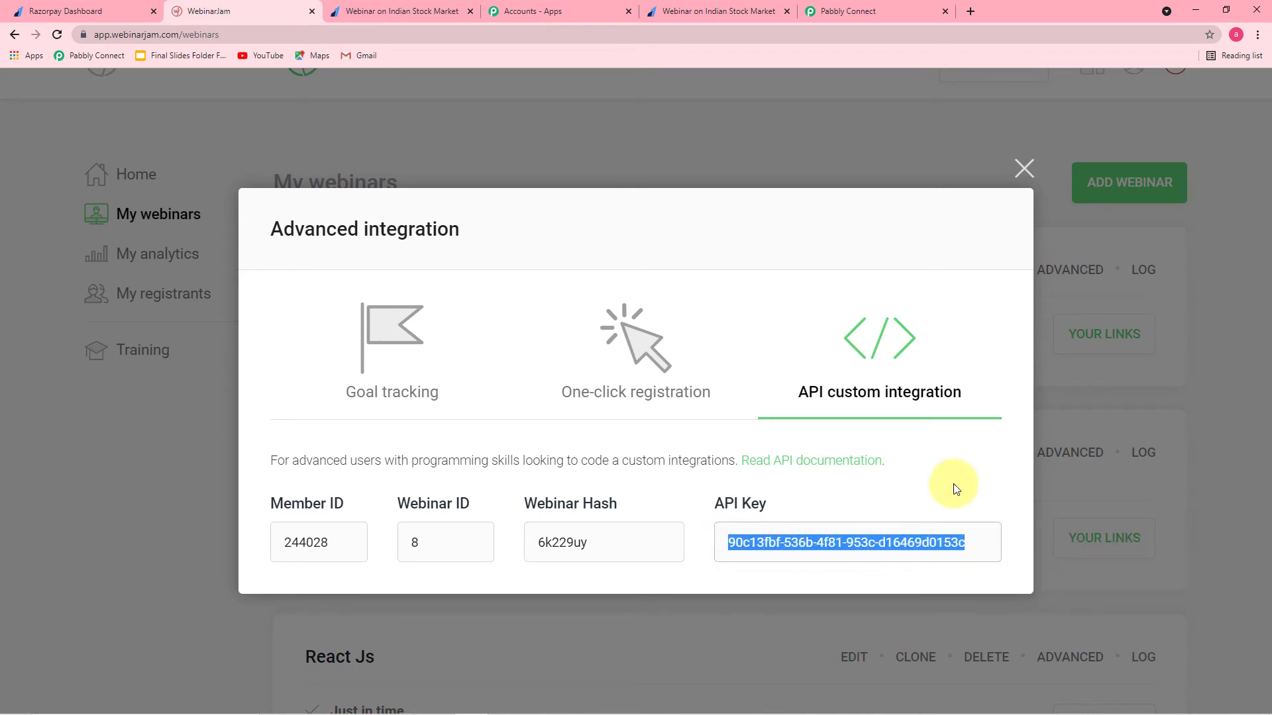
# Step: Paste the API key into Pabbly's EverWebinar connection and save it
pyautogui.click(880, 14)
pyautogui.rightClick(765, 486)
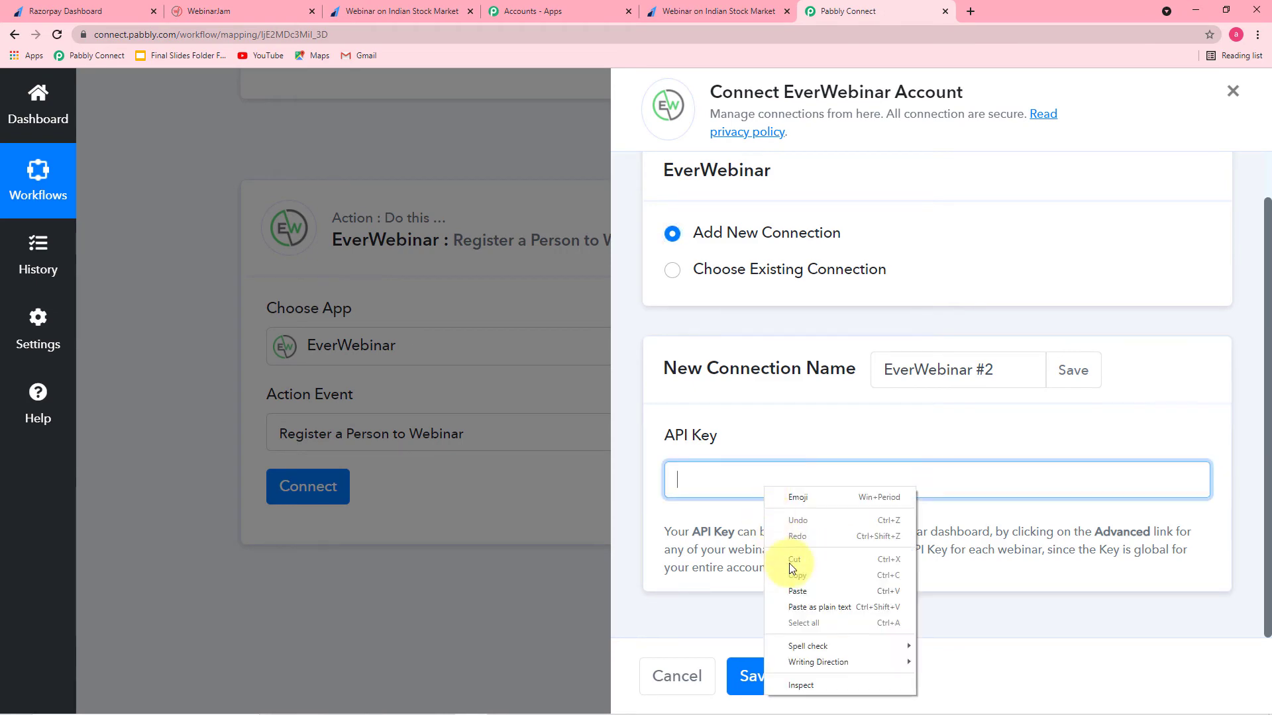
pyautogui.click(804, 594)
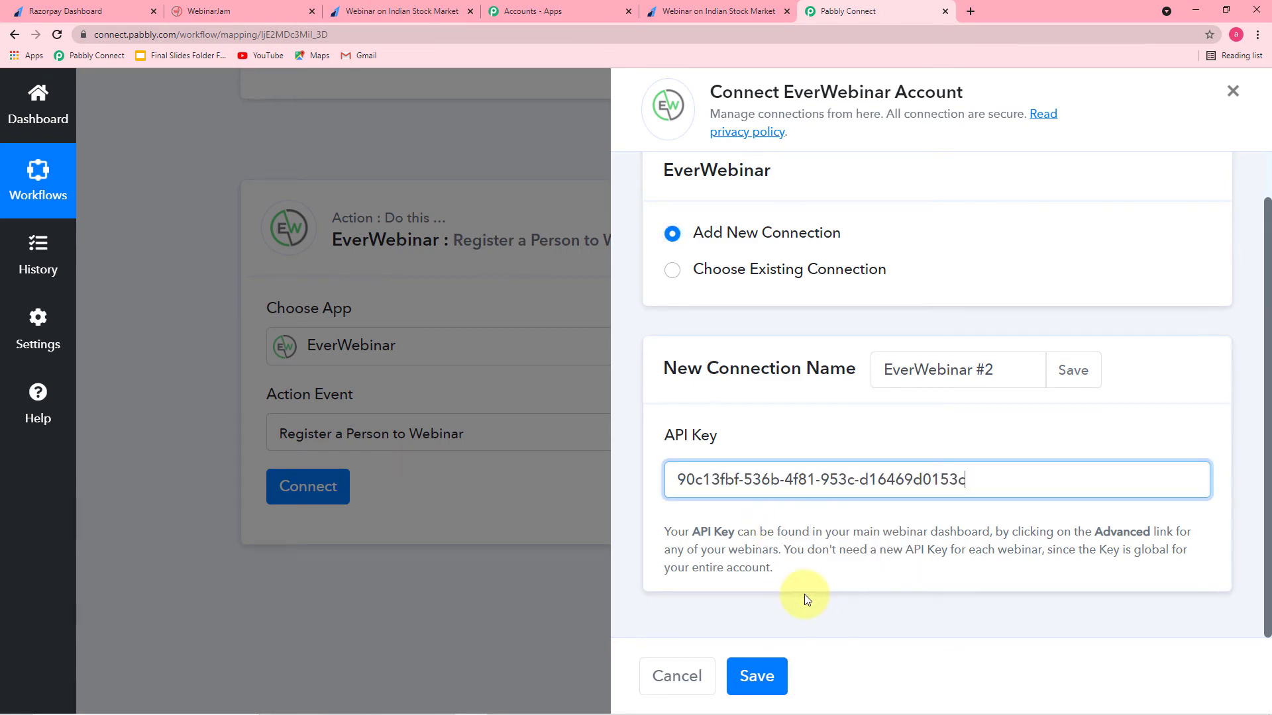
pyautogui.click(753, 674)
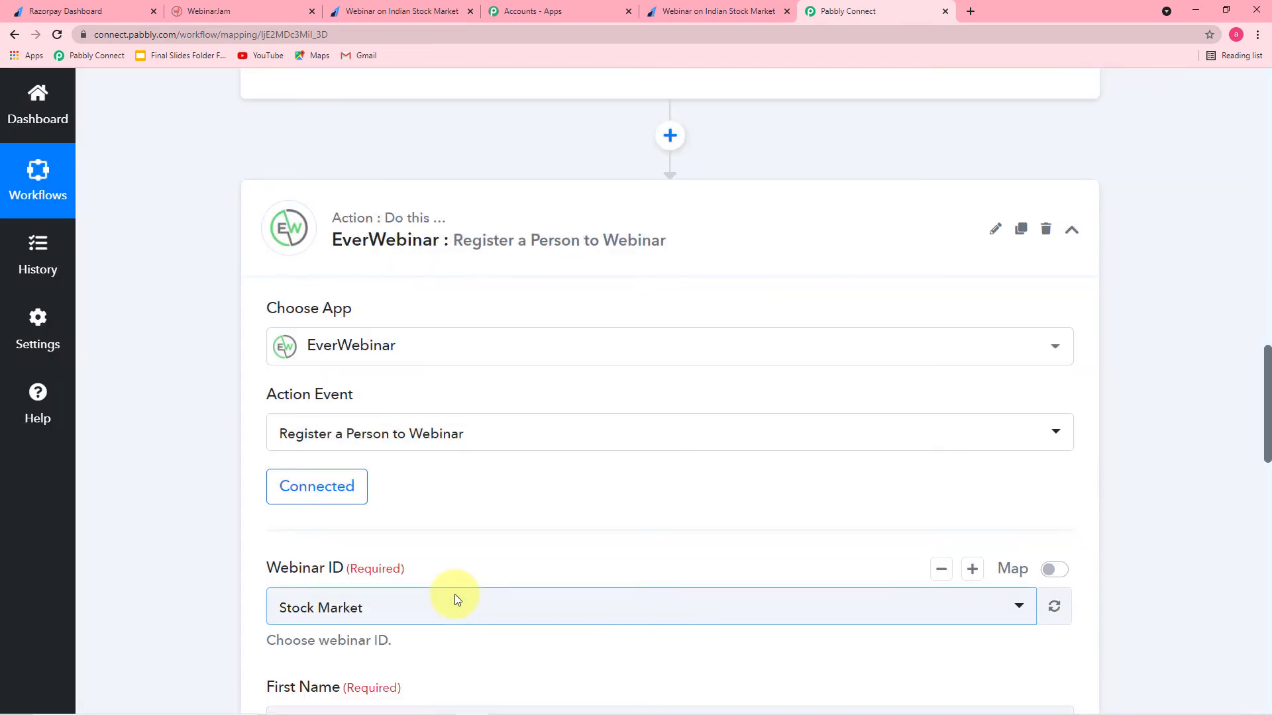
# Step: Select Stock Market as the Webinar ID for the registration step
pyautogui.scroll(-1, 205, 482)
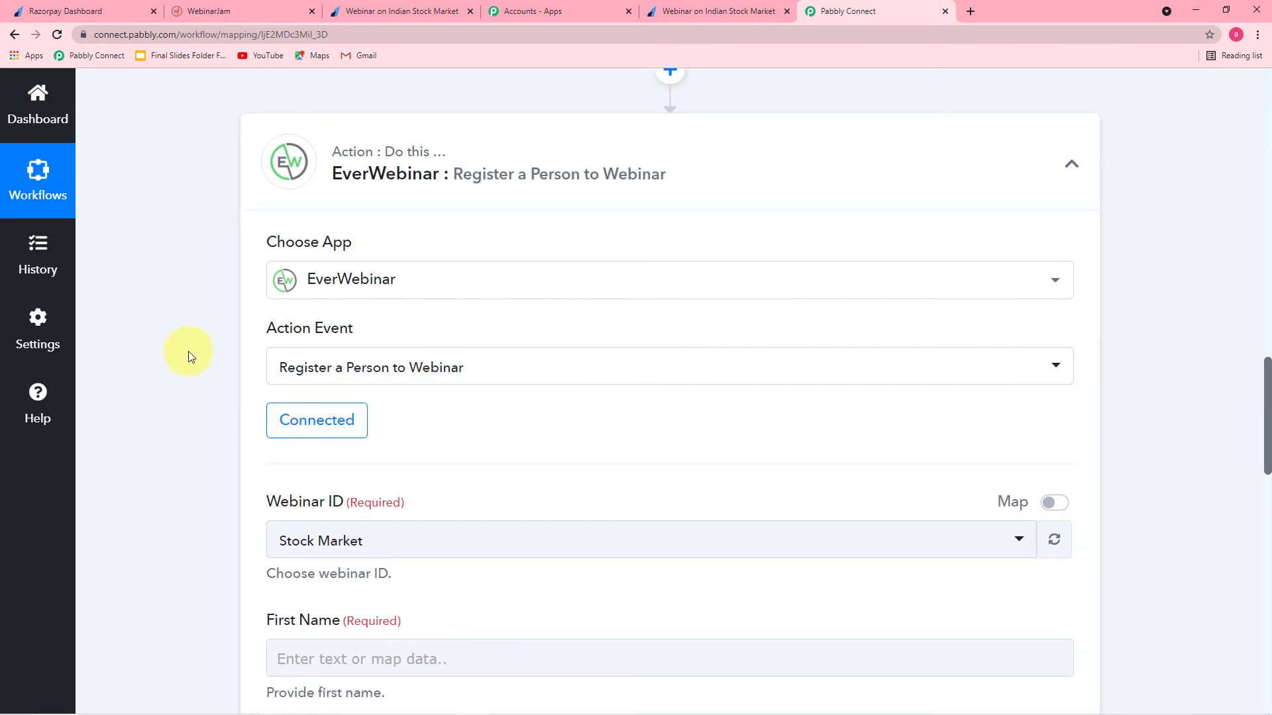
pyautogui.scroll(-4, 202, 327)
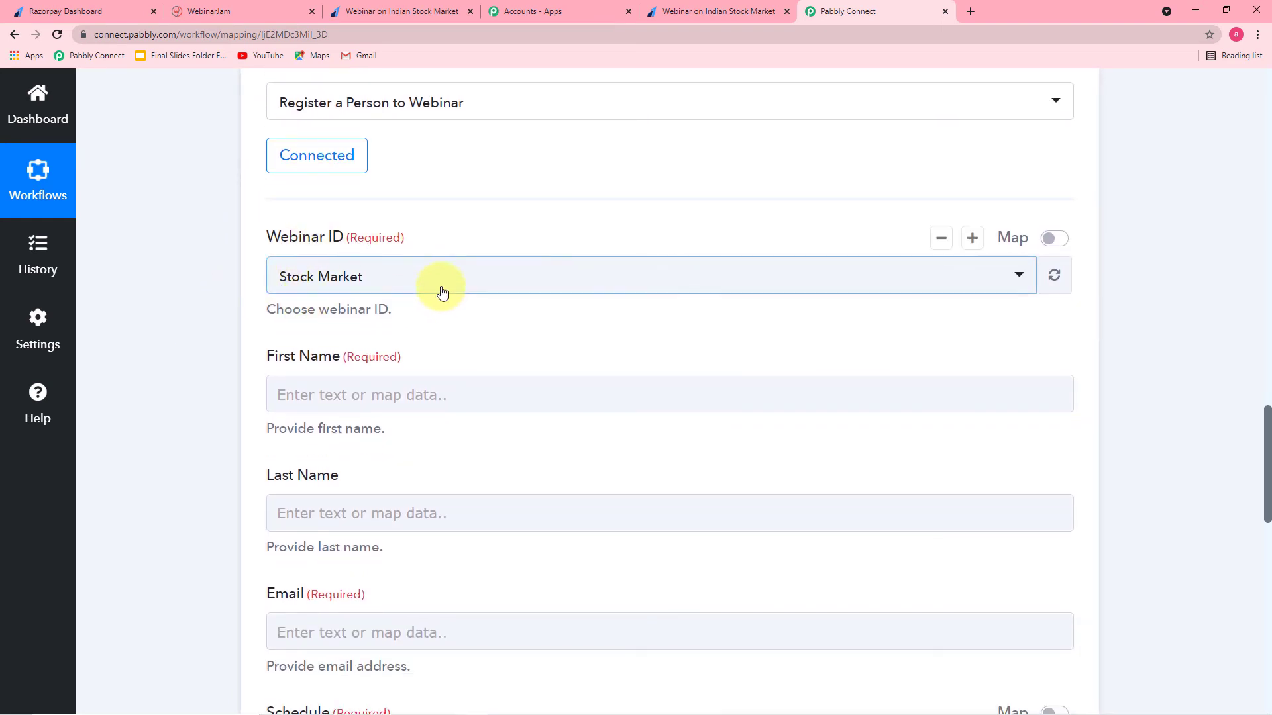
pyautogui.click(441, 292)
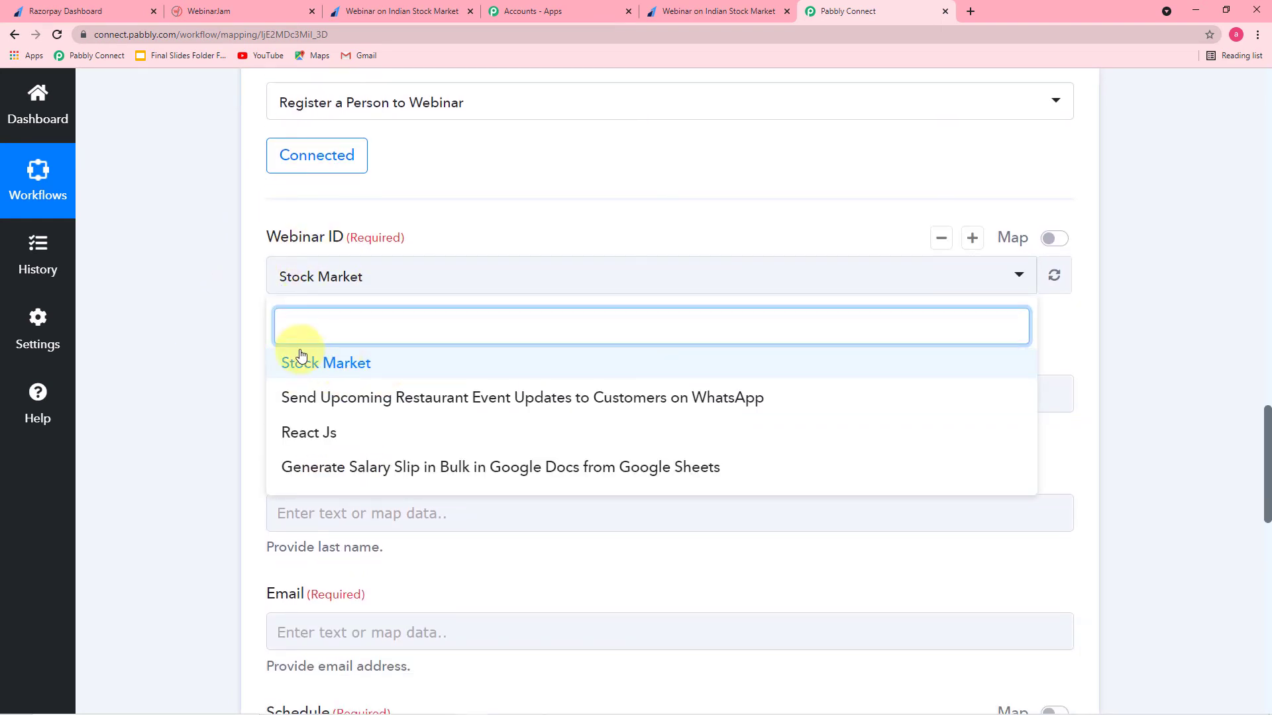
pyautogui.click(220, 312)
pyautogui.click(349, 286)
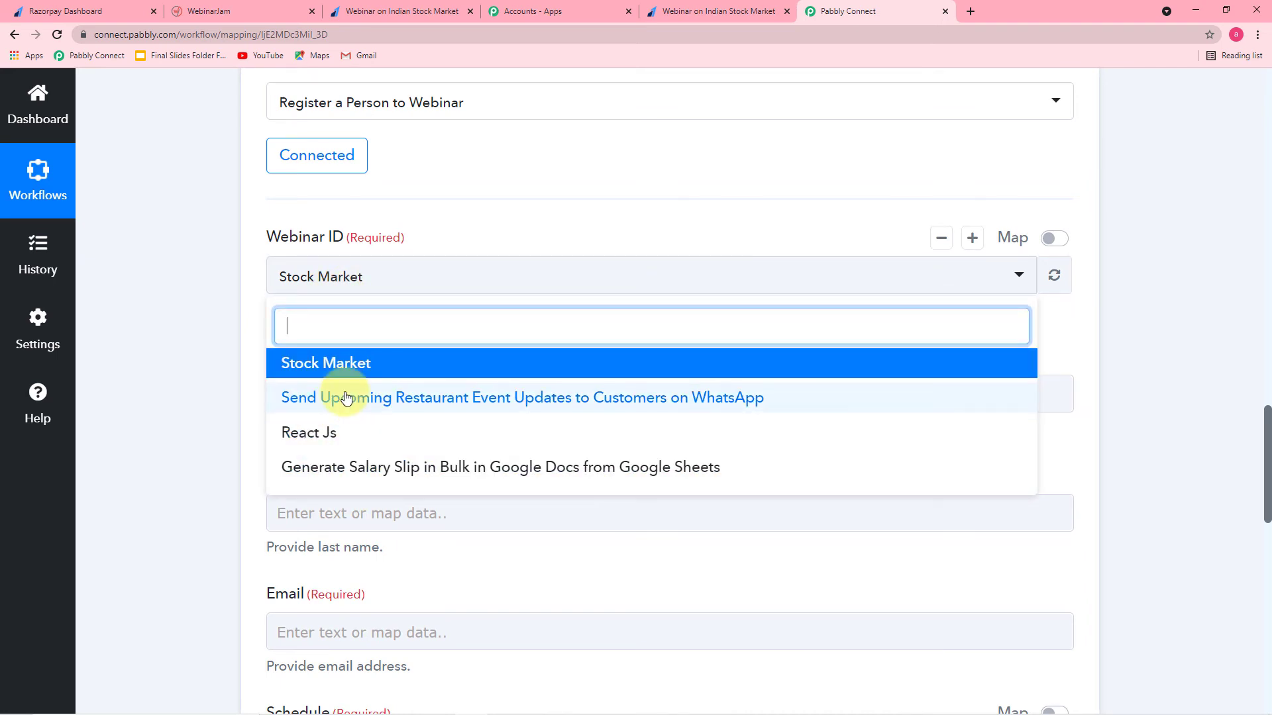
pyautogui.click(338, 365)
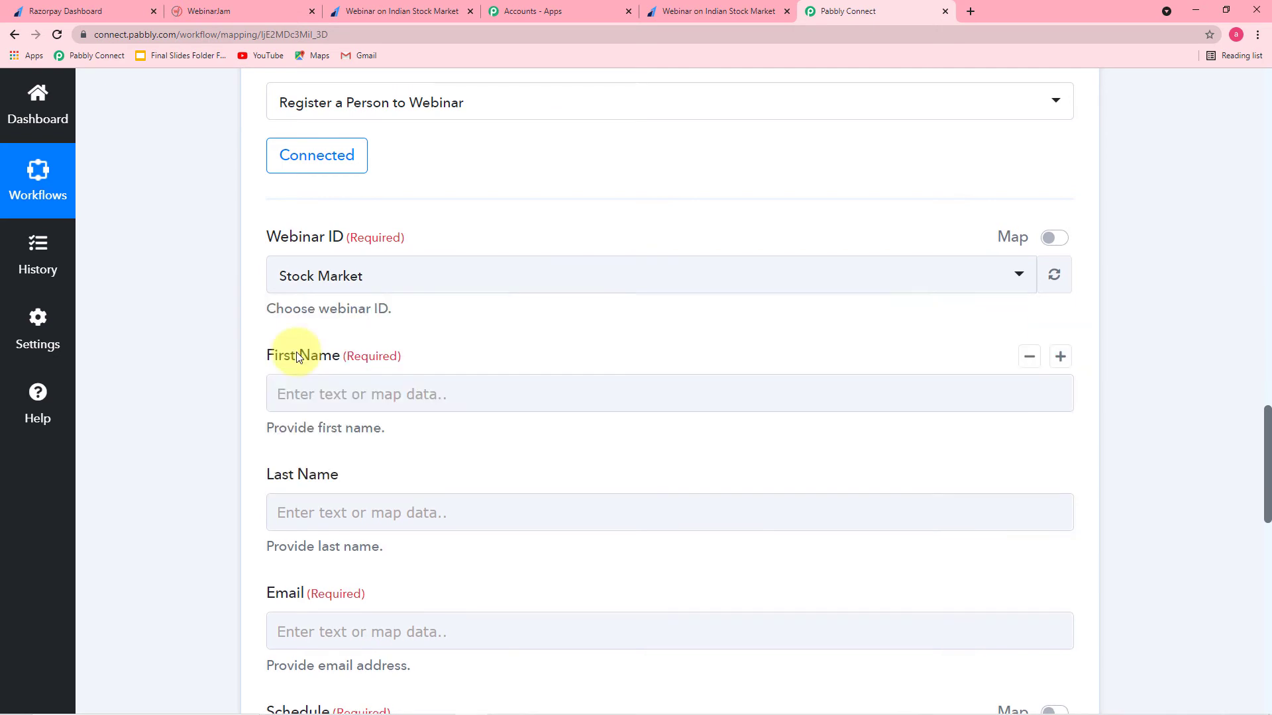
# Step: Bring up Insert Data from Previous Step for the First Name field
pyautogui.scroll(-2, 210, 325)
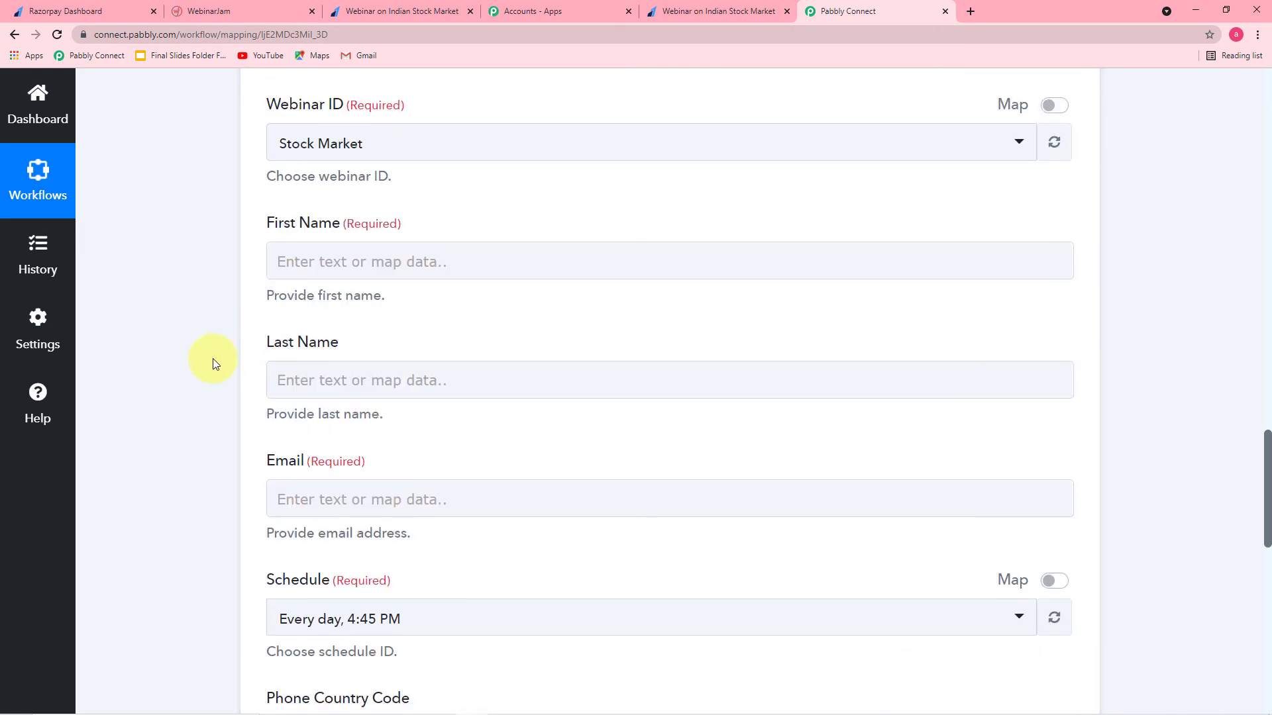
pyautogui.click(323, 264)
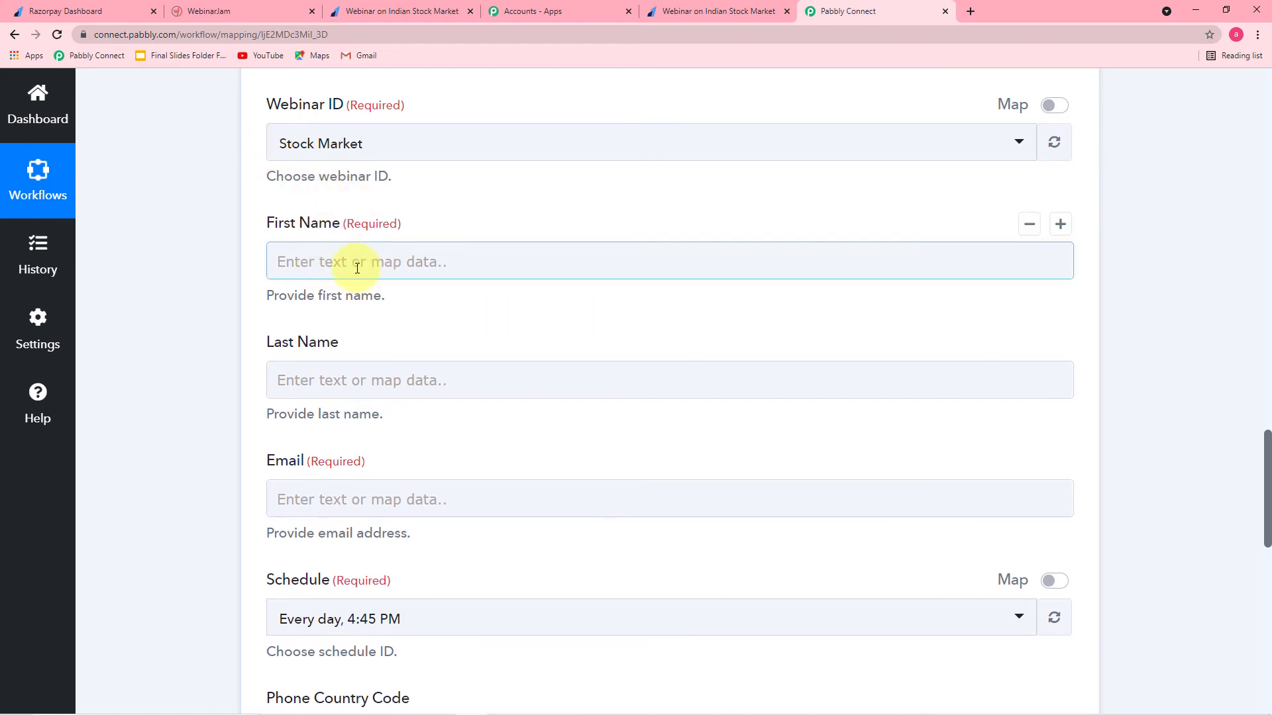
pyautogui.click(387, 261)
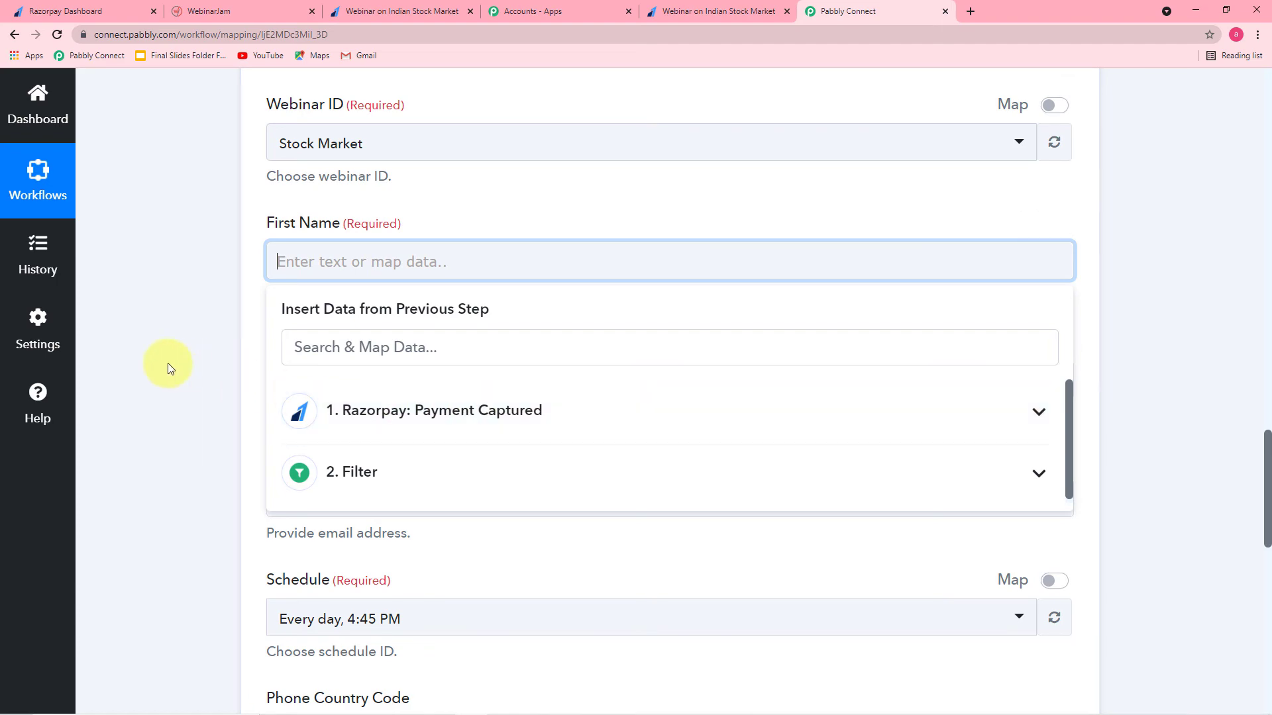
# Step: Review the Razorpay trigger's Response Received payment fields, then return to the EverWebinar step
pyautogui.scroll(3, 166, 363)
pyautogui.scroll(15, 167, 363)
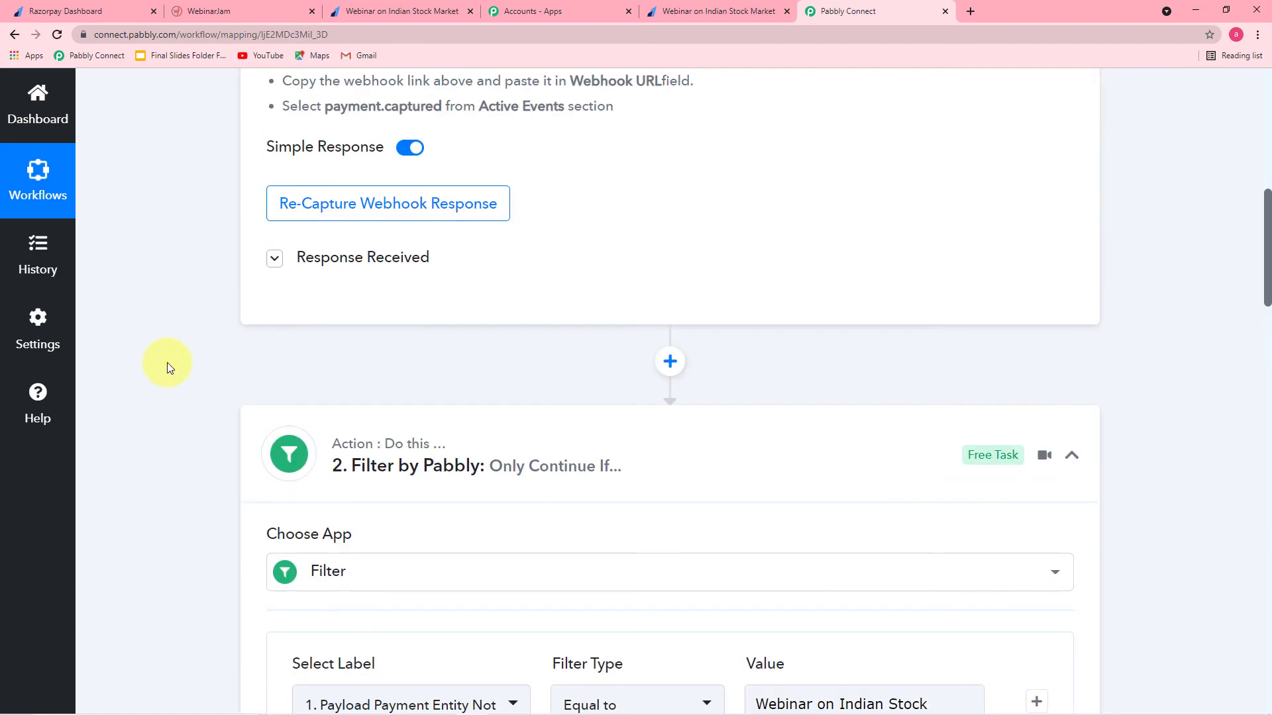
pyautogui.scroll(-6, 160, 363)
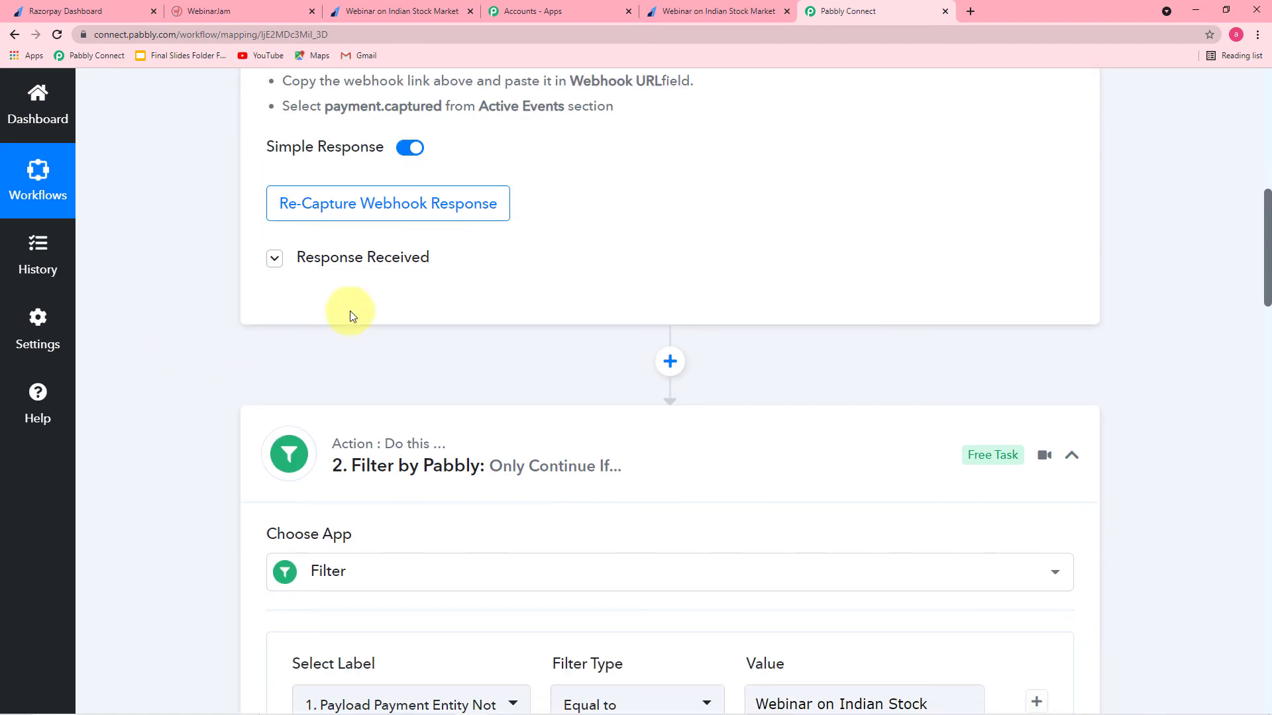
pyautogui.click(352, 265)
pyautogui.scroll(-5, 483, 397)
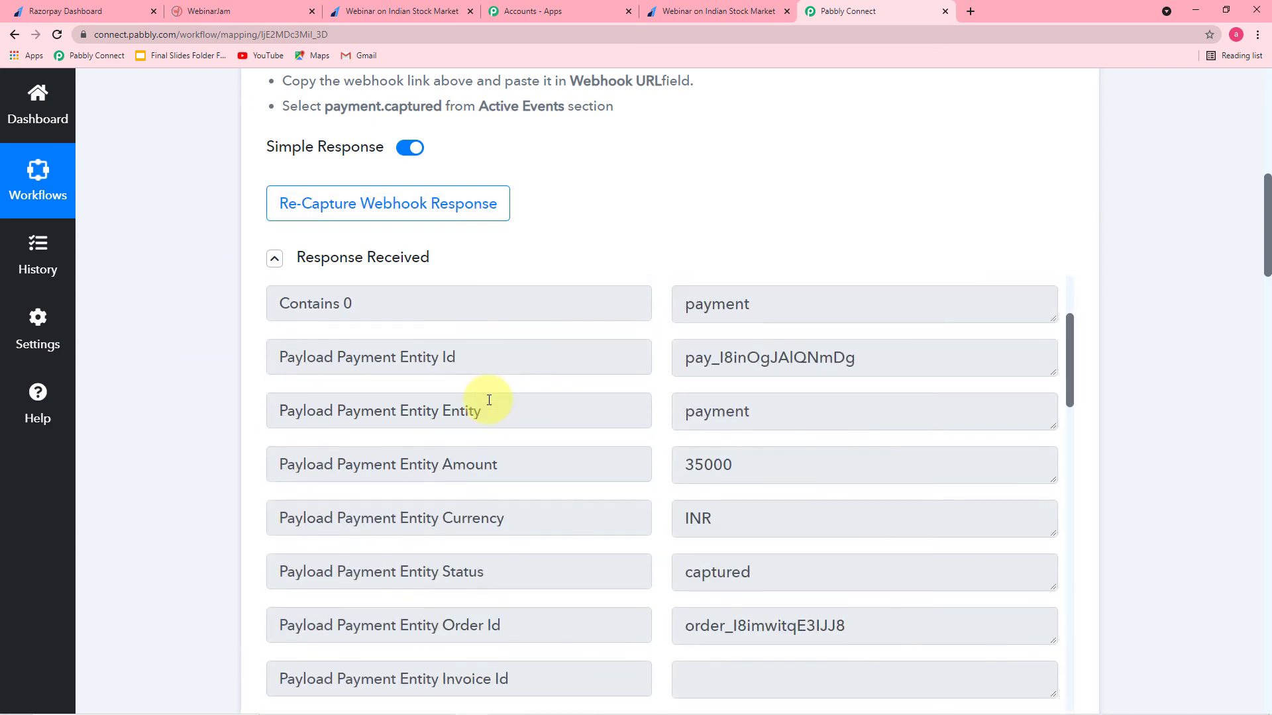
pyautogui.scroll(-2, 193, 369)
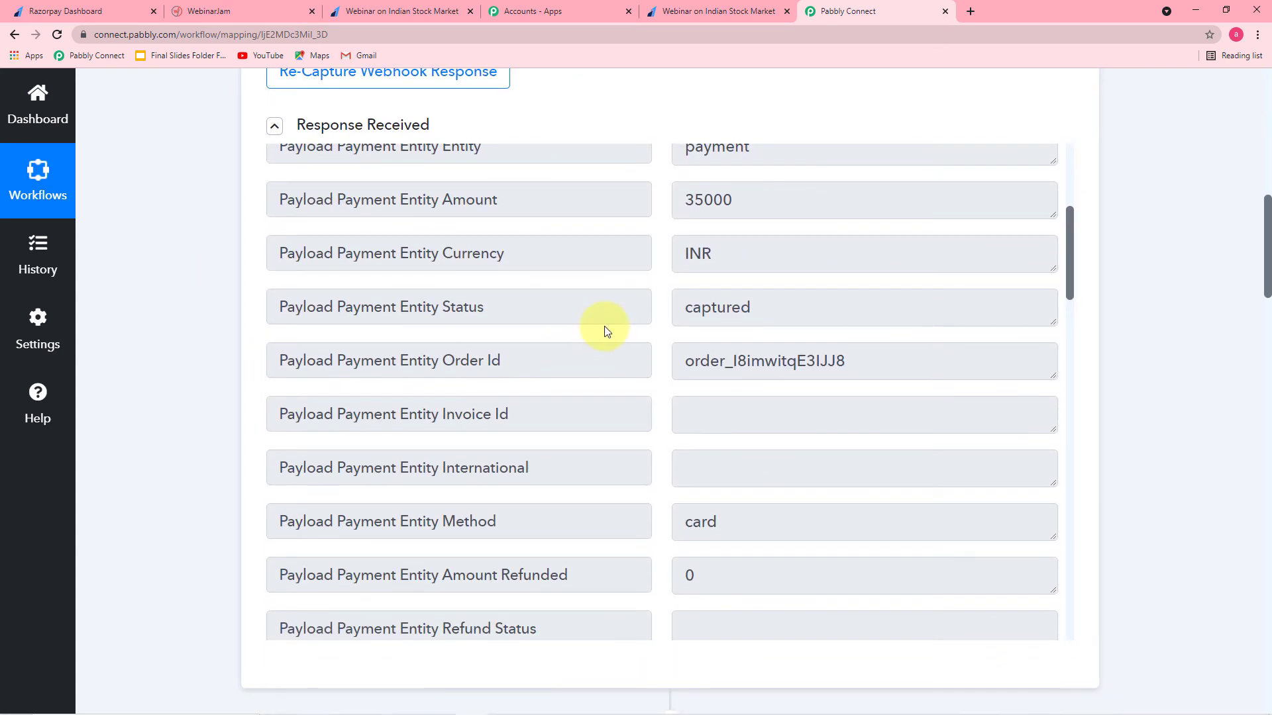
pyautogui.scroll(-3, 604, 327)
pyautogui.scroll(8, 604, 326)
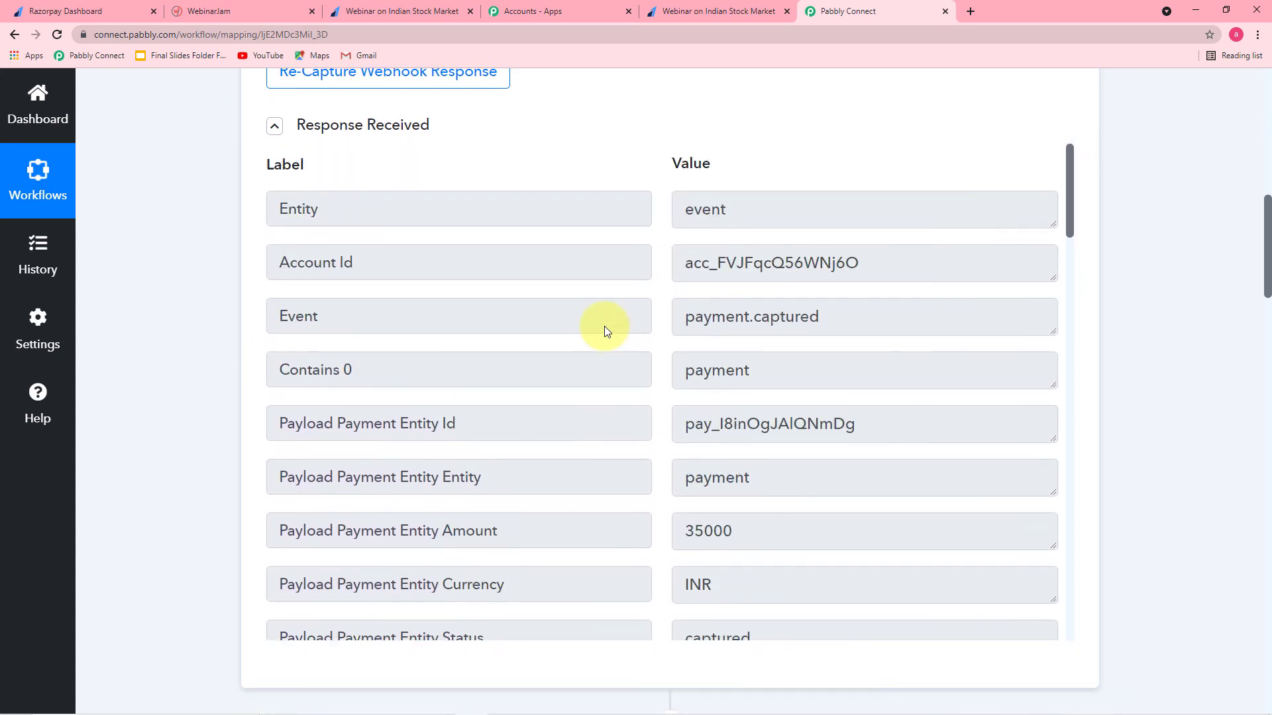
pyautogui.scroll(-10, 212, 297)
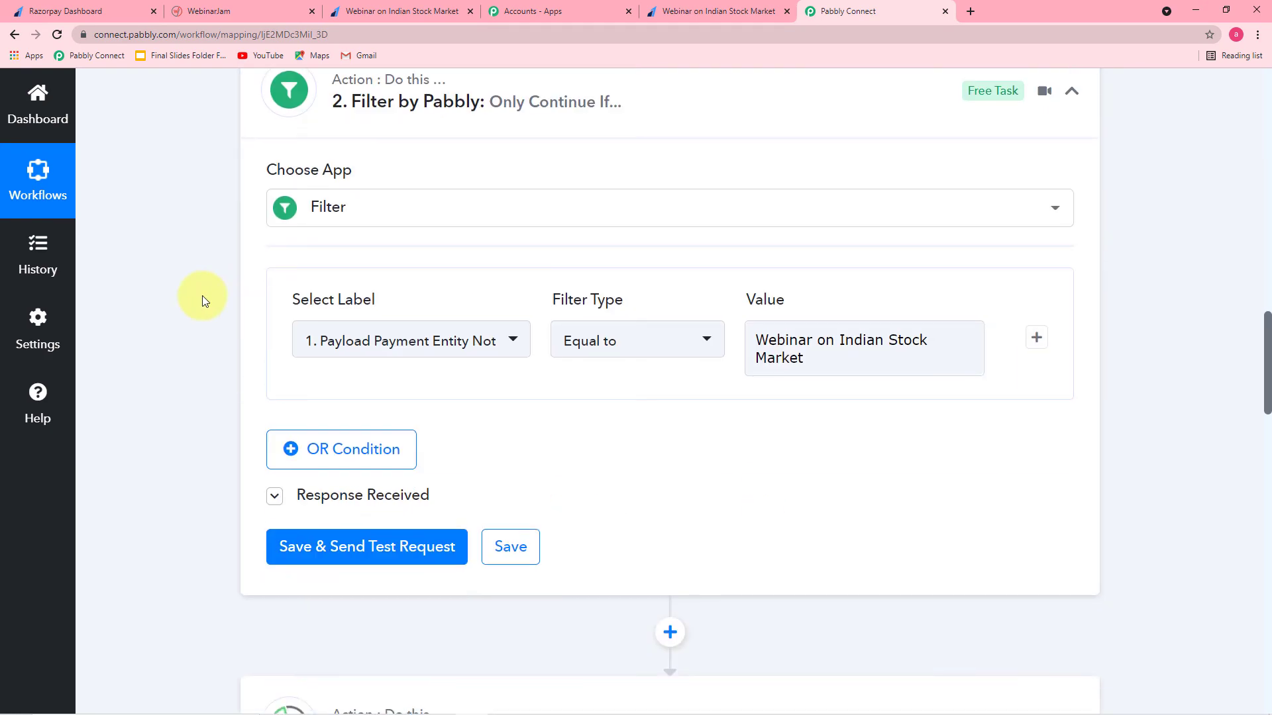
pyautogui.scroll(-3, 250, 420)
# Step: Map the Razorpay payment's card holder name into First Name
pyautogui.scroll(-2, 369, 451)
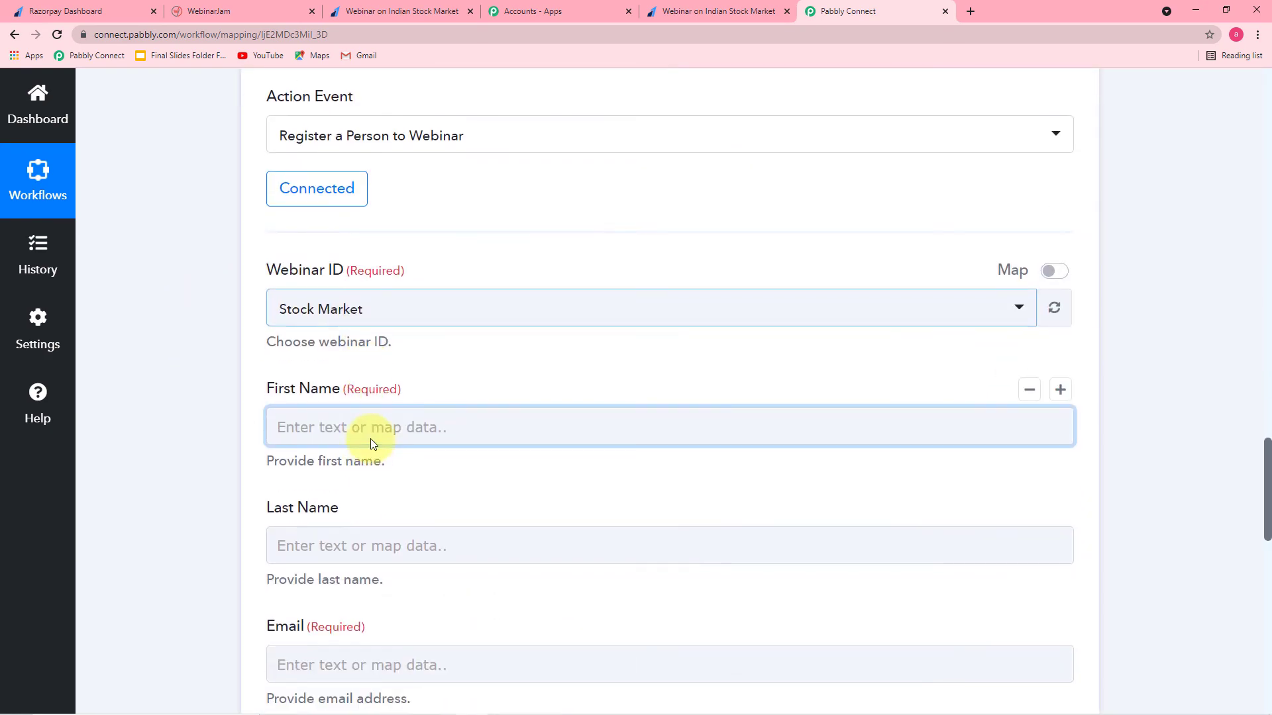
pyautogui.click(417, 575)
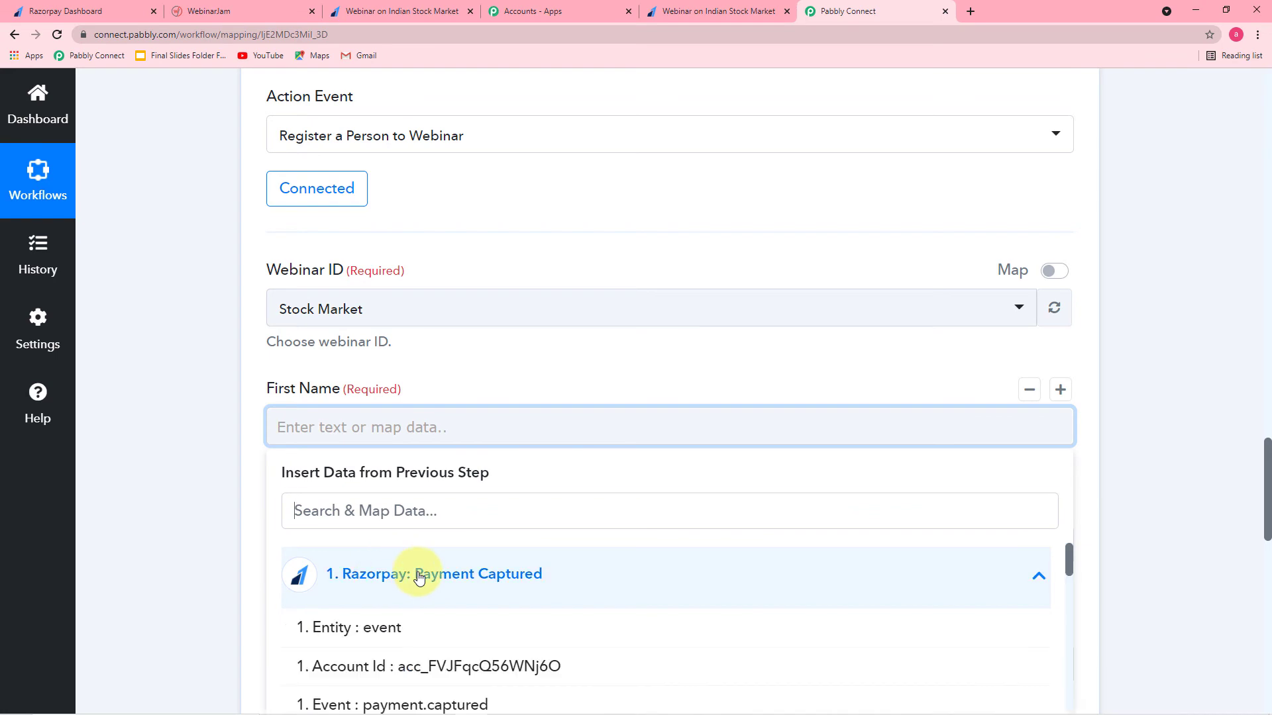
pyautogui.scroll(-5, 417, 574)
pyautogui.scroll(-3, 204, 488)
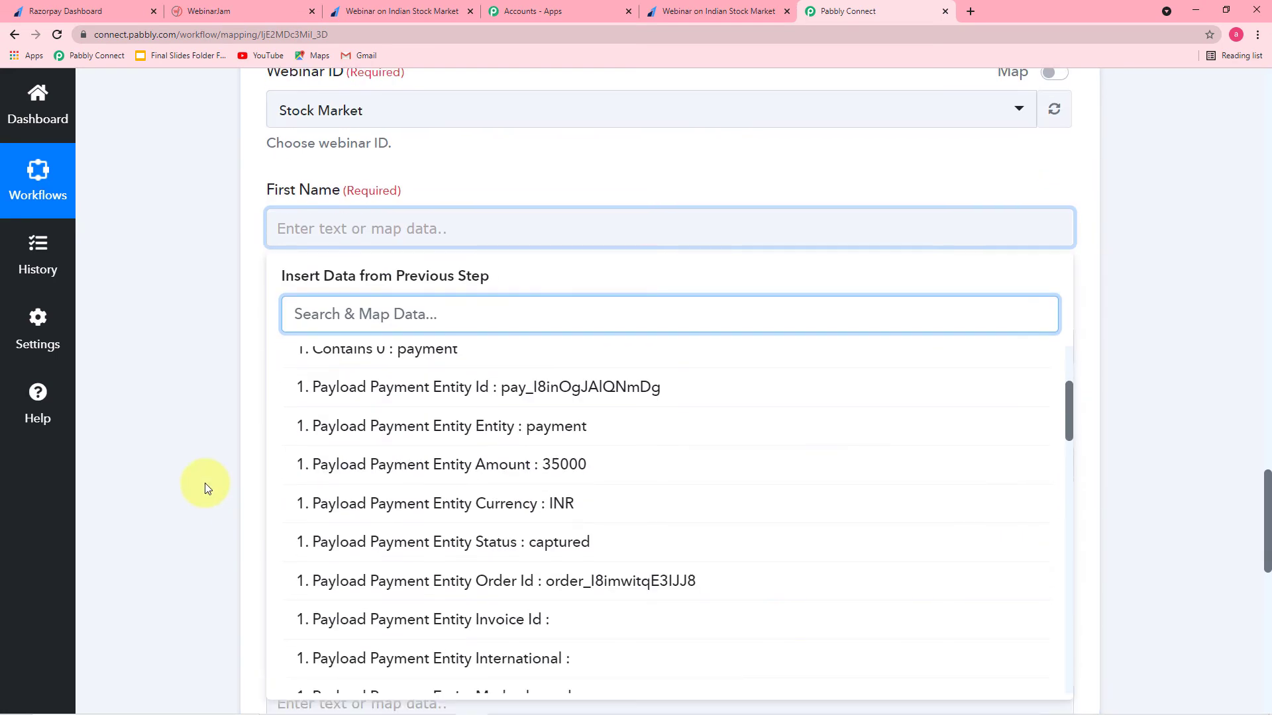
pyautogui.scroll(-7, 529, 483)
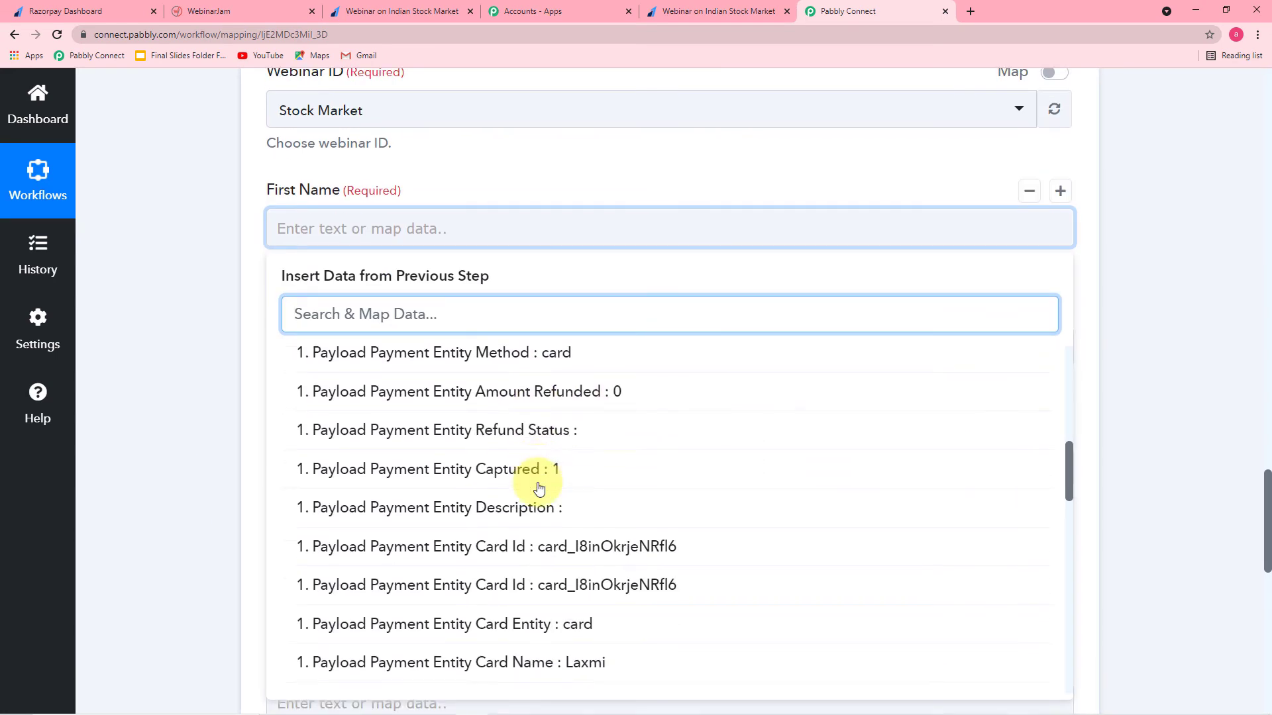
pyautogui.scroll(-2, 540, 488)
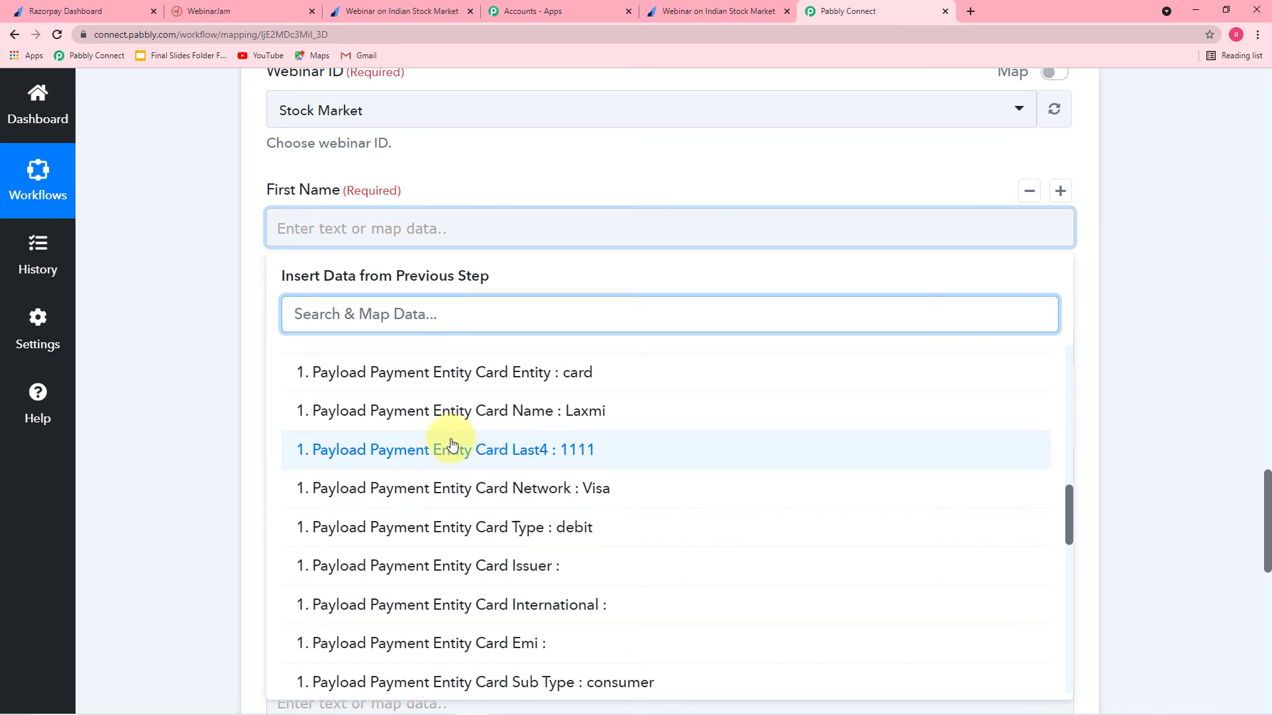
pyautogui.click(551, 426)
pyautogui.click(214, 324)
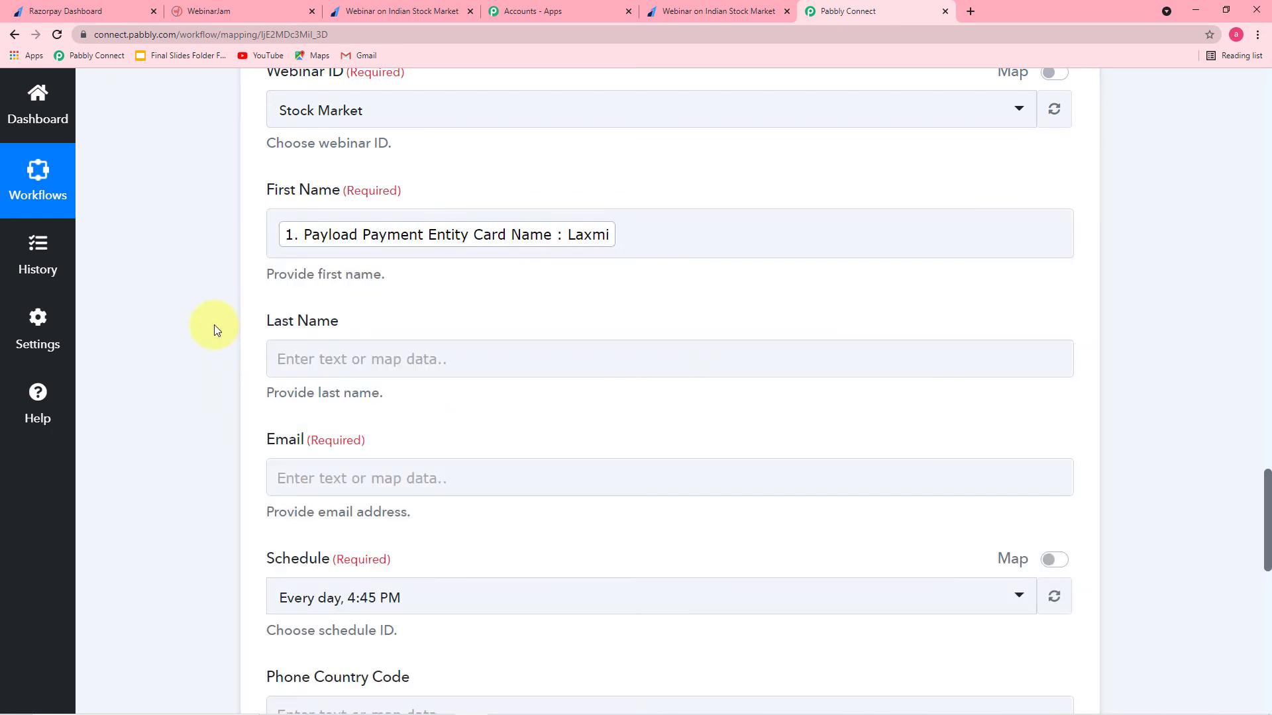
# Step: Map the Razorpay payment's Notes Last Name into Last Name
pyautogui.scroll(-2, 327, 296)
pyautogui.click(397, 226)
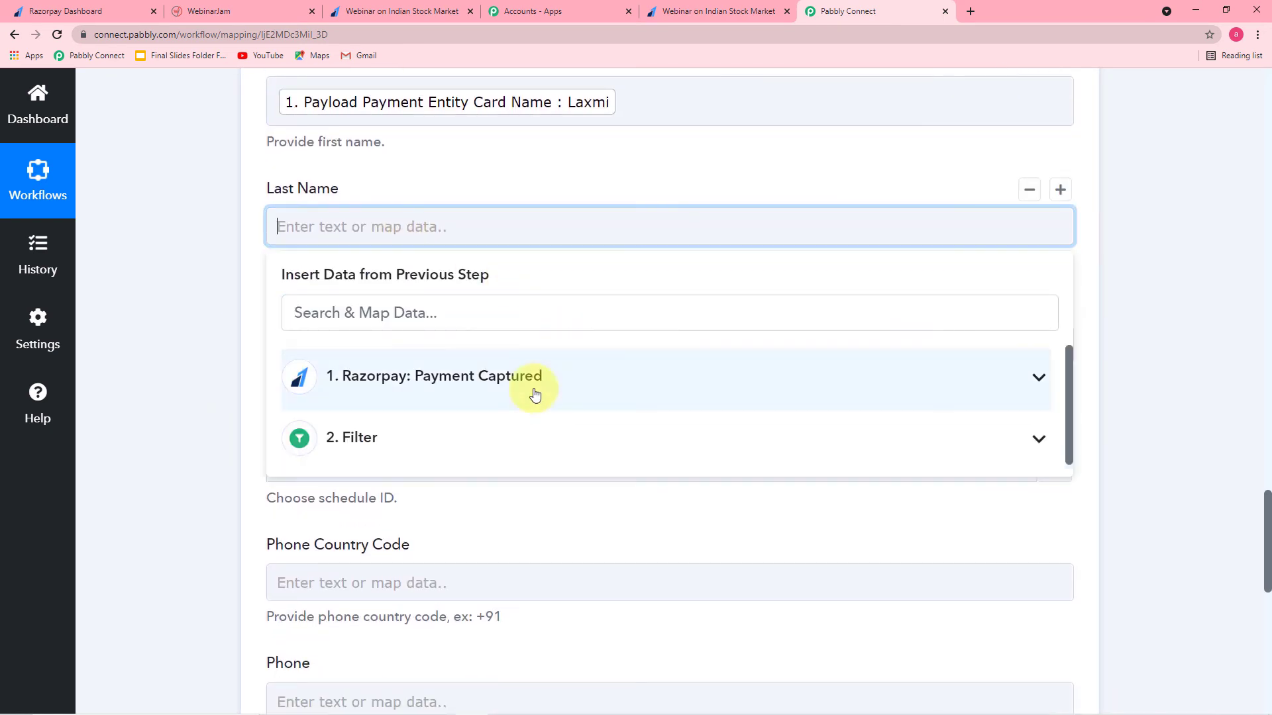
pyautogui.click(483, 372)
pyautogui.scroll(-10, 538, 437)
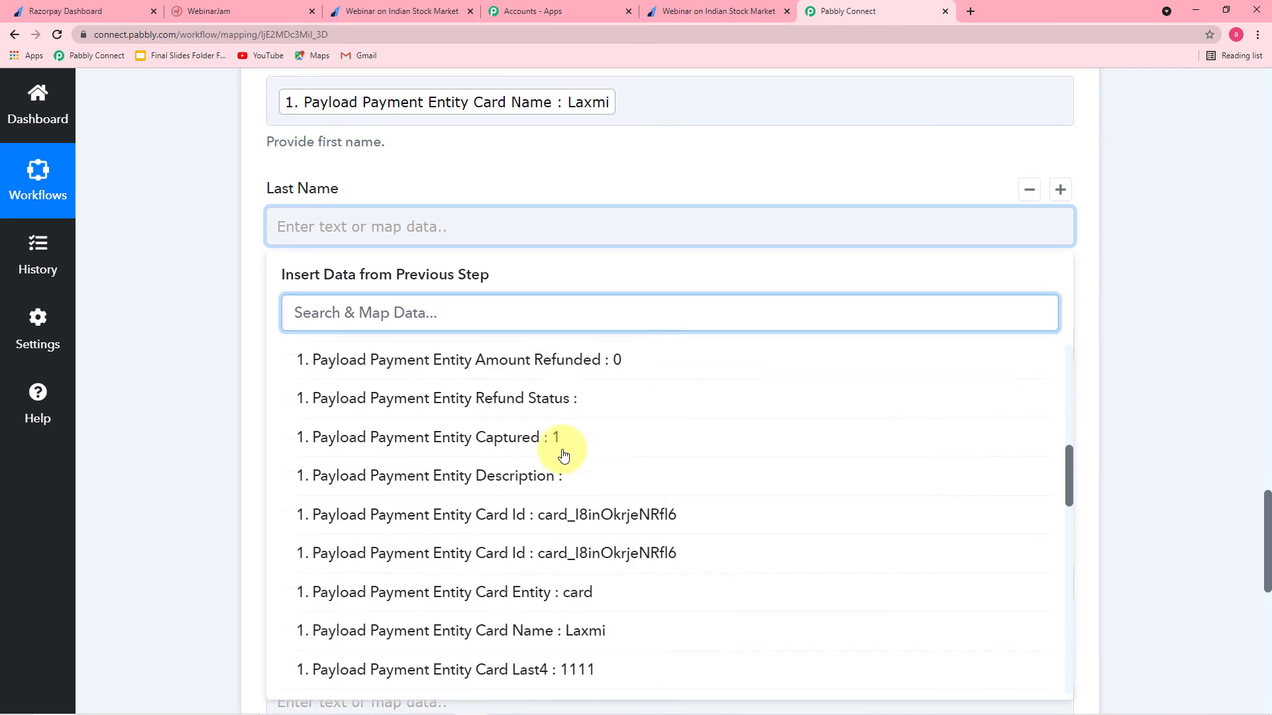
pyautogui.scroll(-6, 563, 455)
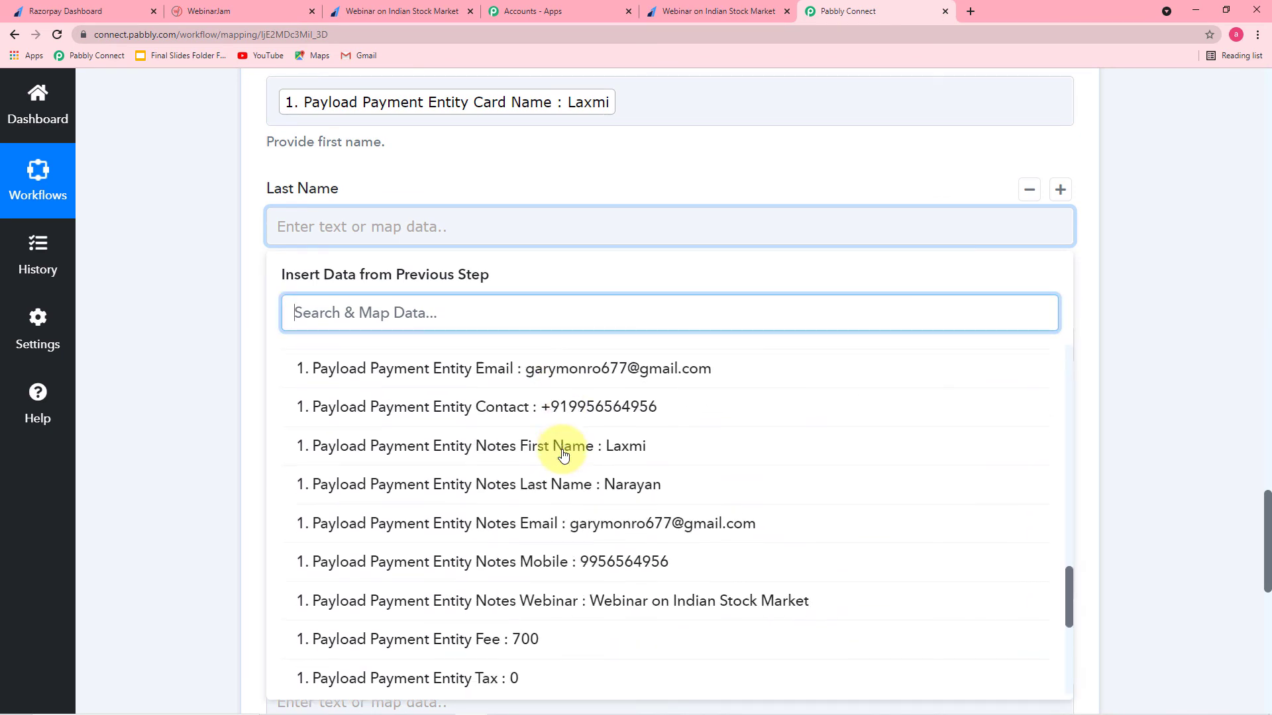
pyautogui.click(611, 488)
pyautogui.click(193, 326)
# Step: Map 'Payload Payment Entity Email' from Razorpay into the Email field
pyautogui.scroll(-2, 193, 325)
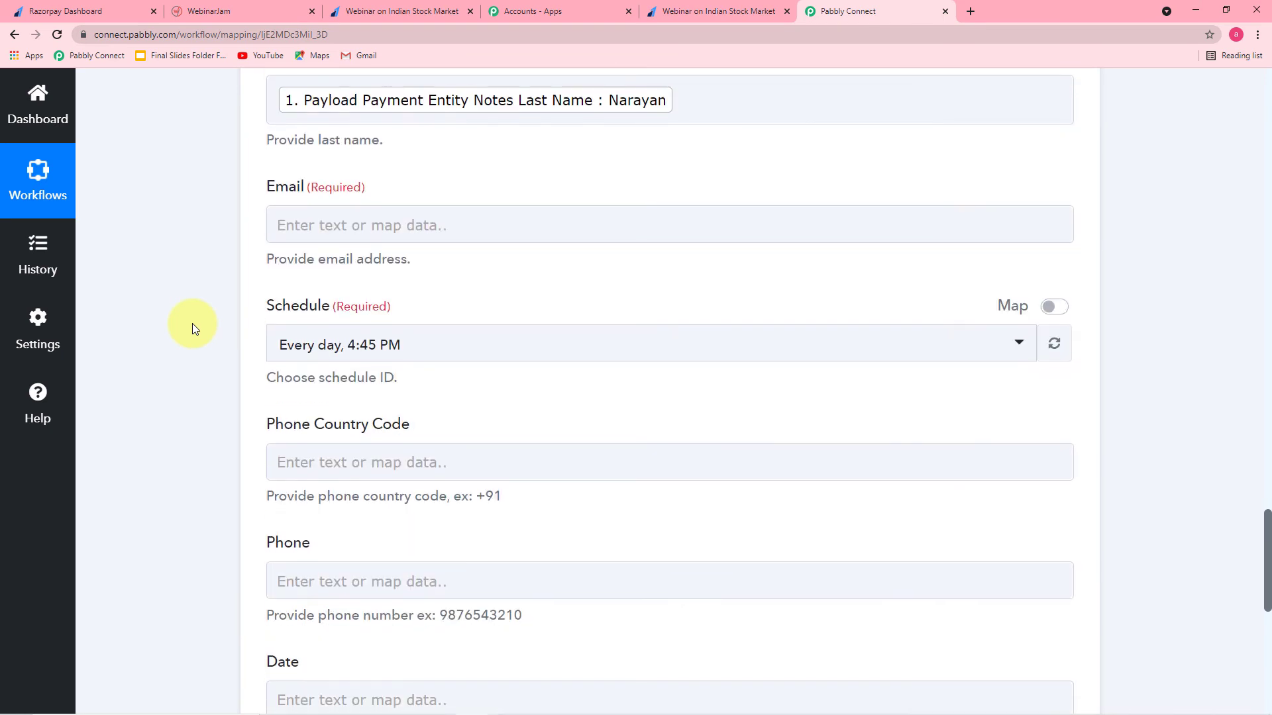
pyautogui.click(466, 220)
pyautogui.click(468, 388)
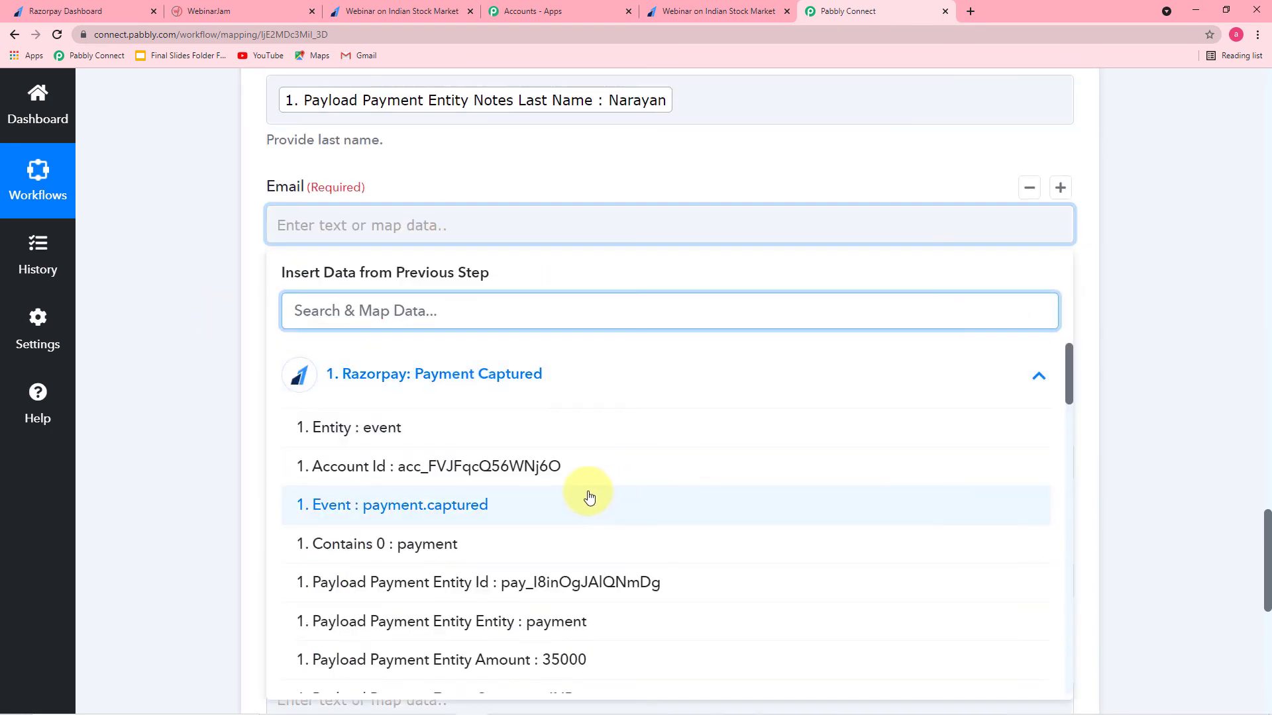
pyautogui.scroll(-1, 600, 507)
pyautogui.scroll(-10, 600, 507)
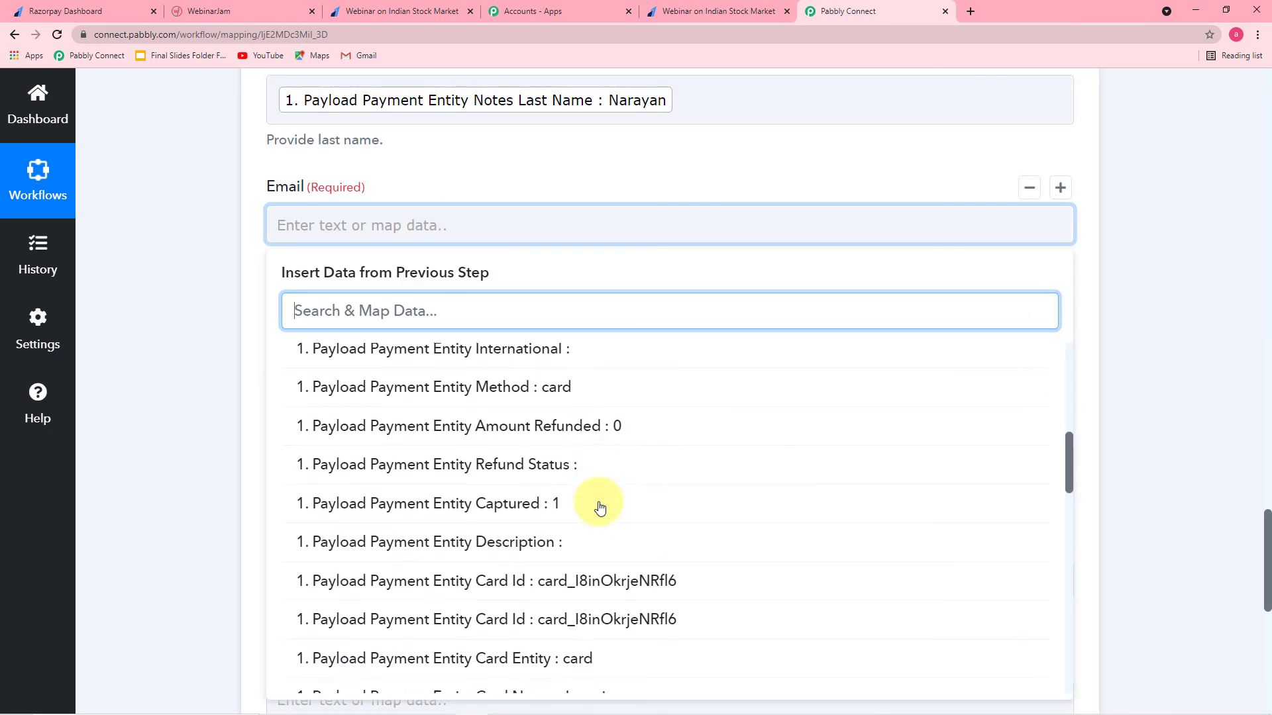
pyautogui.scroll(-6, 600, 507)
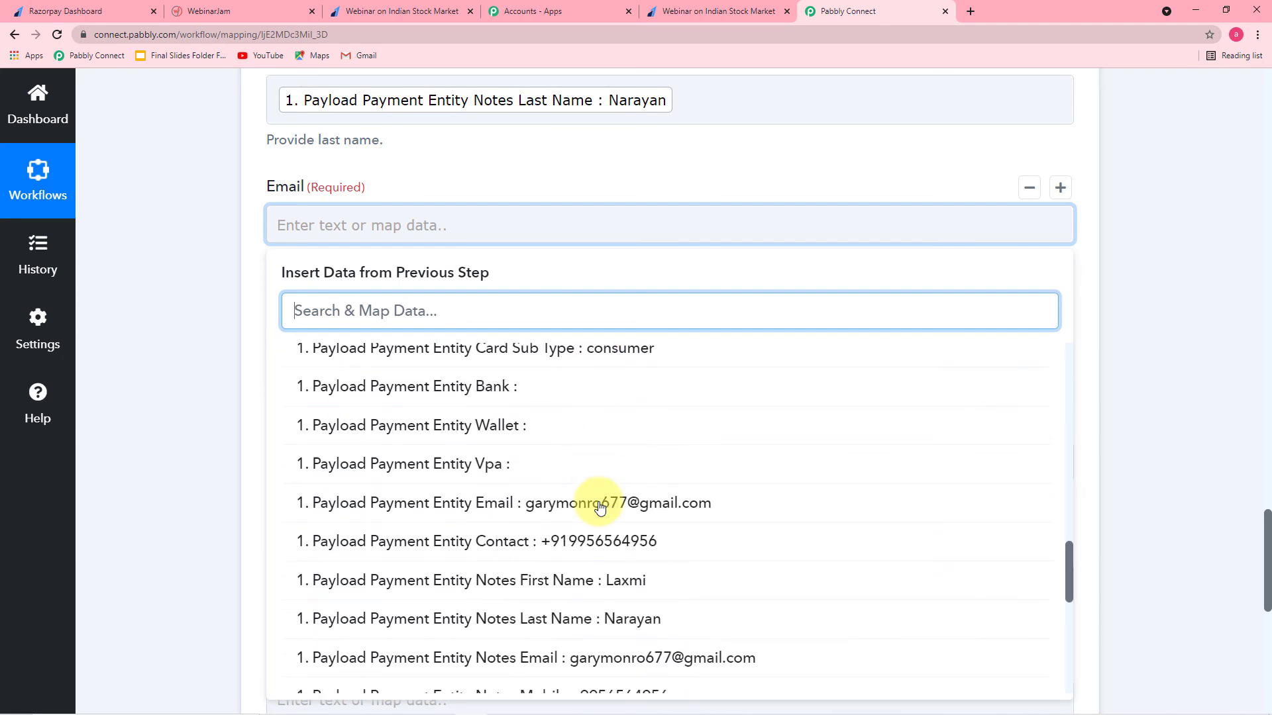
pyautogui.click(598, 501)
pyautogui.click(208, 370)
pyautogui.scroll(-2, 208, 369)
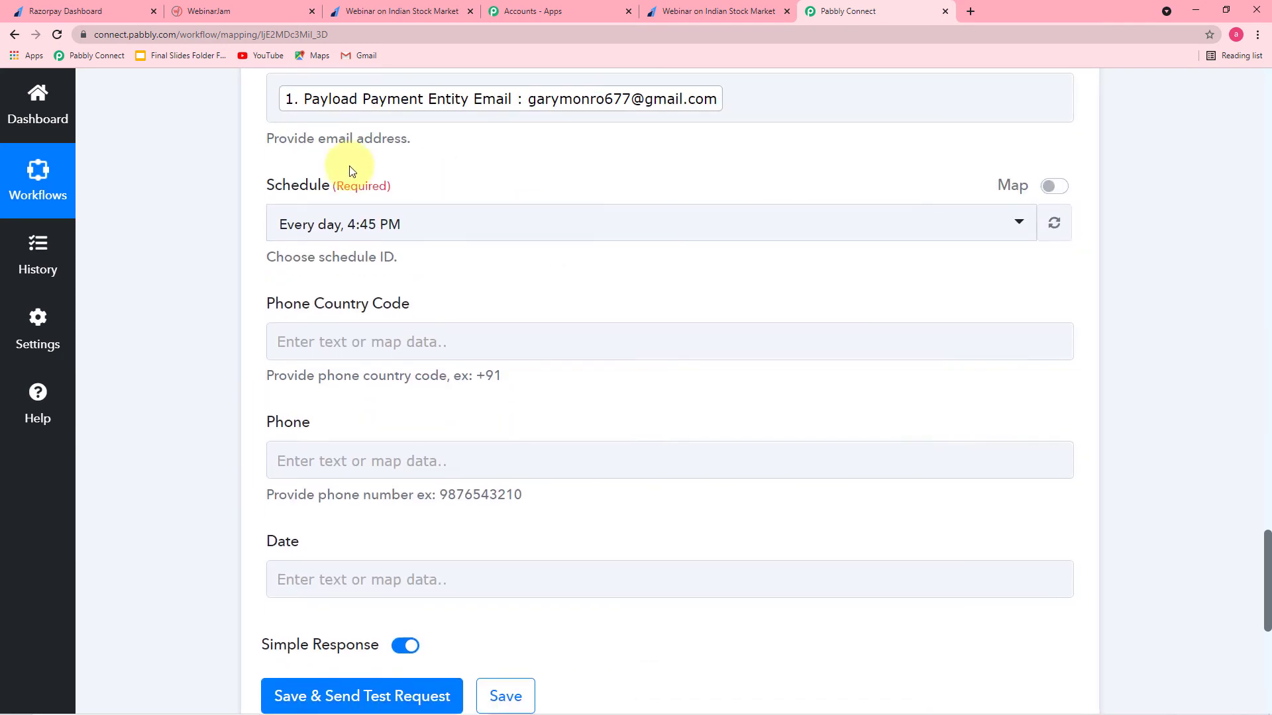
# Step: Choose the 'Every day, 4:45 PM' schedule for the EverWebinar registration
pyautogui.click(536, 230)
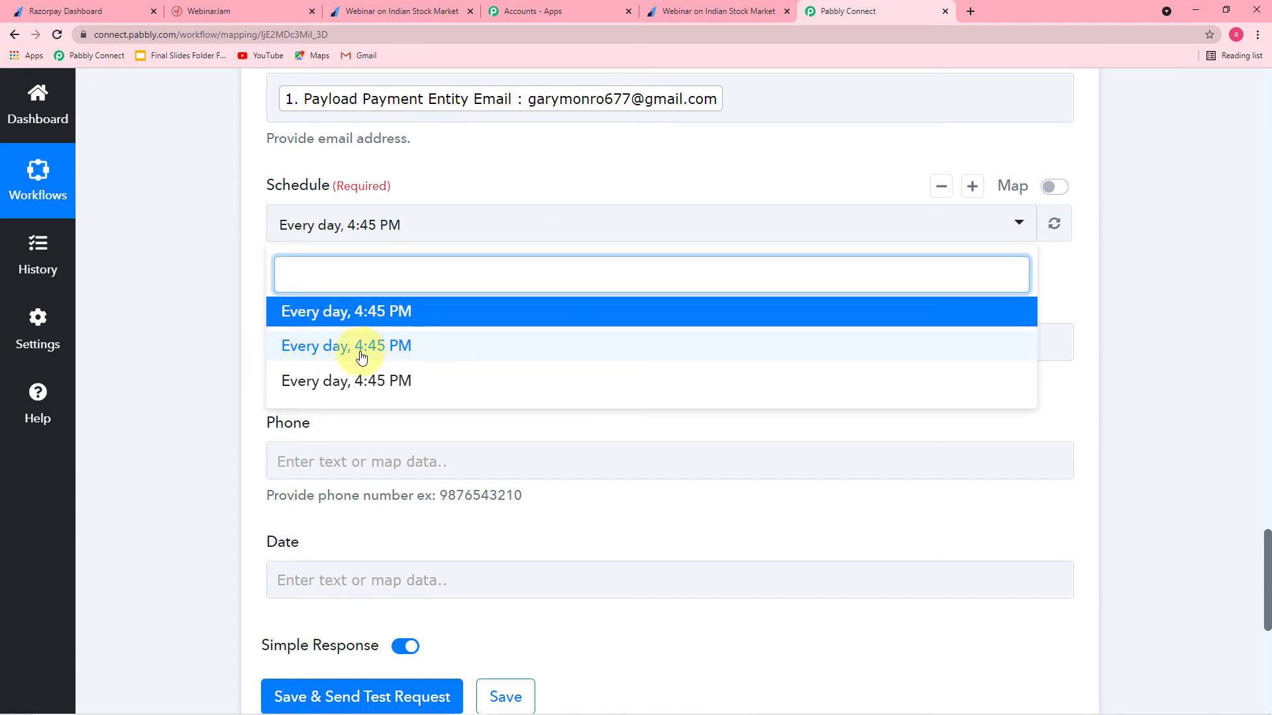
pyautogui.click(428, 356)
pyautogui.scroll(-2, 213, 286)
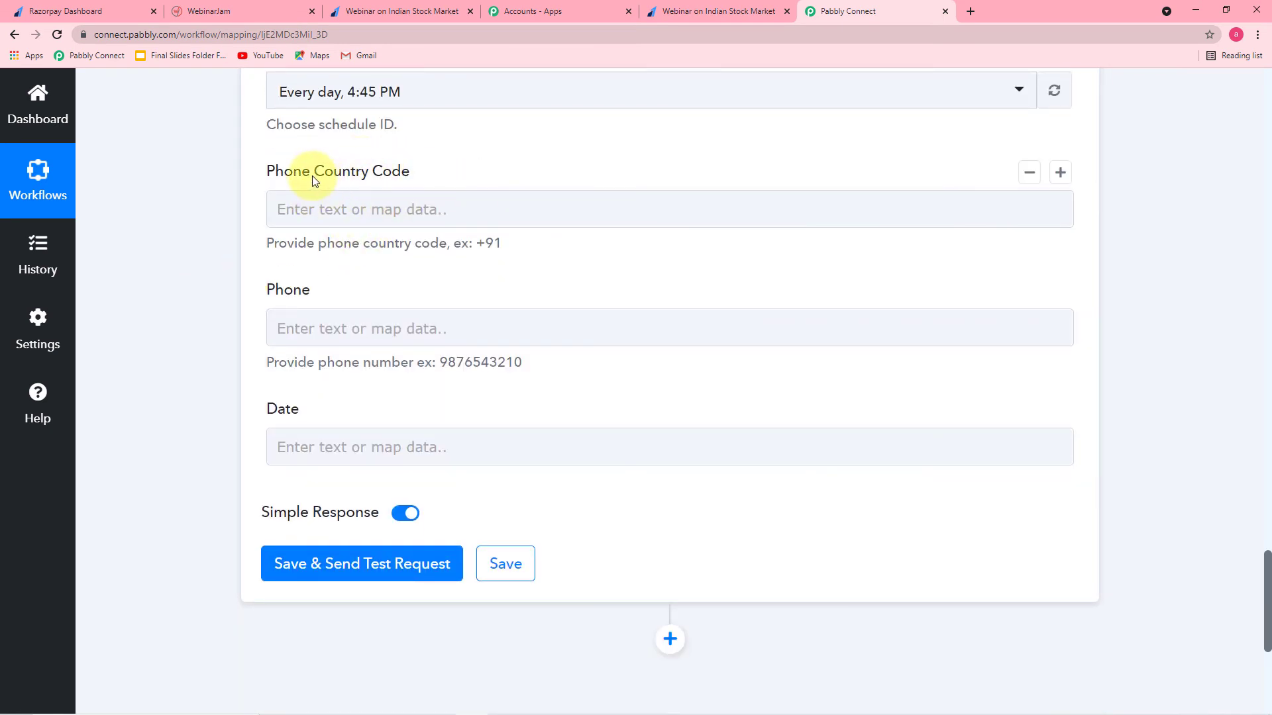
pyautogui.click(340, 218)
pyautogui.scroll(1, 194, 398)
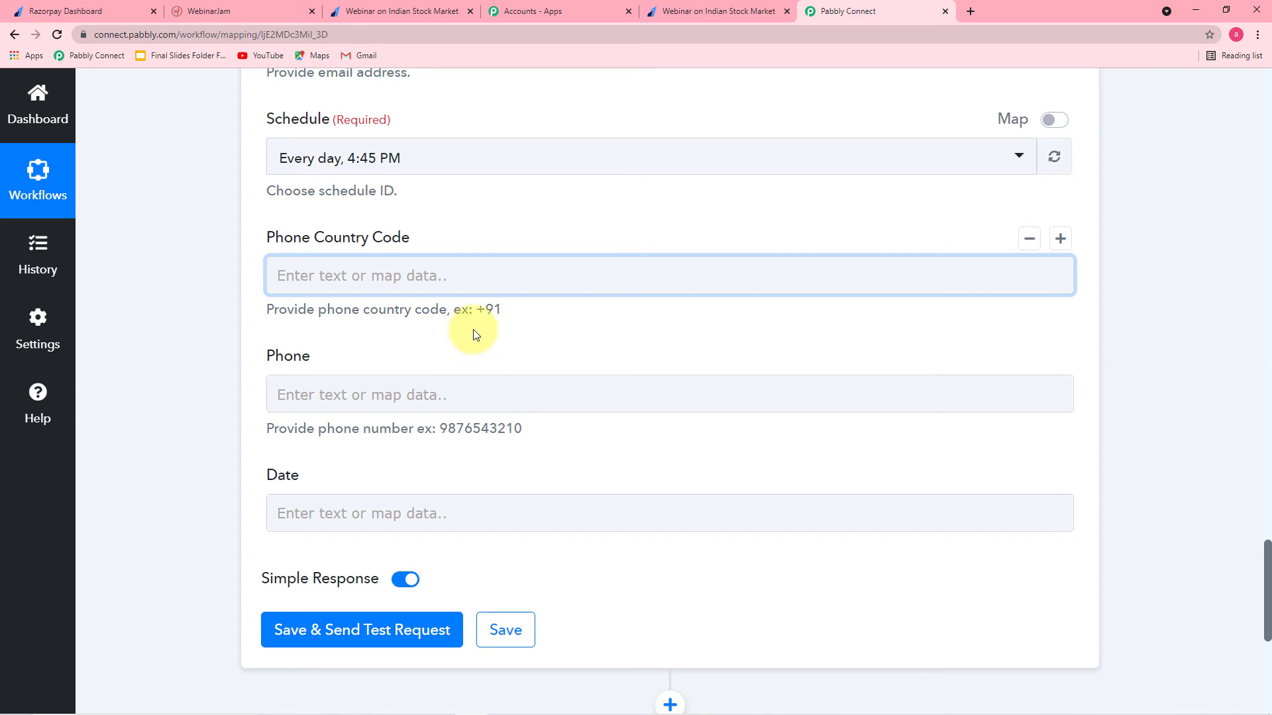
# Step: Enter +91 as the Phone Country Code
pyautogui.click(428, 277)
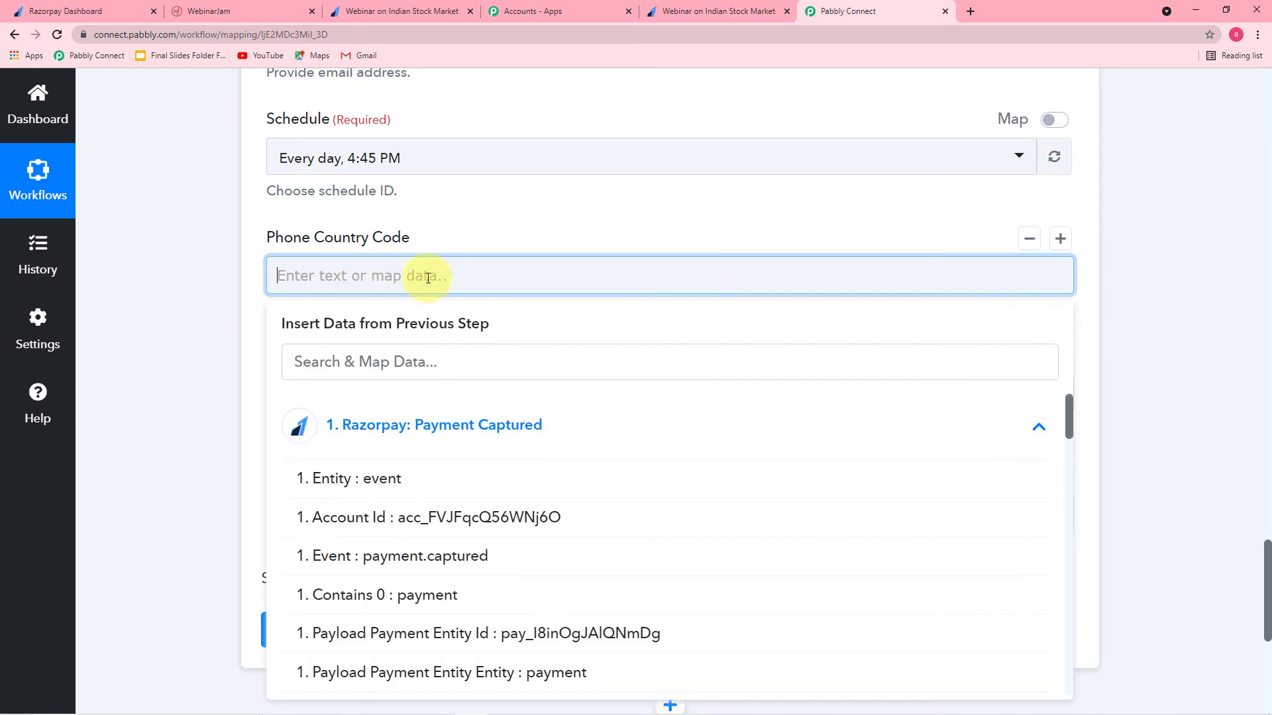
pyautogui.write('+91')
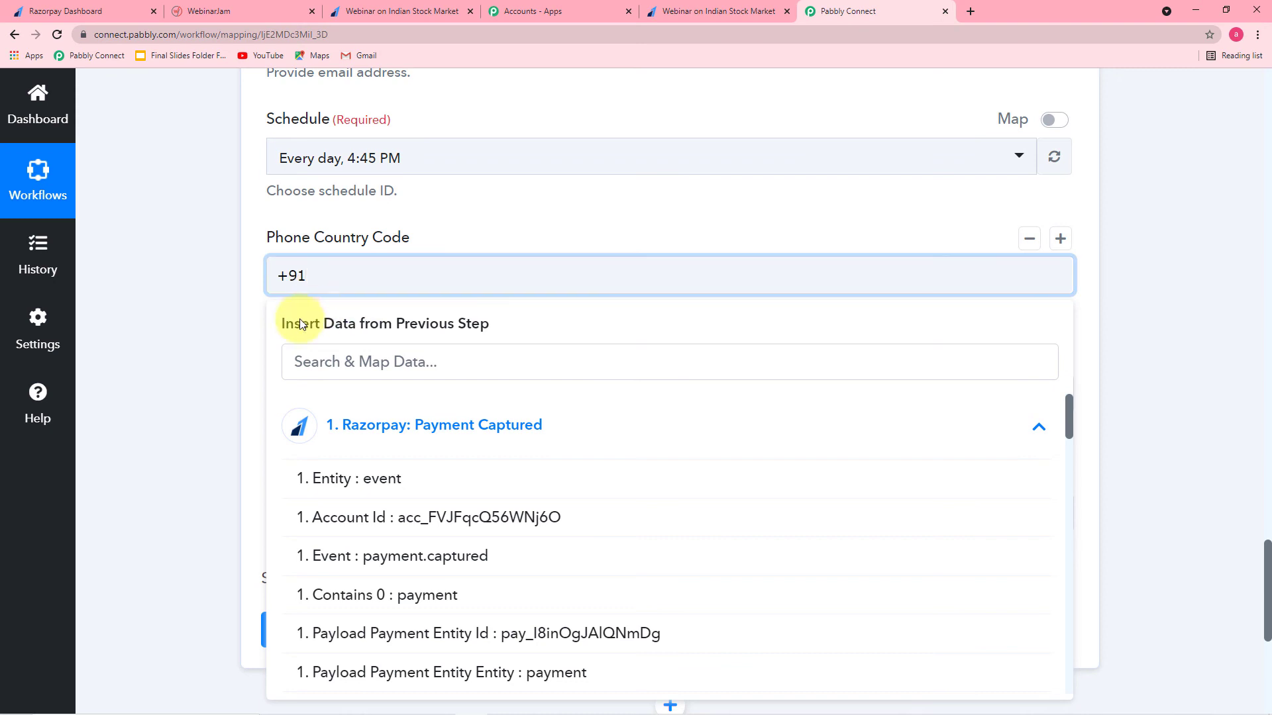
pyautogui.click(256, 325)
# Step: Map 'Payload Payment Entity Contact' from Razorpay: Payment Captured into the Phone field
pyautogui.click(295, 392)
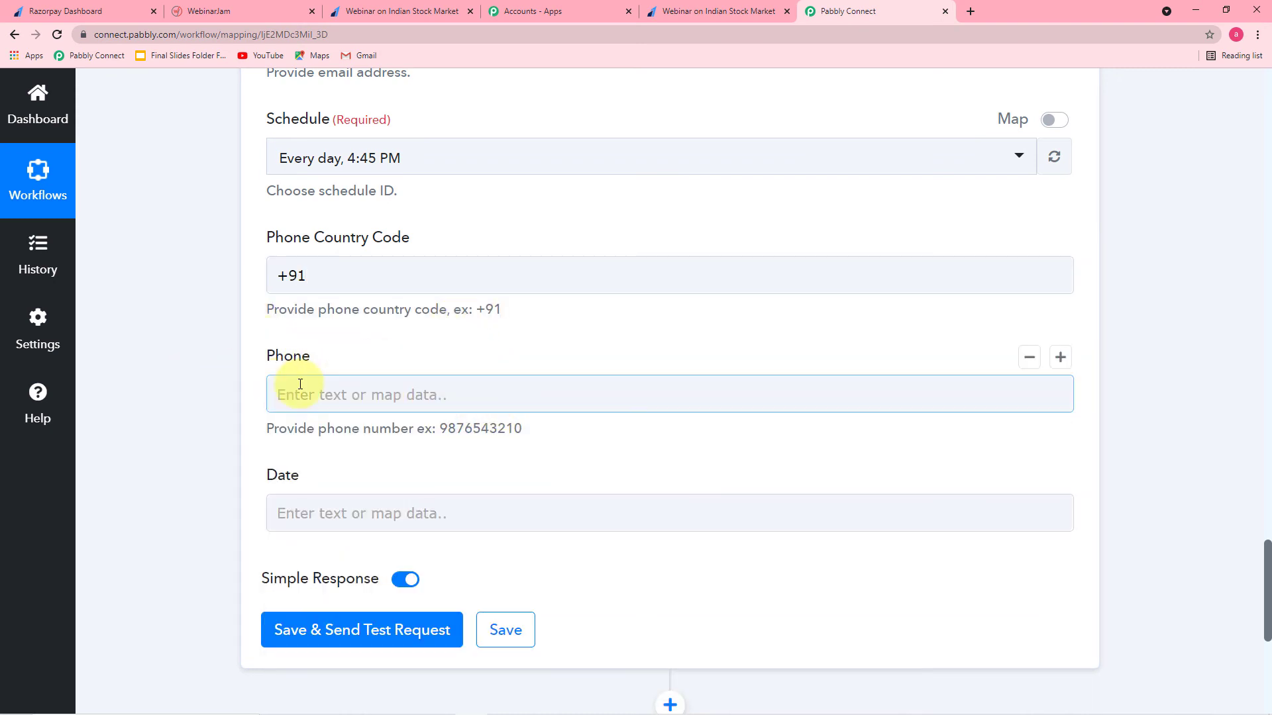
pyautogui.scroll(-1, 332, 411)
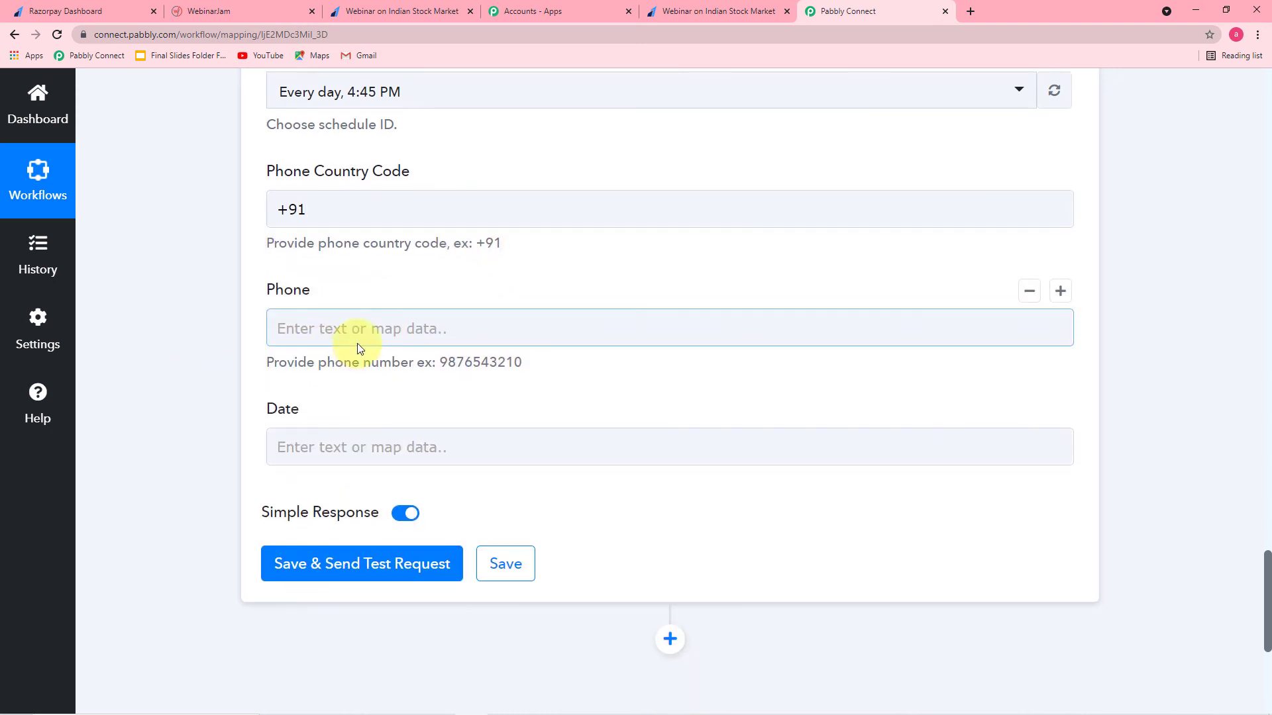
pyautogui.click(389, 325)
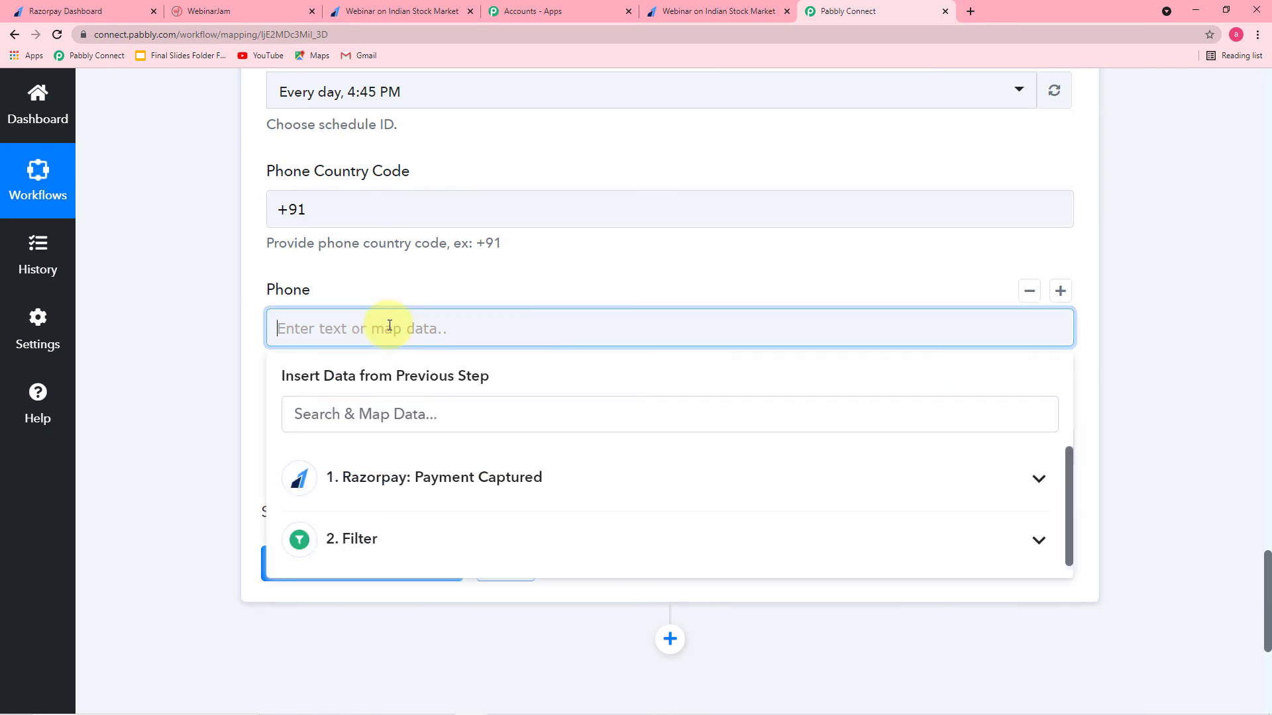
pyautogui.scroll(-3, 397, 351)
pyautogui.click(527, 284)
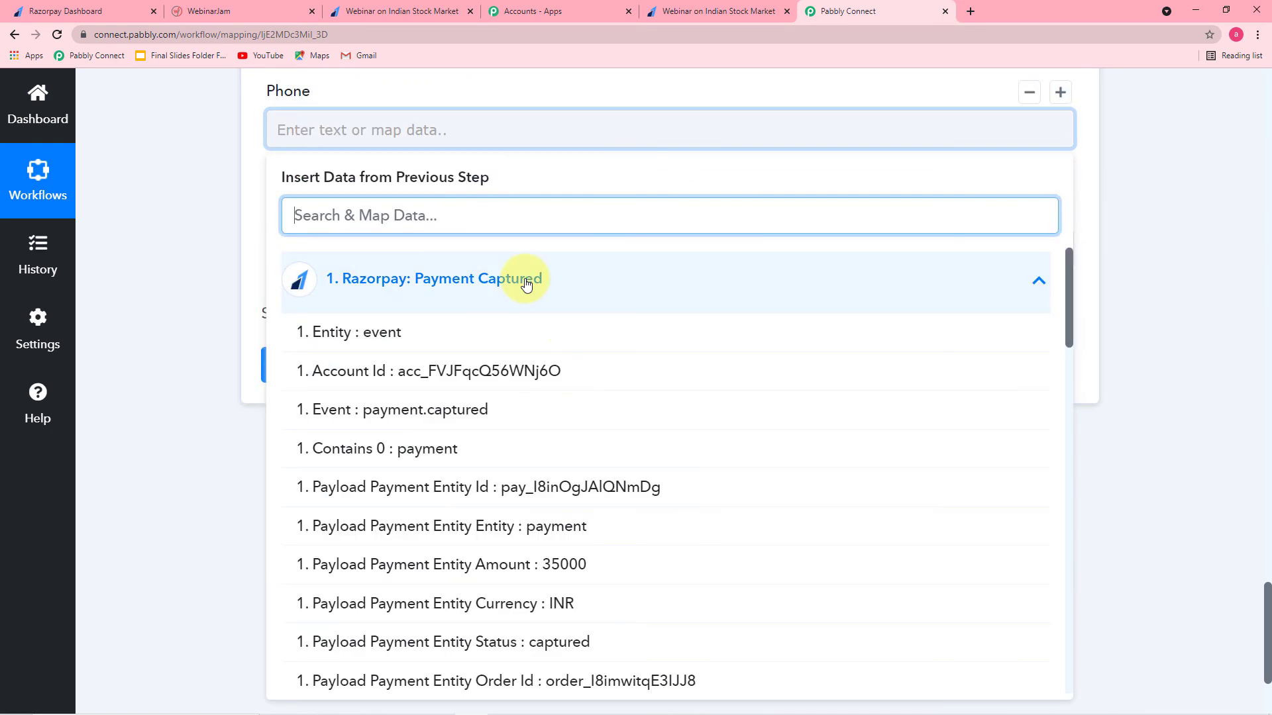
pyautogui.scroll(-6, 529, 348)
pyautogui.scroll(-9, 526, 351)
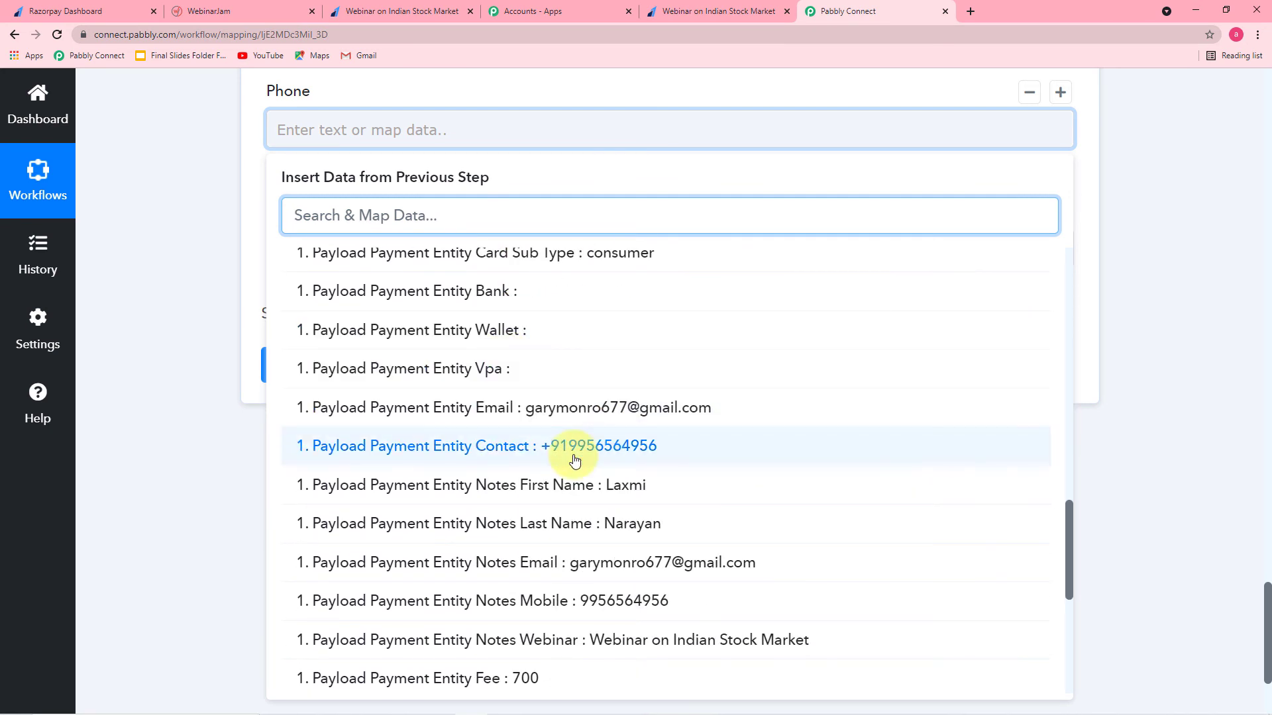
pyautogui.click(575, 457)
pyautogui.click(175, 341)
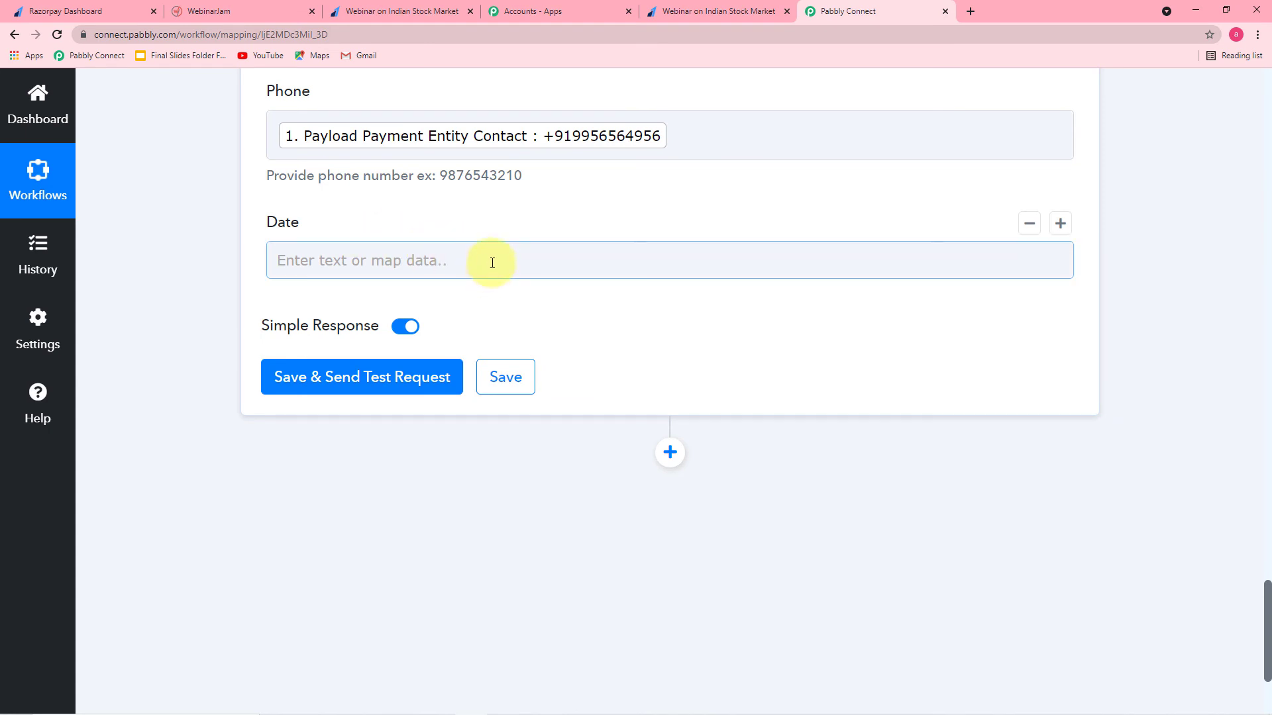
pyautogui.scroll(-1, 262, 273)
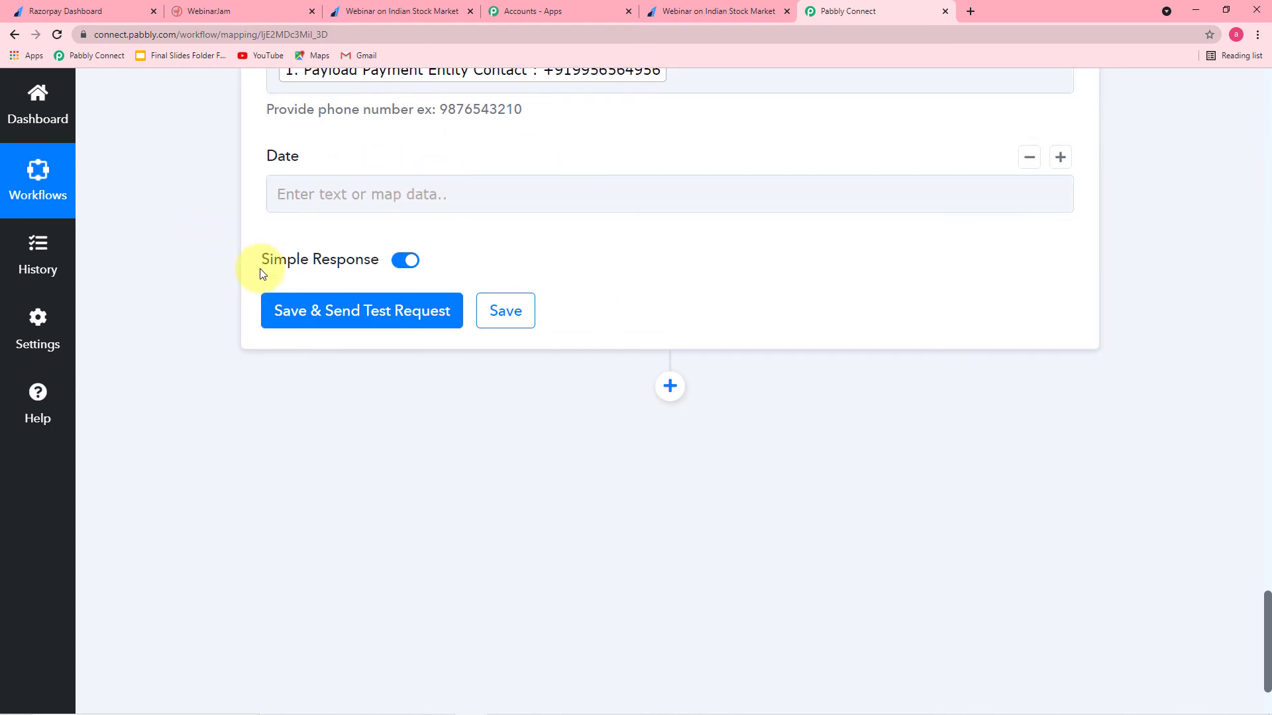
pyautogui.scroll(6, 261, 273)
pyautogui.scroll(2, 384, 288)
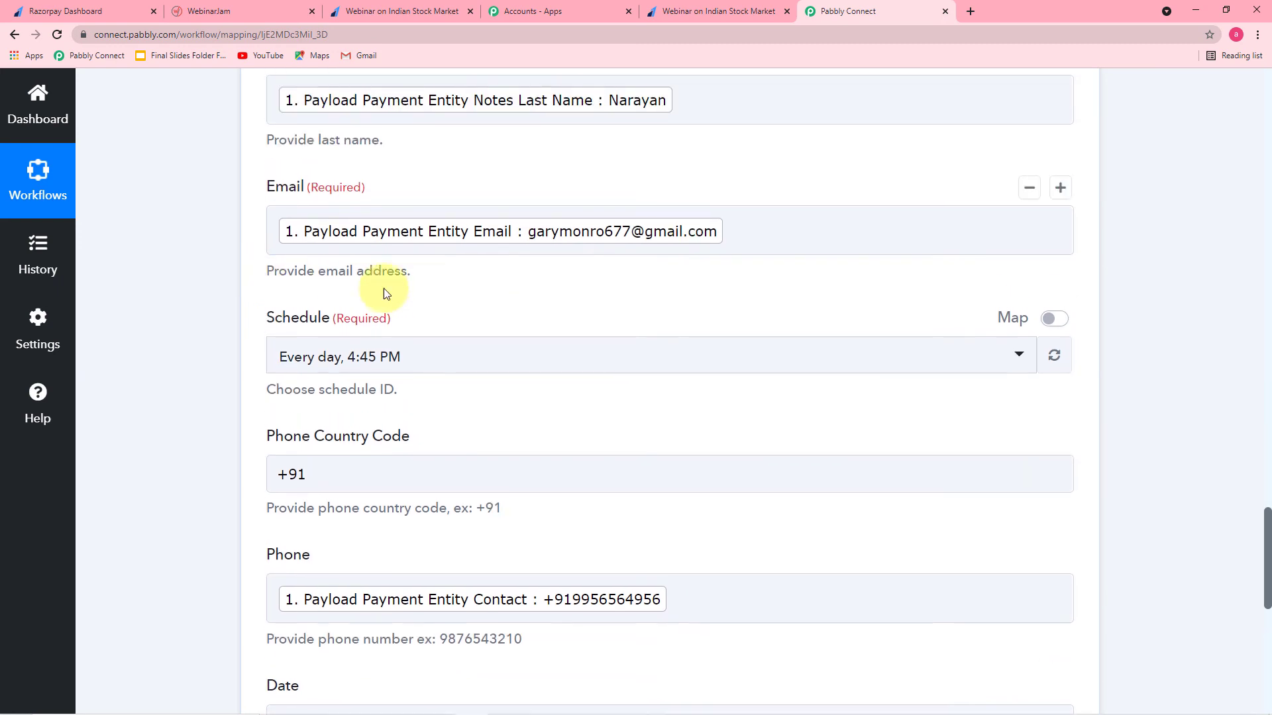
pyautogui.scroll(2, 237, 268)
pyautogui.scroll(5, 298, 252)
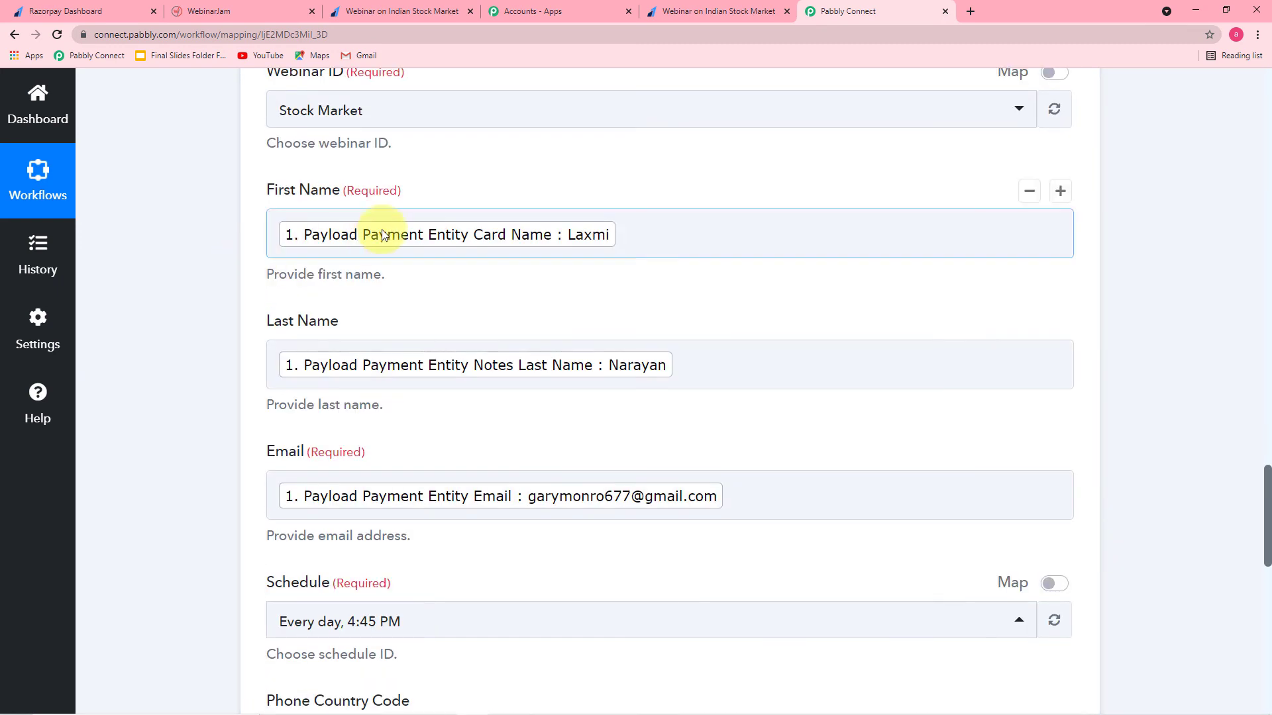
pyautogui.scroll(-8, 386, 333)
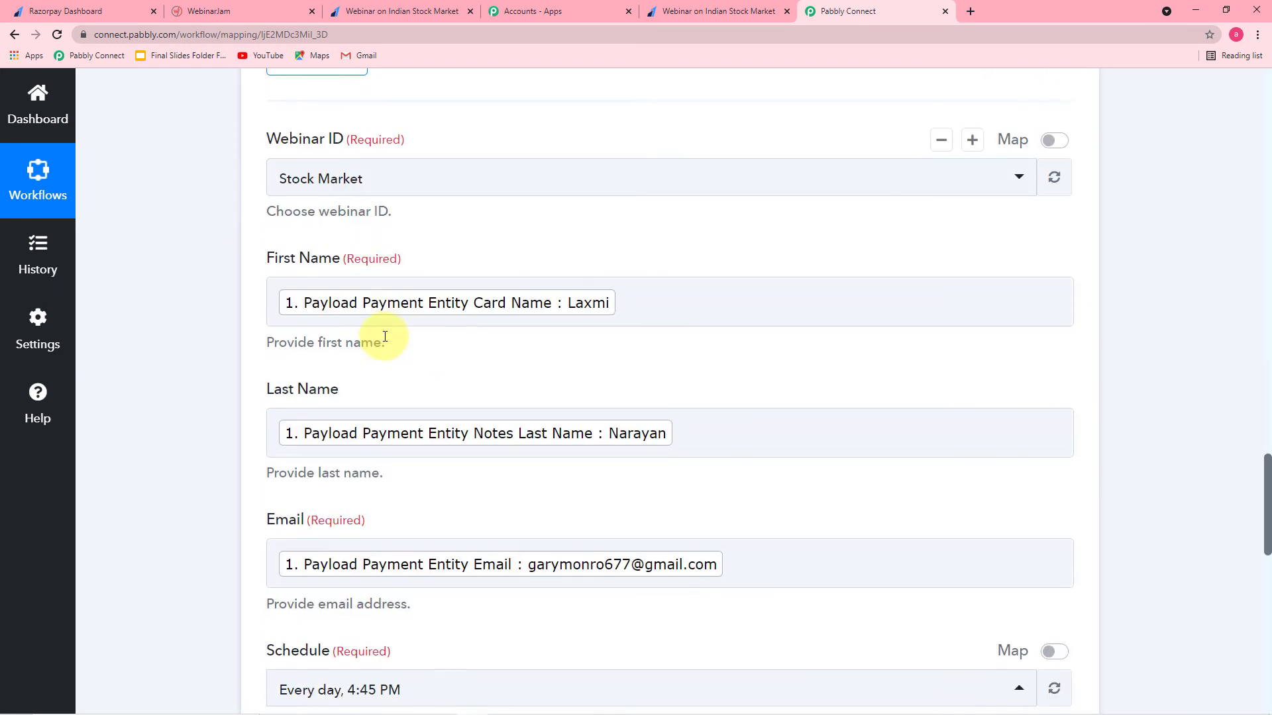
pyautogui.scroll(-3, 216, 341)
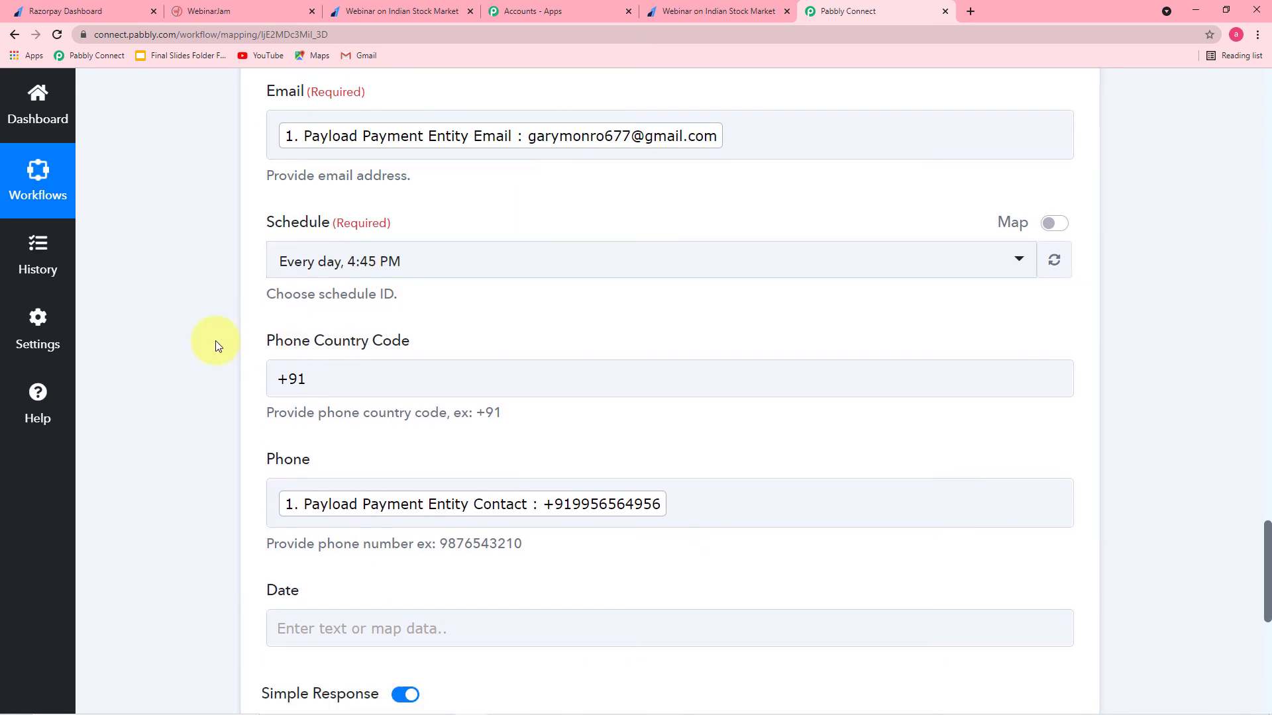
pyautogui.scroll(-2, 216, 340)
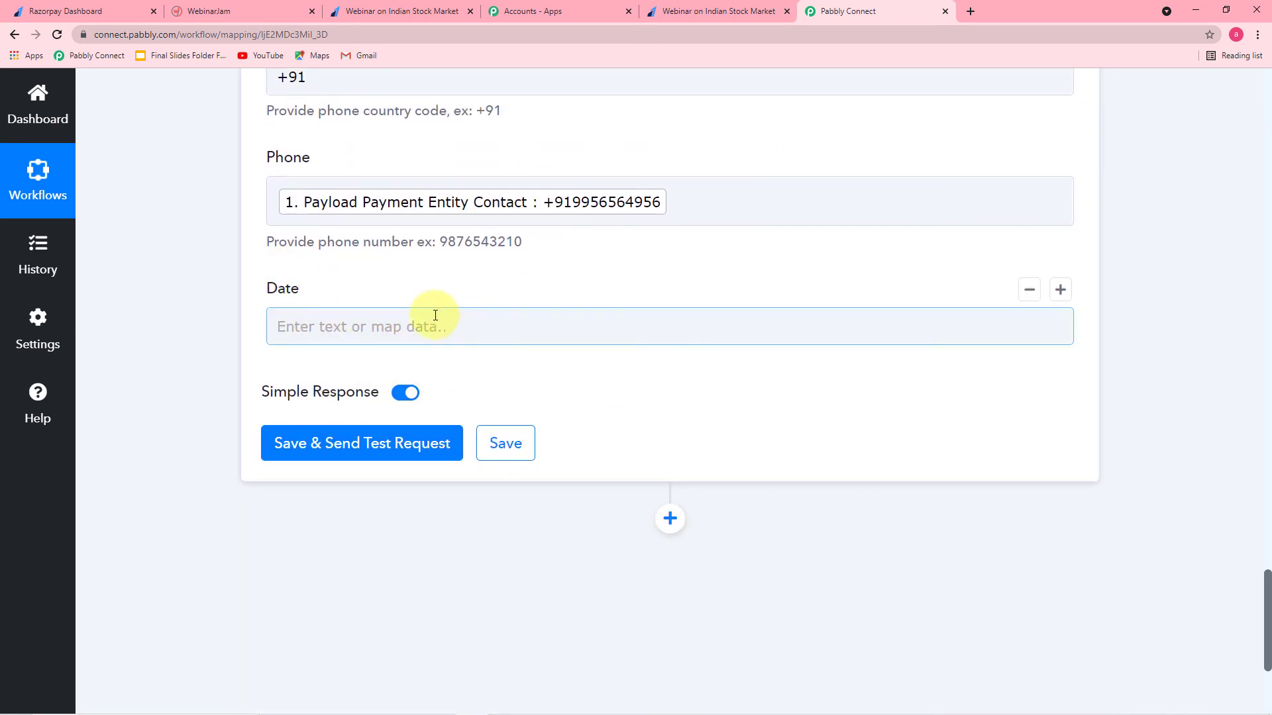
pyautogui.click(342, 451)
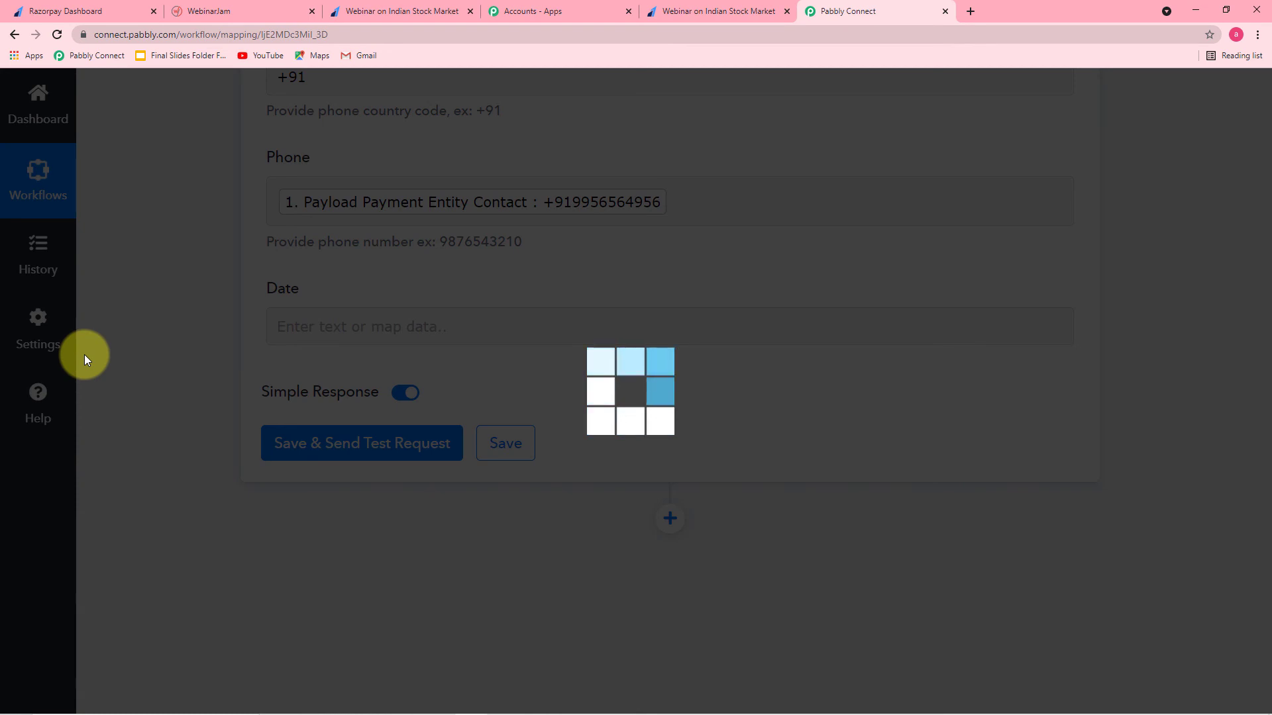
pyautogui.scroll(-1, 140, 398)
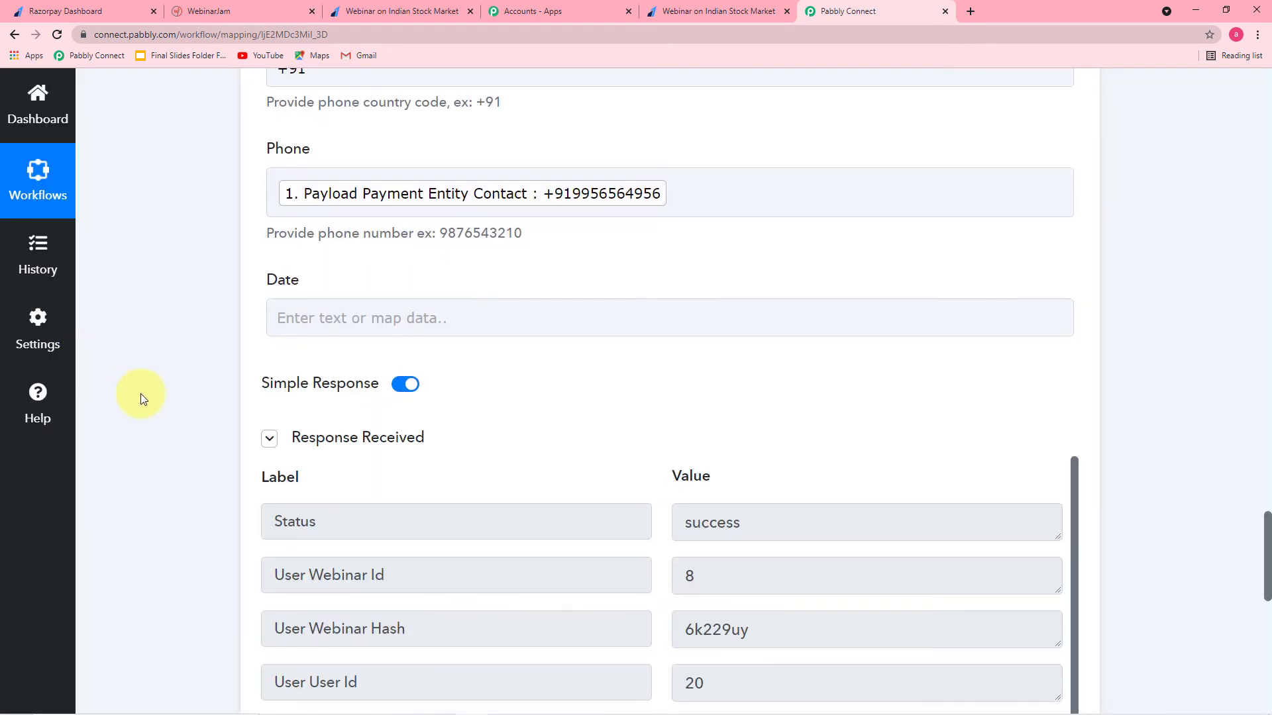
pyautogui.scroll(-4, 140, 394)
pyautogui.scroll(-1, 487, 377)
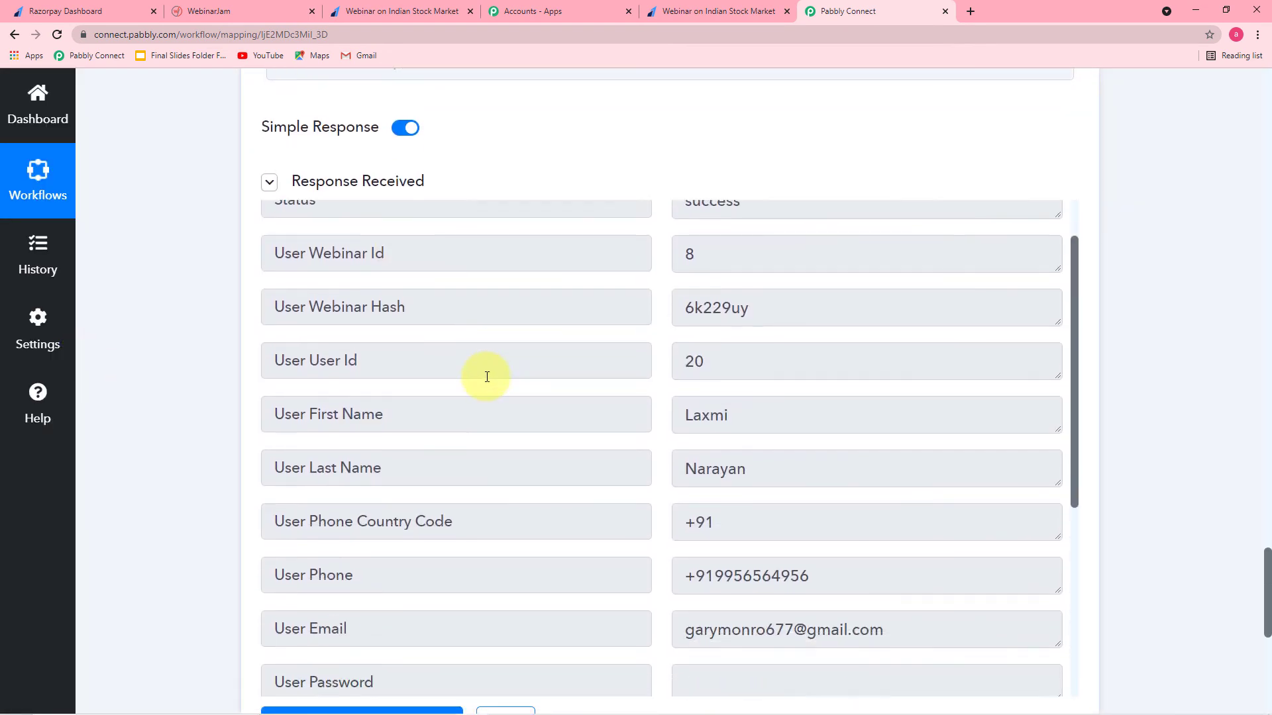
pyautogui.scroll(-1, 487, 377)
pyautogui.scroll(3, 325, 319)
pyautogui.scroll(-1, 568, 344)
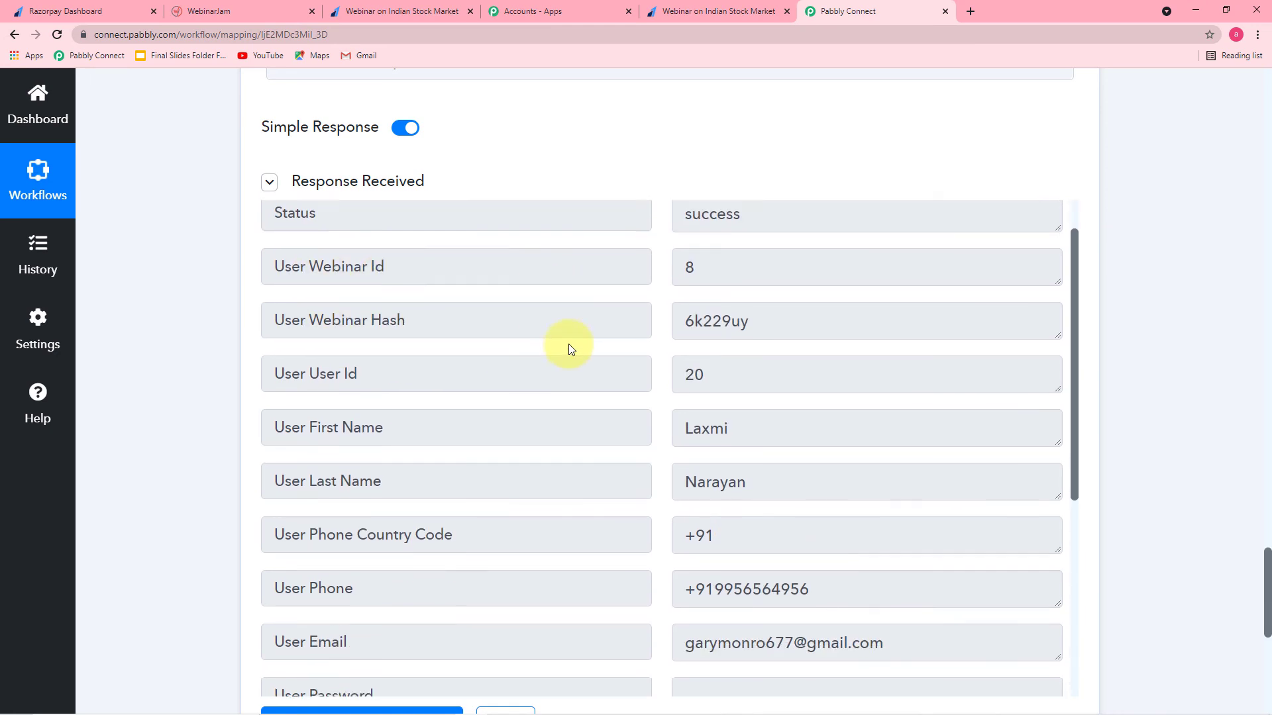
pyautogui.scroll(-5, 568, 344)
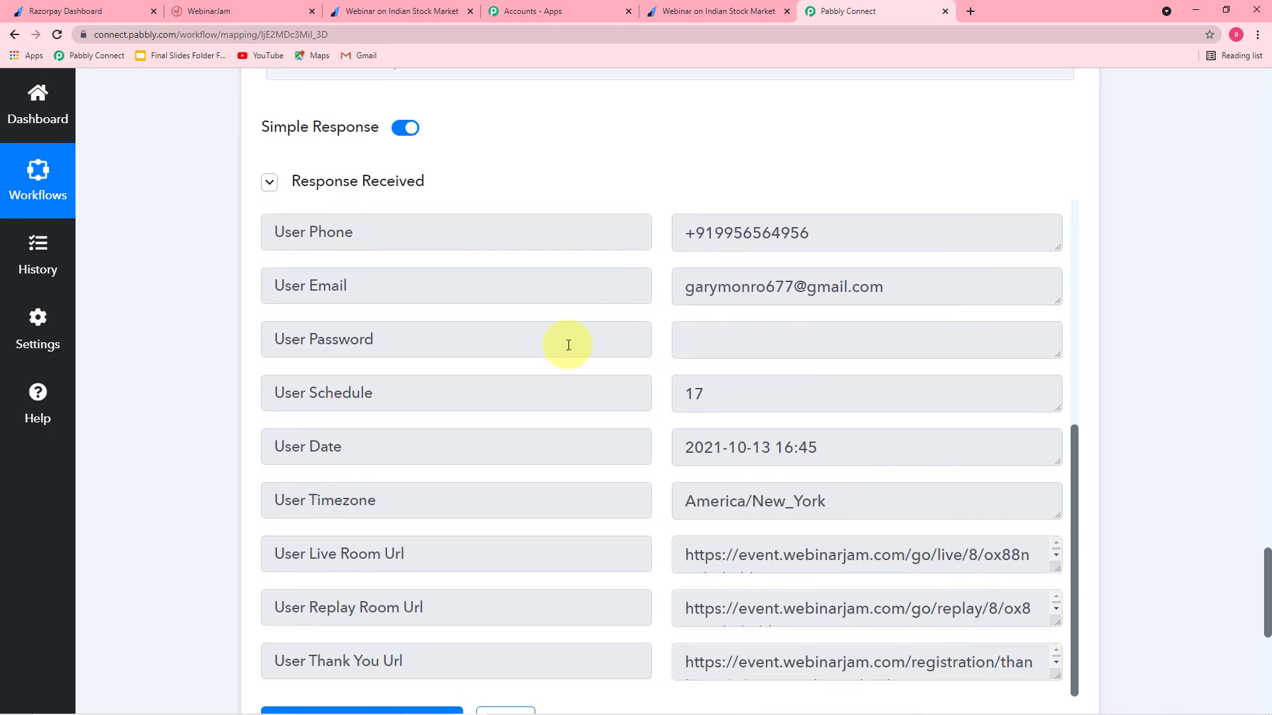
pyautogui.scroll(-3, 619, 338)
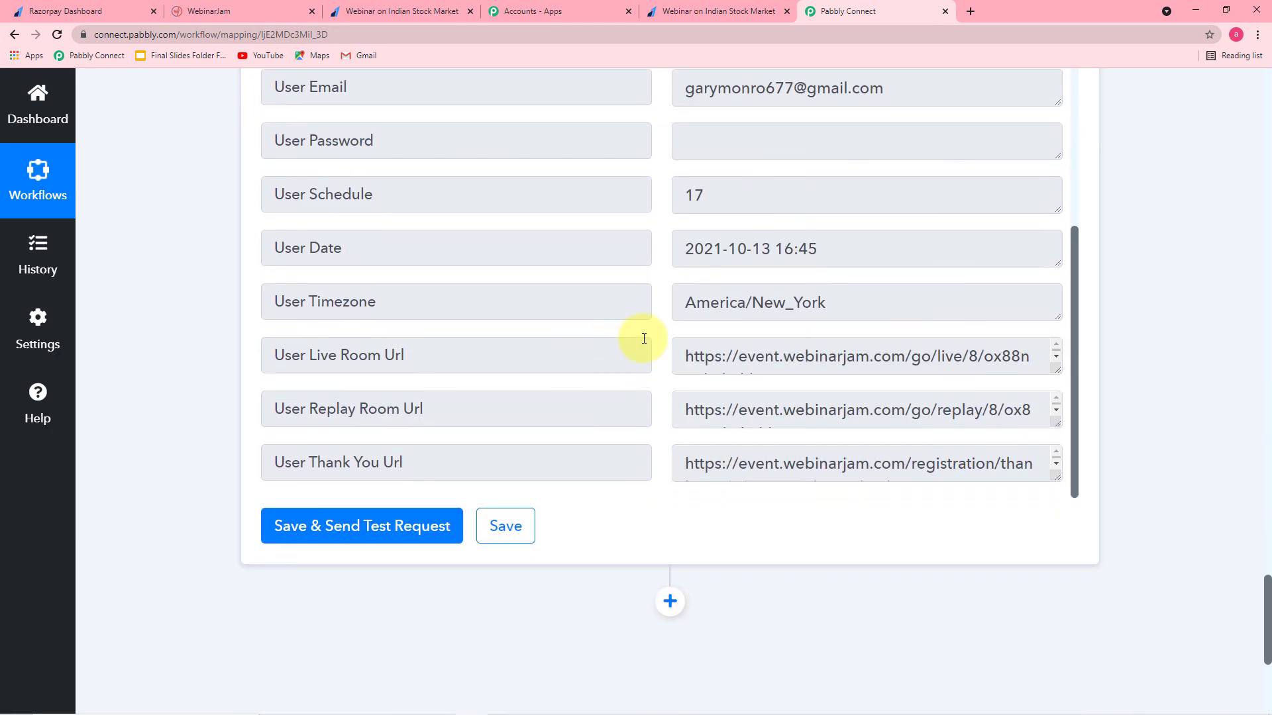
pyautogui.scroll(3, 159, 233)
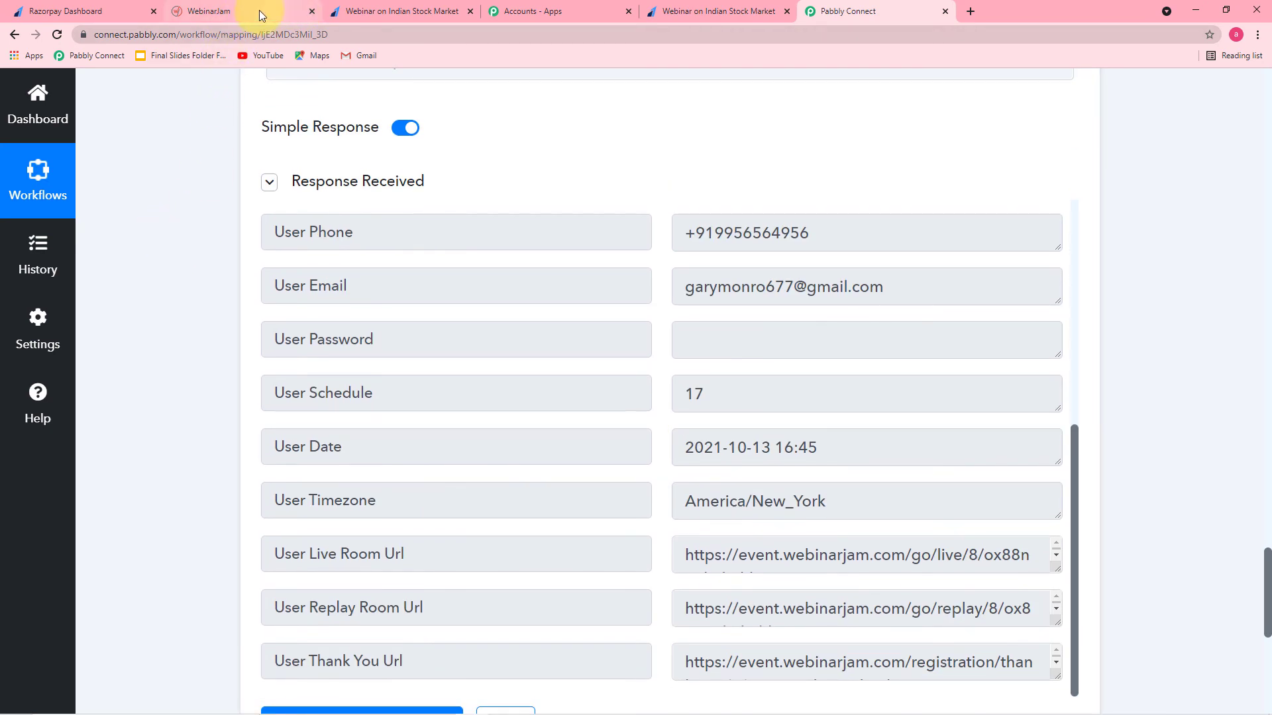
# Step: In WebinarJam, close the advanced integration details and go to My active registrants
pyautogui.click(237, 11)
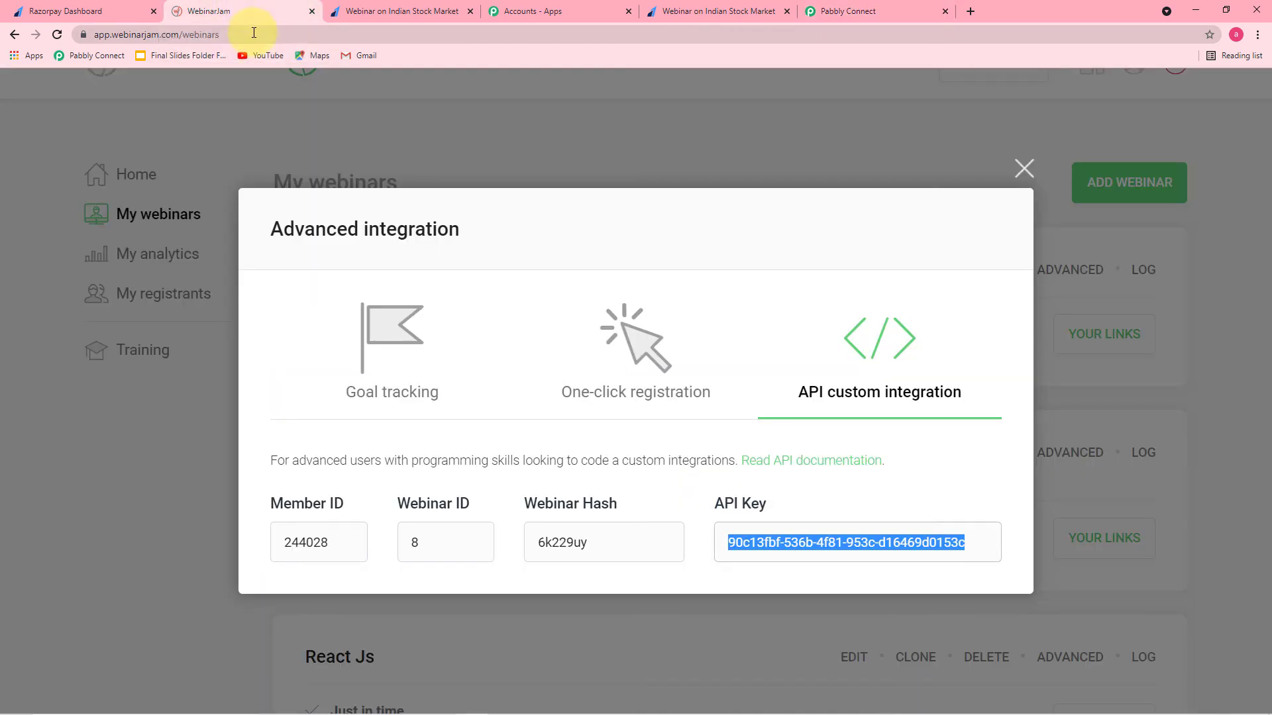
pyautogui.click(1020, 165)
pyautogui.click(143, 298)
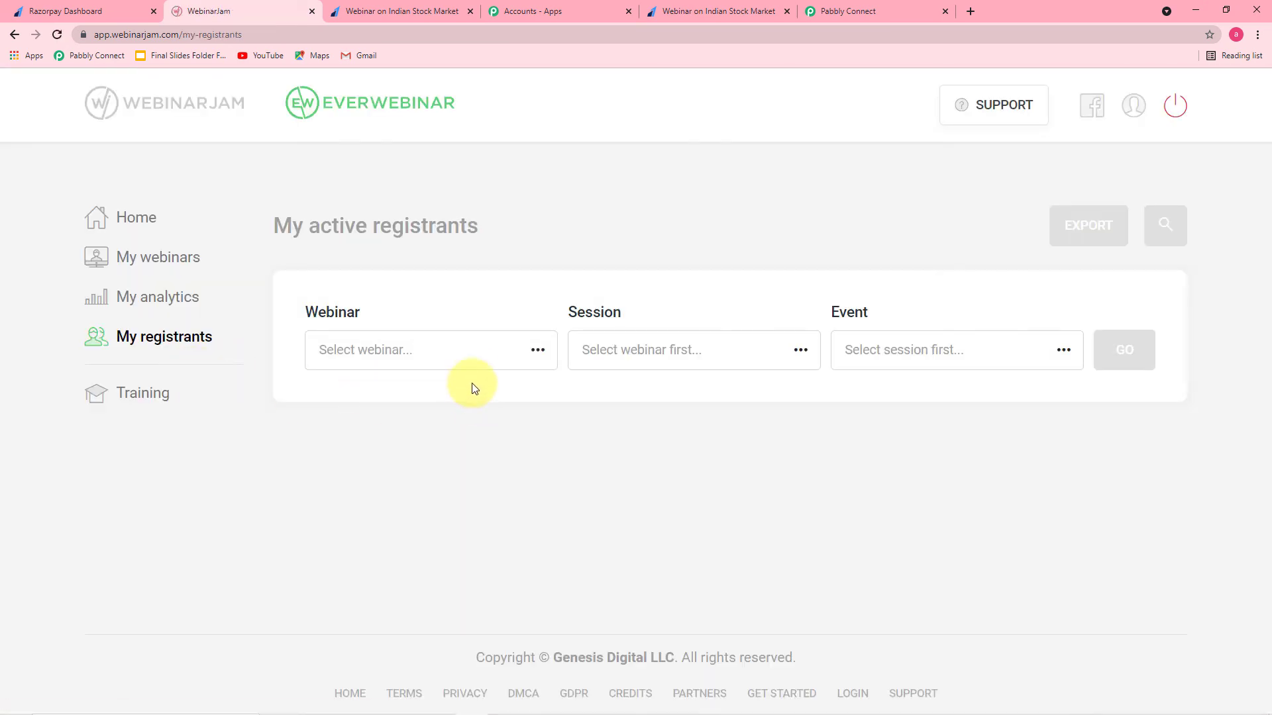
# Step: Filter registrants to the Stock Market webinar, All sessions and All time, and browse the results
pyautogui.click(494, 363)
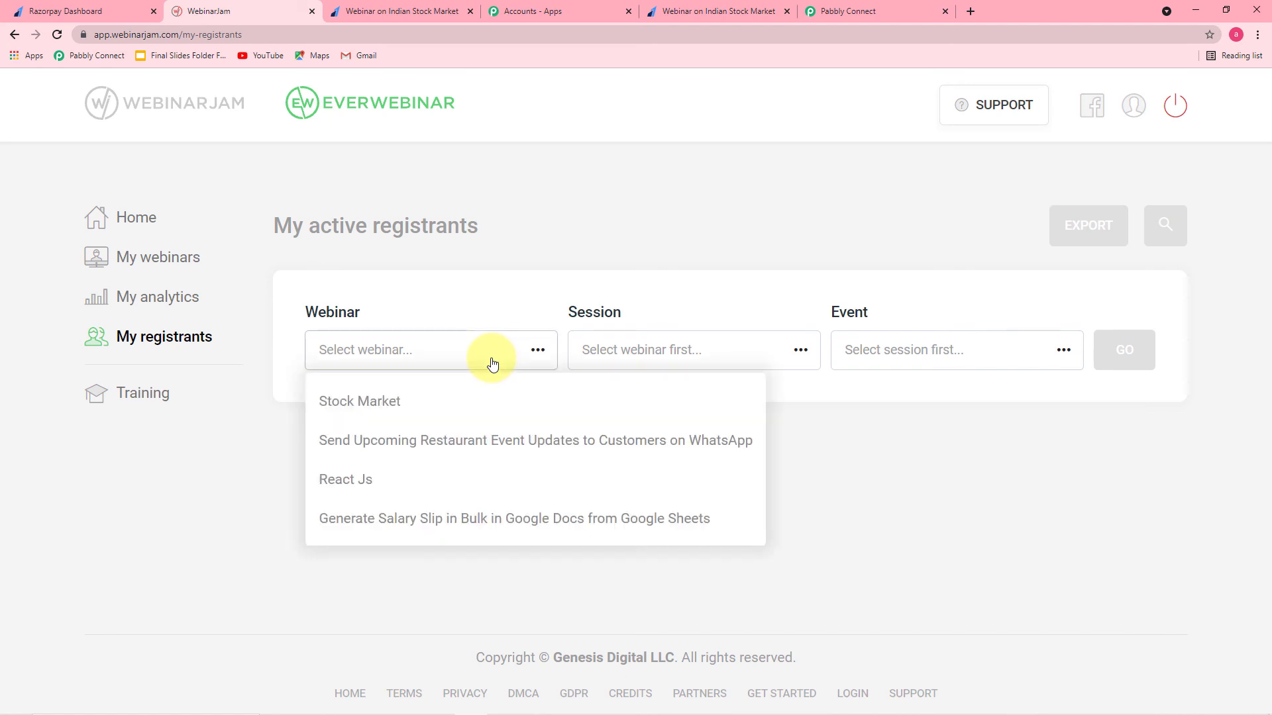
pyautogui.click(363, 406)
pyautogui.click(696, 358)
pyautogui.click(641, 400)
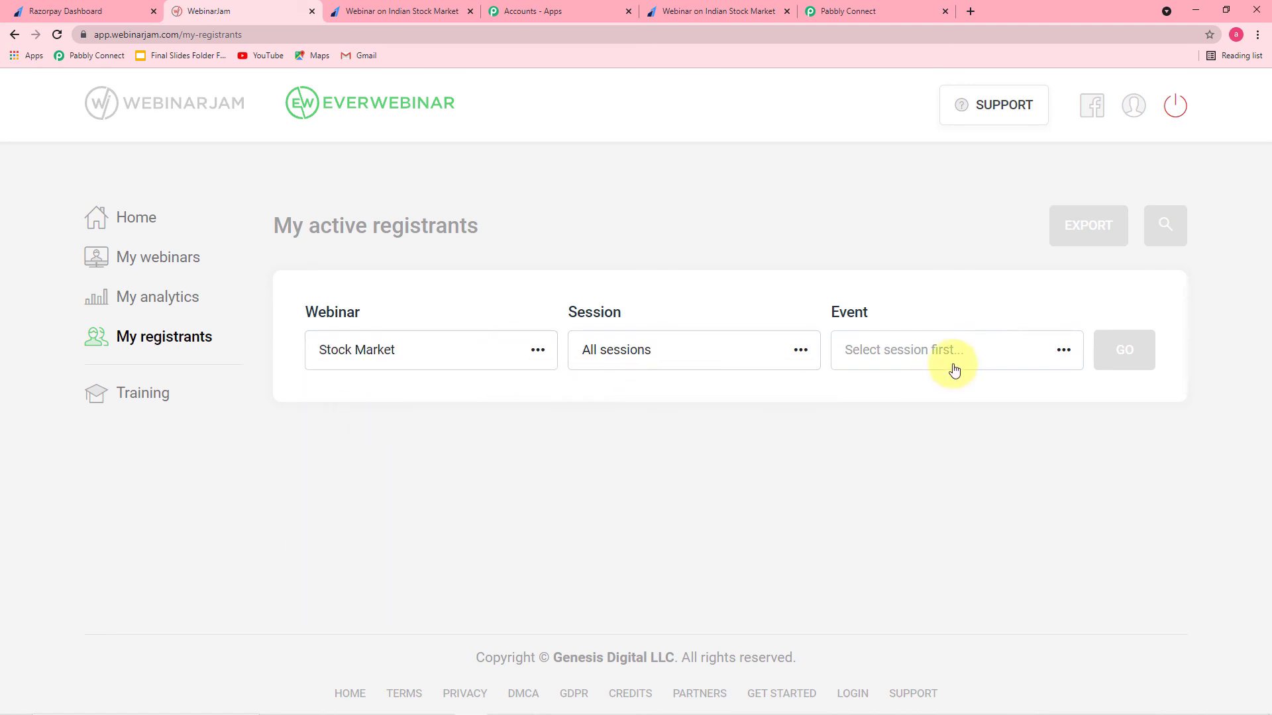
pyautogui.click(947, 366)
pyautogui.click(945, 399)
pyautogui.click(1124, 356)
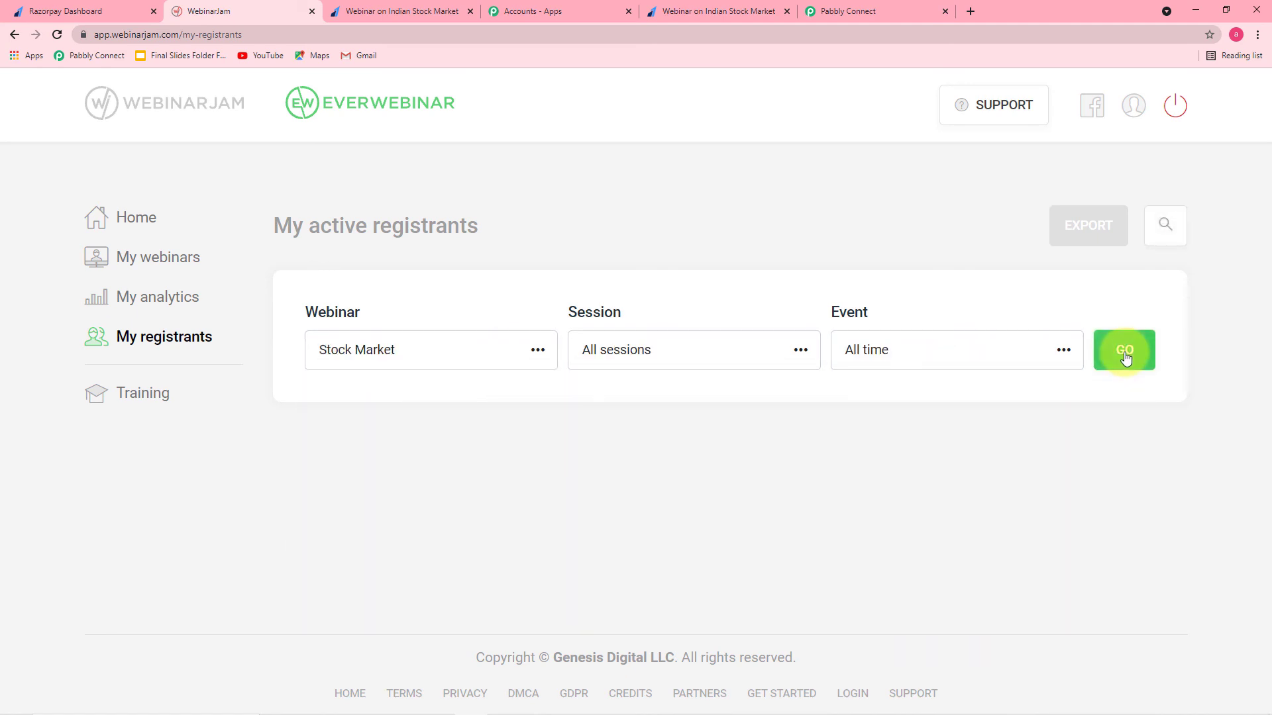
pyautogui.scroll(-4, 472, 417)
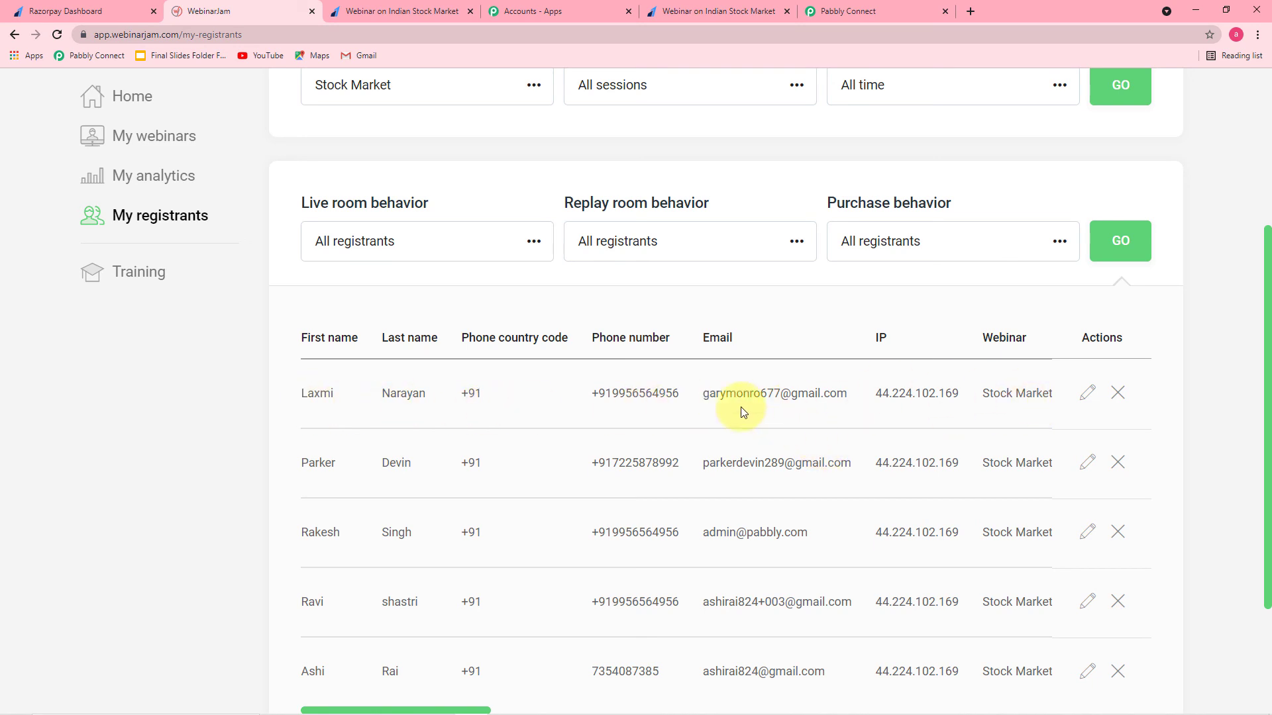
# Step: Back in Pabbly Connect, scroll up to review the Razorpay trigger step of the workflow
pyautogui.click(846, 14)
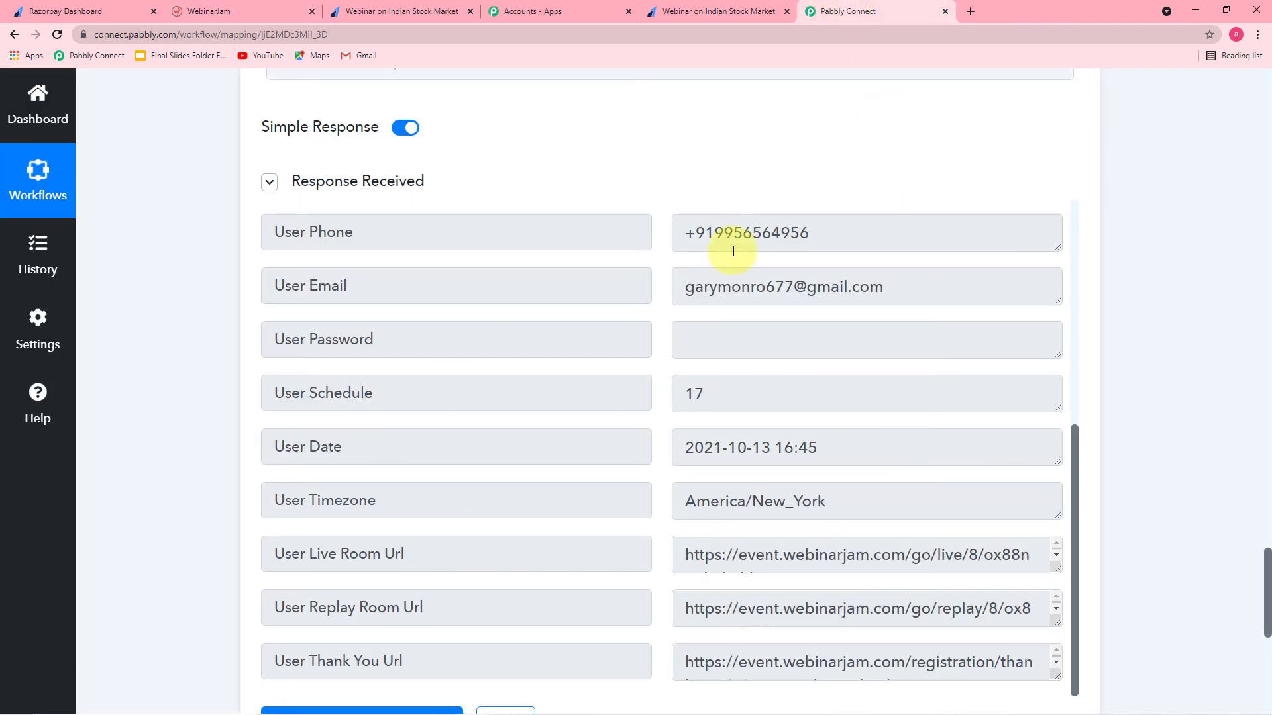
pyautogui.scroll(6, 335, 284)
pyautogui.scroll(15, 269, 269)
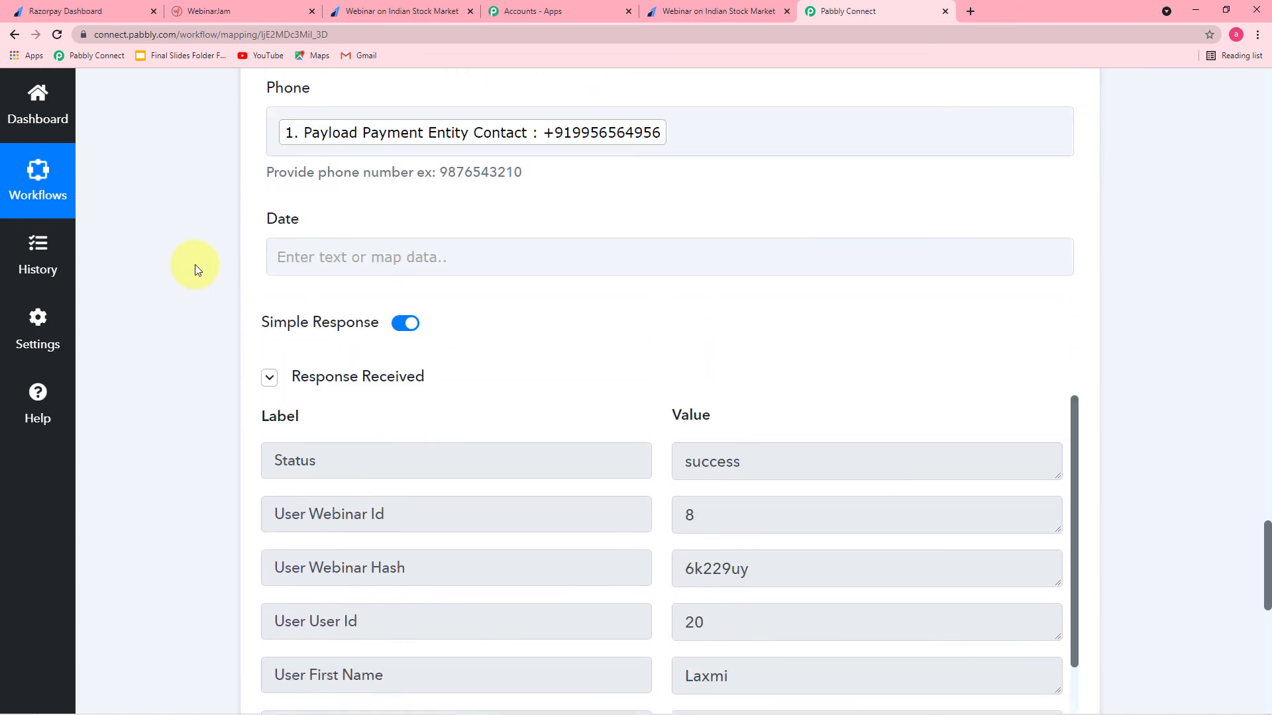
pyautogui.scroll(3, 222, 268)
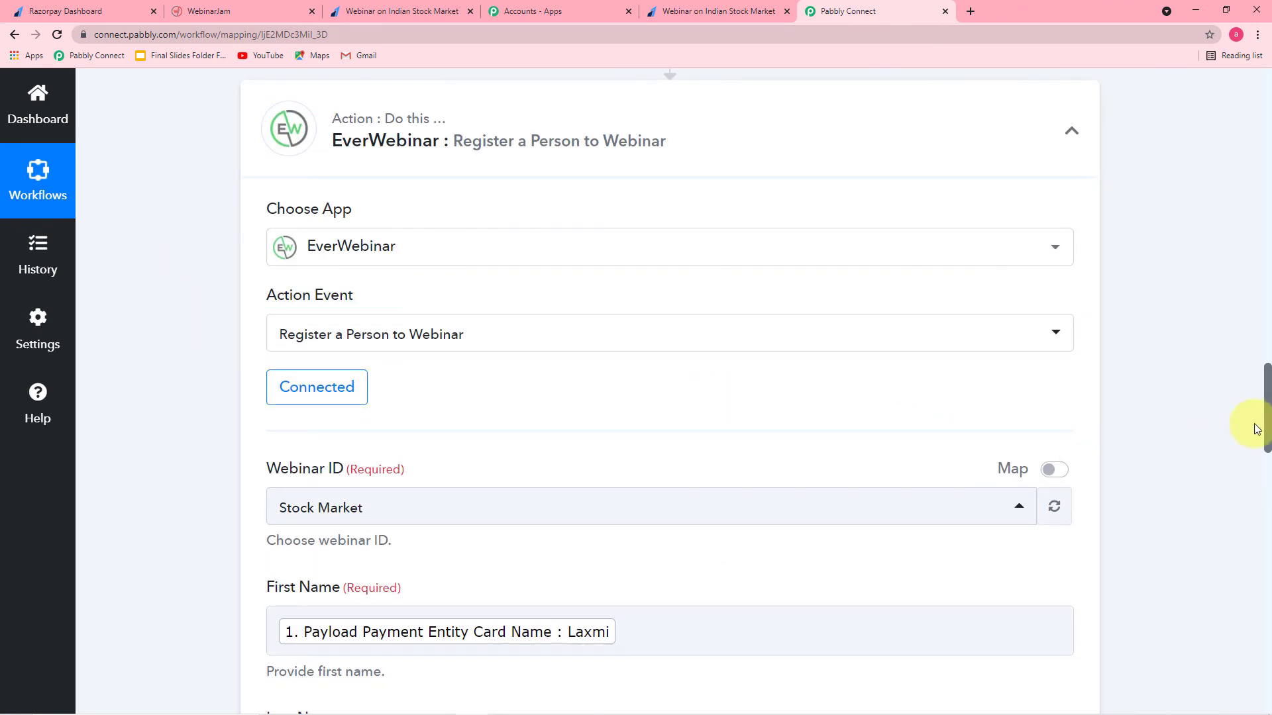
pyautogui.moveTo(1266, 421); pyautogui.dragTo(1266, 152)
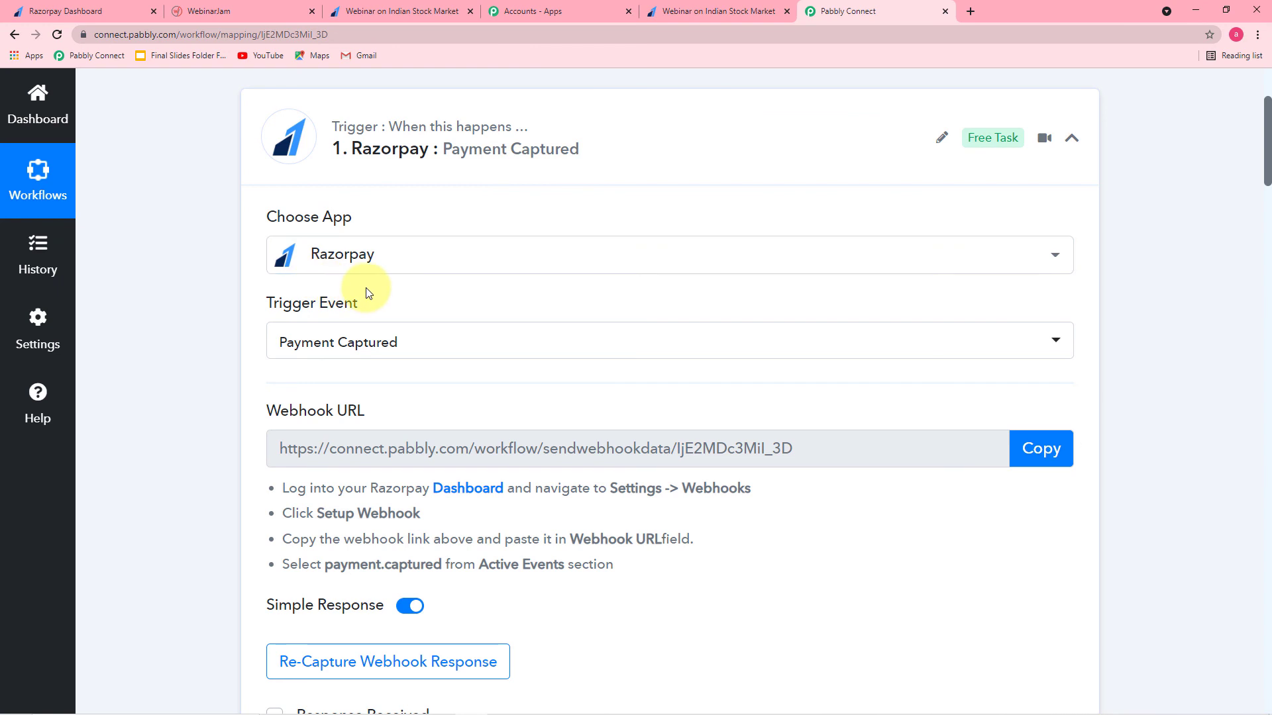
# Step: Review the filter and EverWebinar action down to the successful registration response, then recheck WebinarJam
pyautogui.scroll(-2, 367, 292)
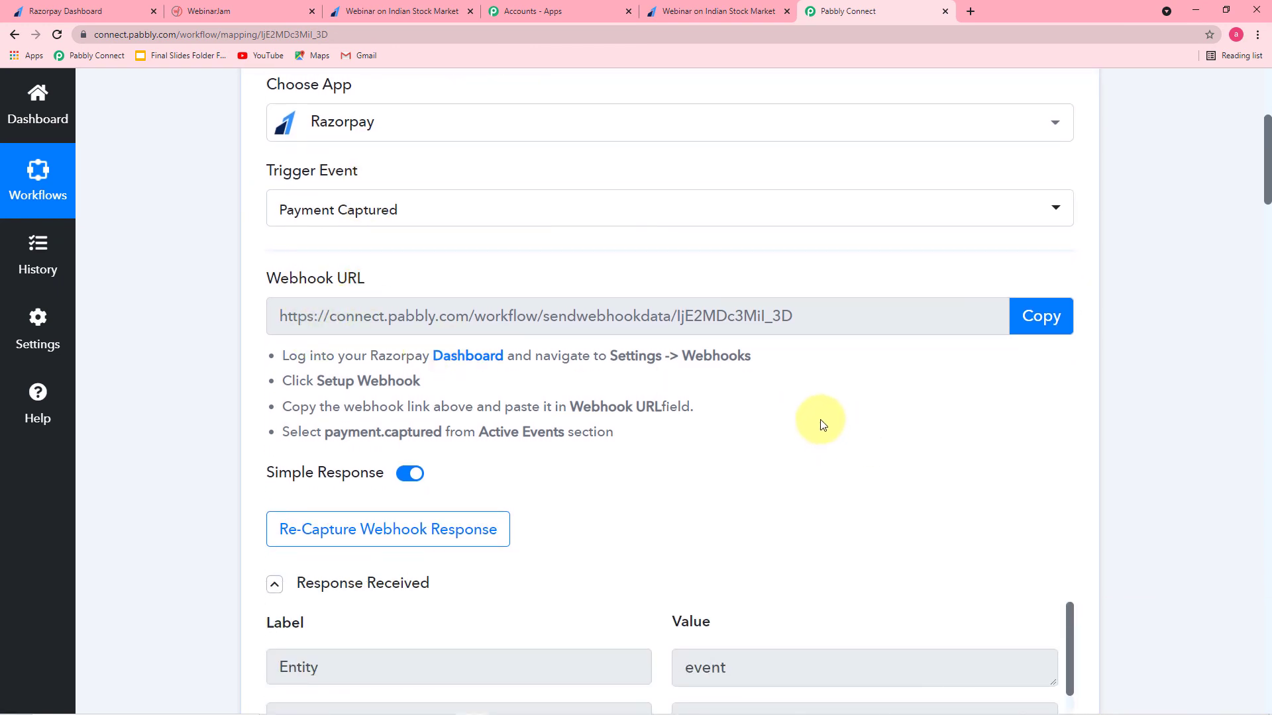
pyautogui.scroll(-6, 822, 424)
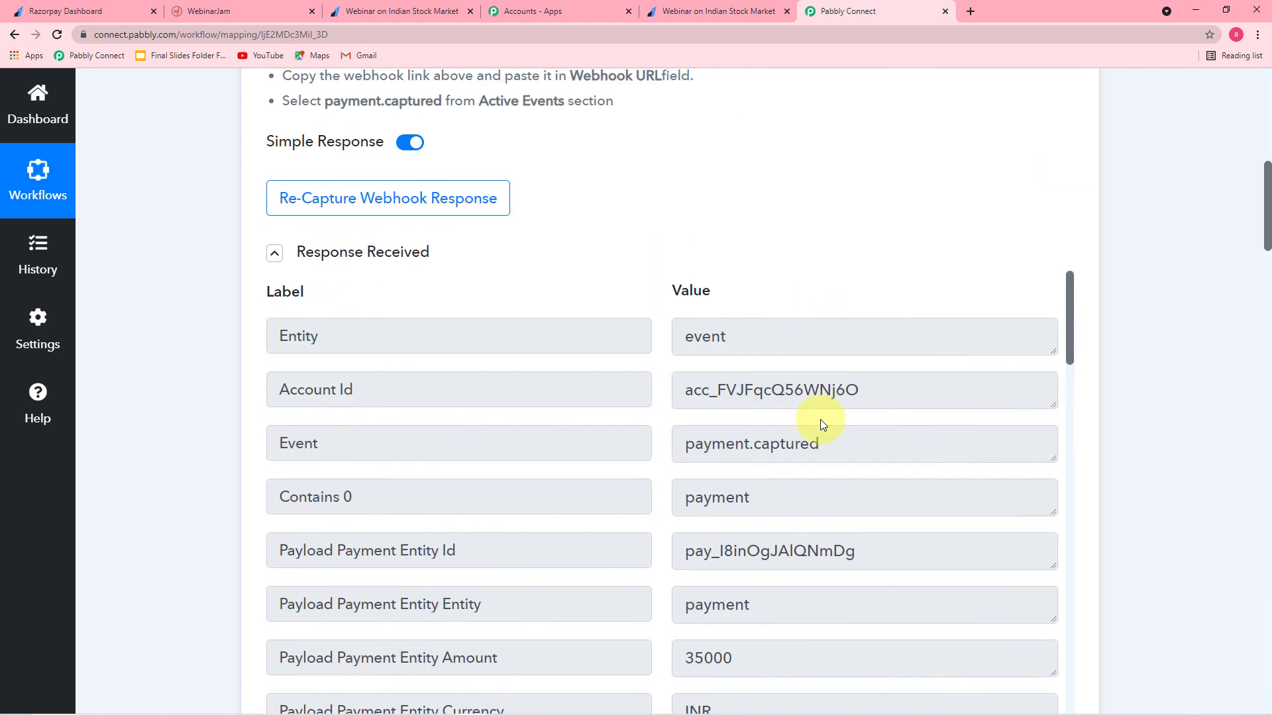
pyautogui.scroll(-2, 483, 406)
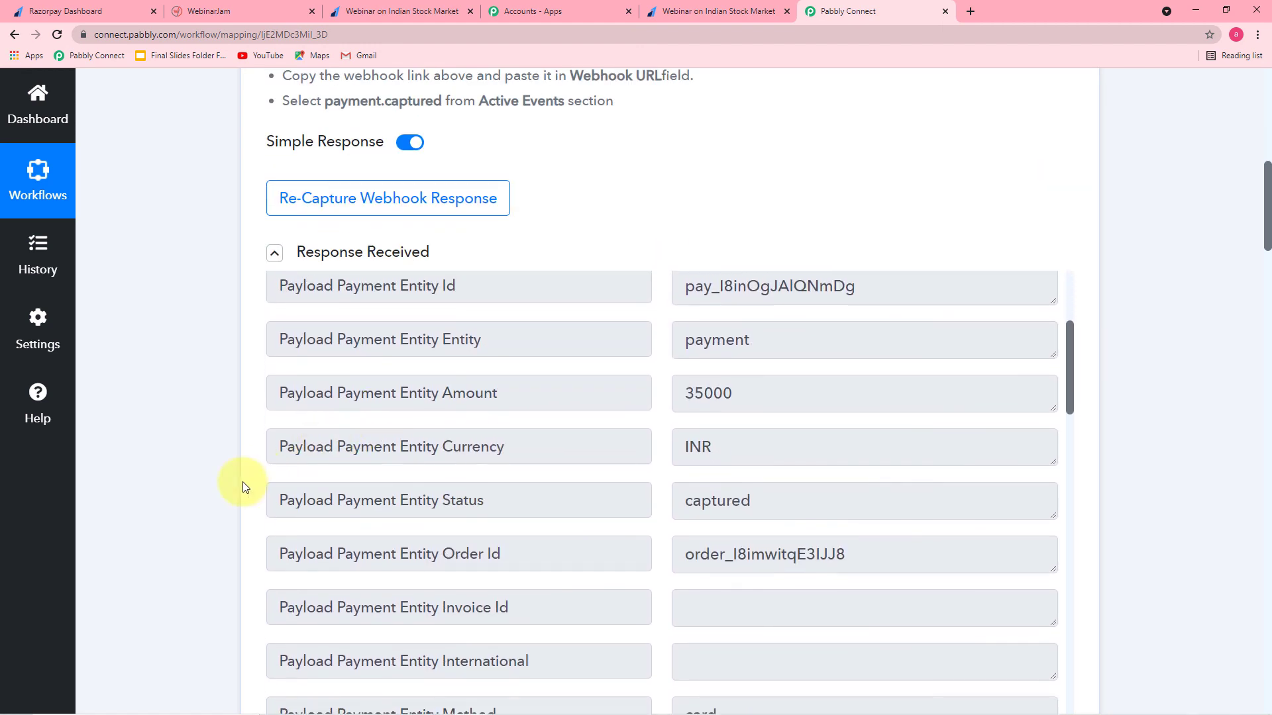
pyautogui.scroll(-8, 114, 458)
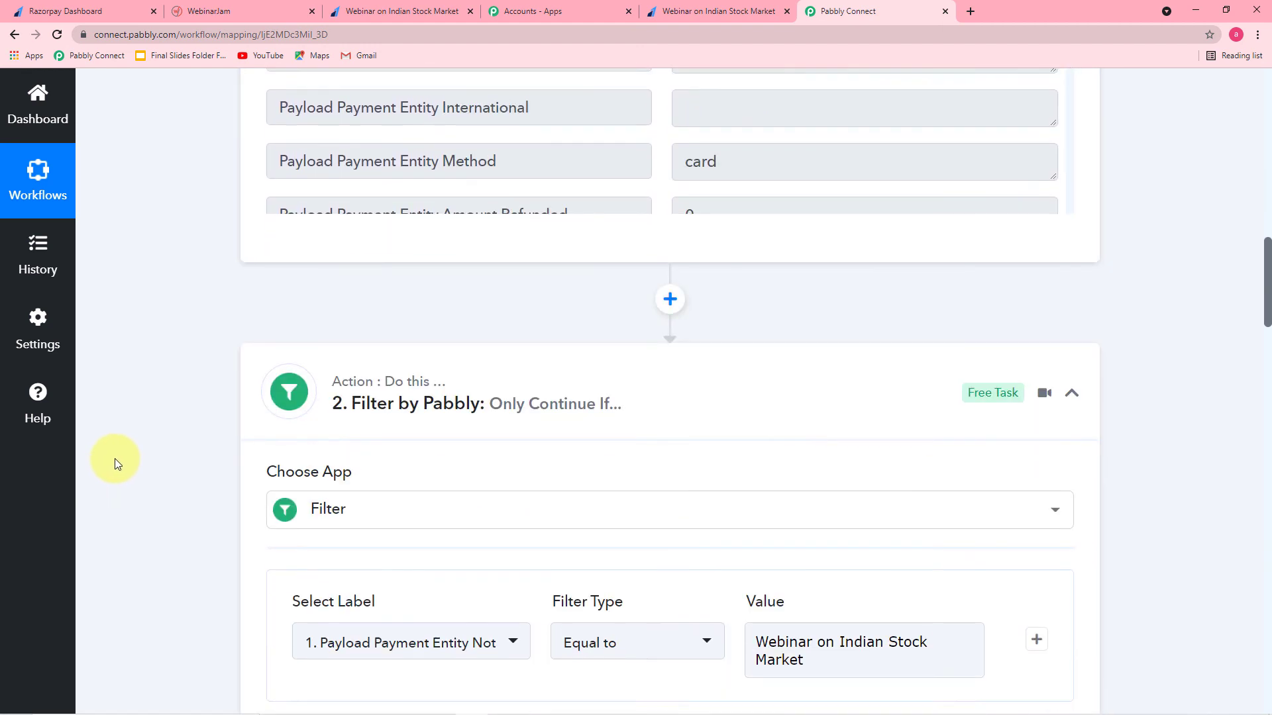
pyautogui.scroll(-1, 114, 458)
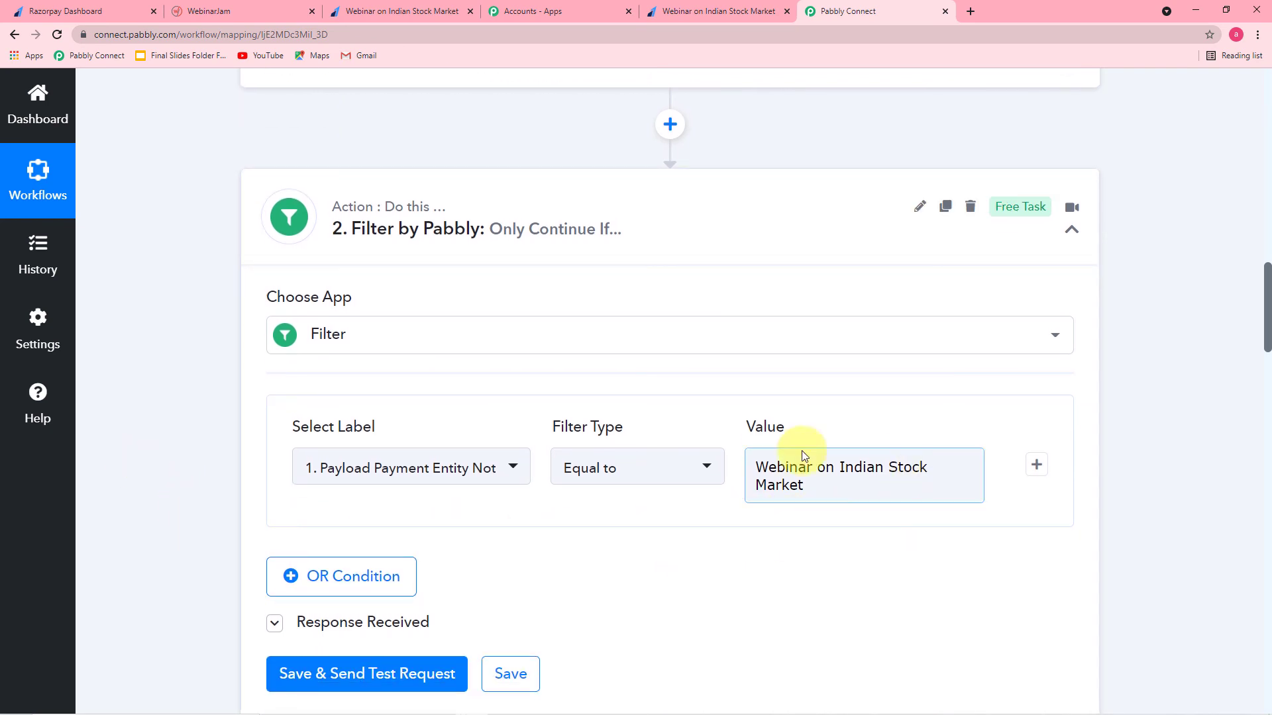
pyautogui.scroll(-7, 241, 490)
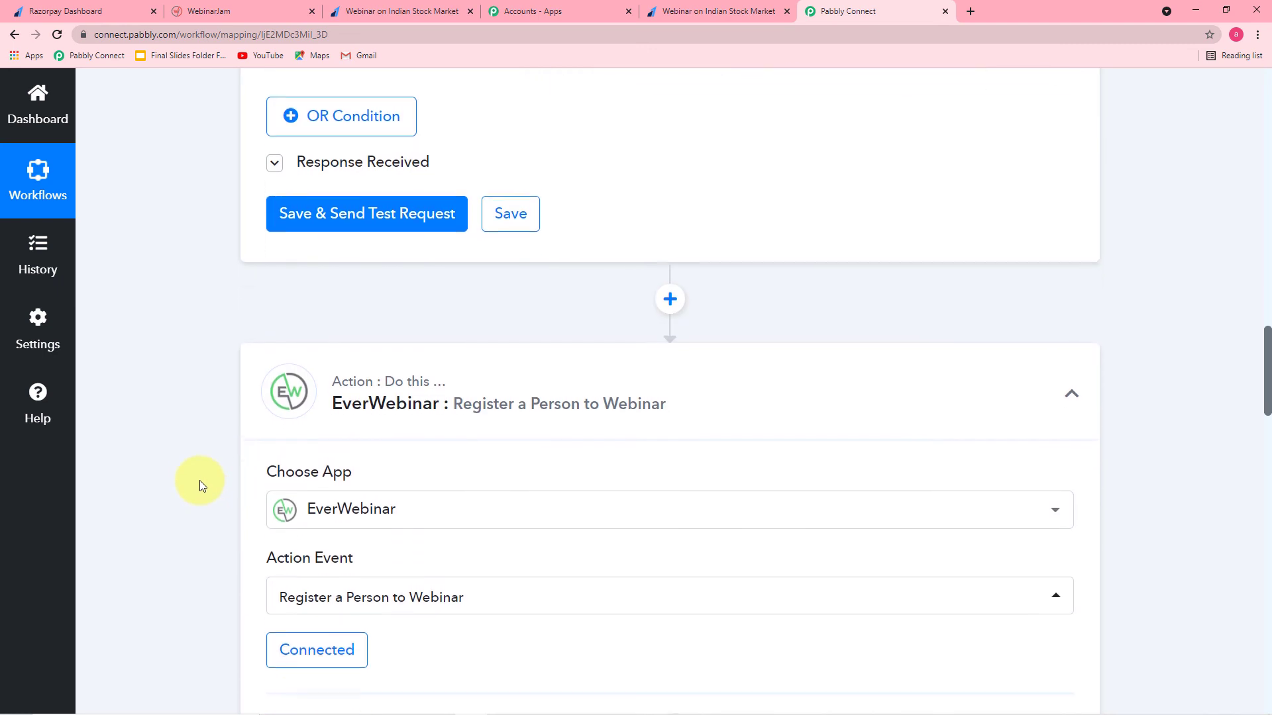
pyautogui.scroll(-2, 378, 454)
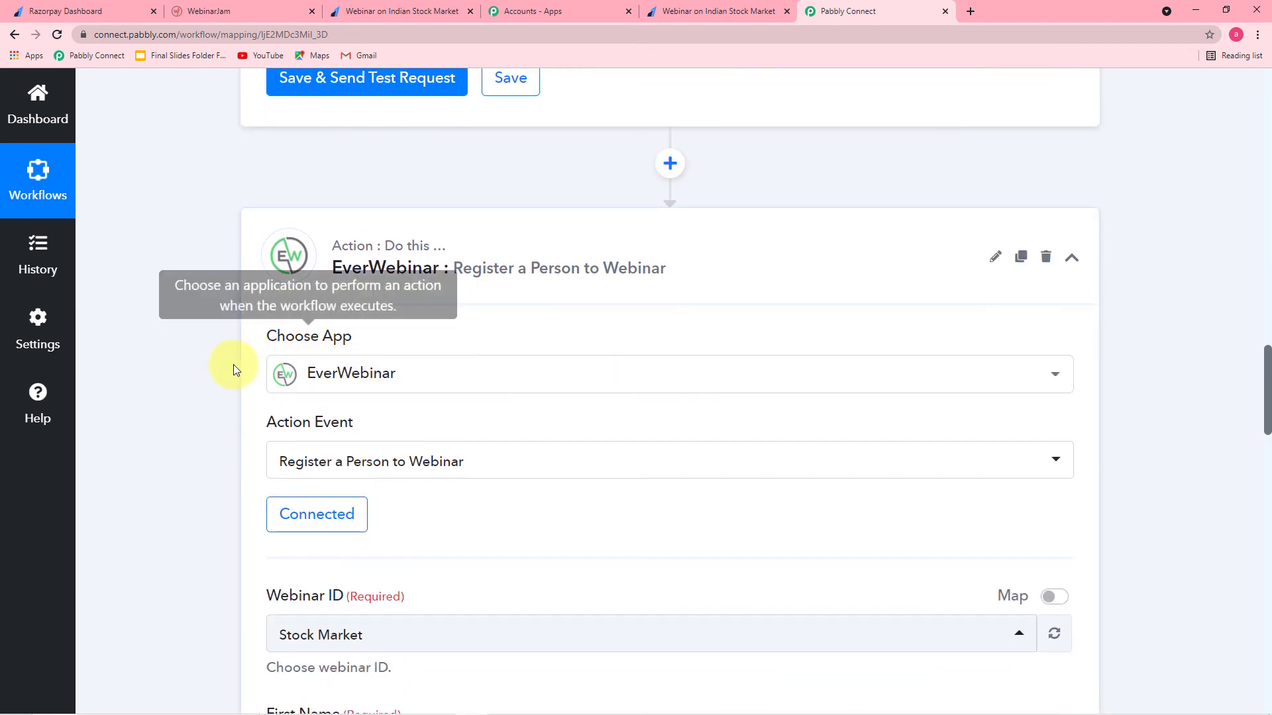
pyautogui.scroll(-1, 219, 398)
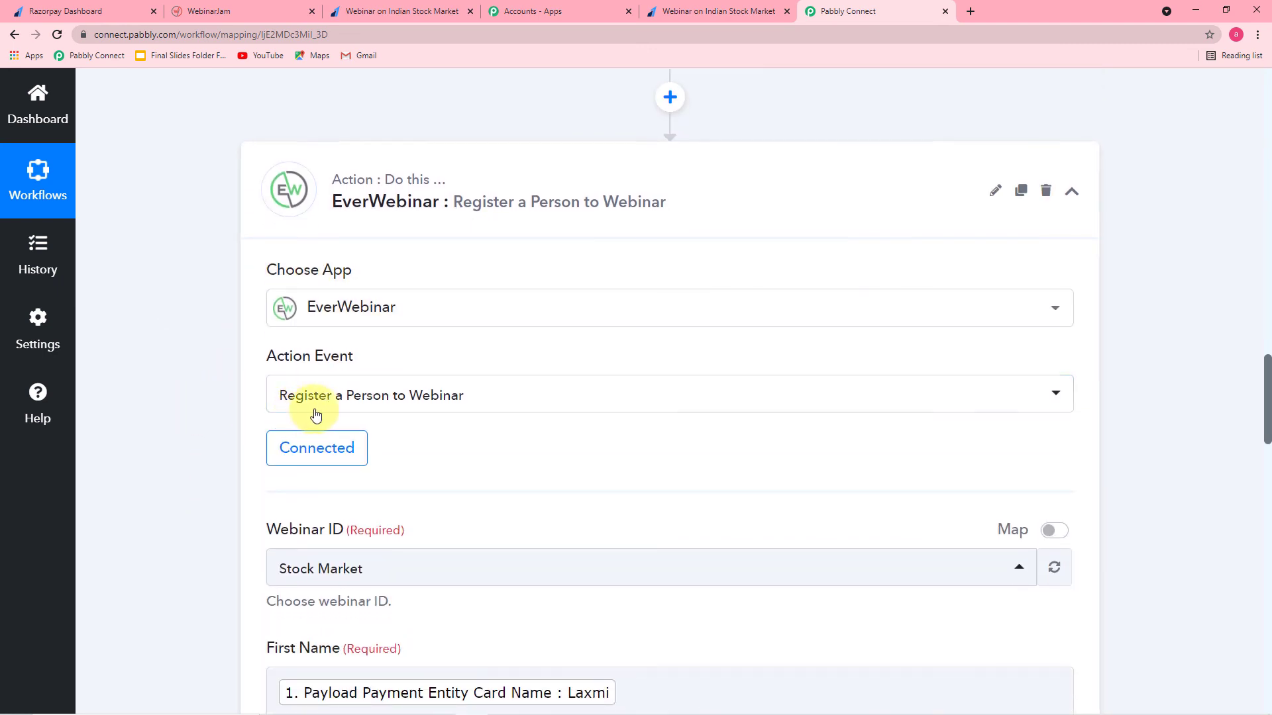
pyautogui.scroll(-4, 459, 406)
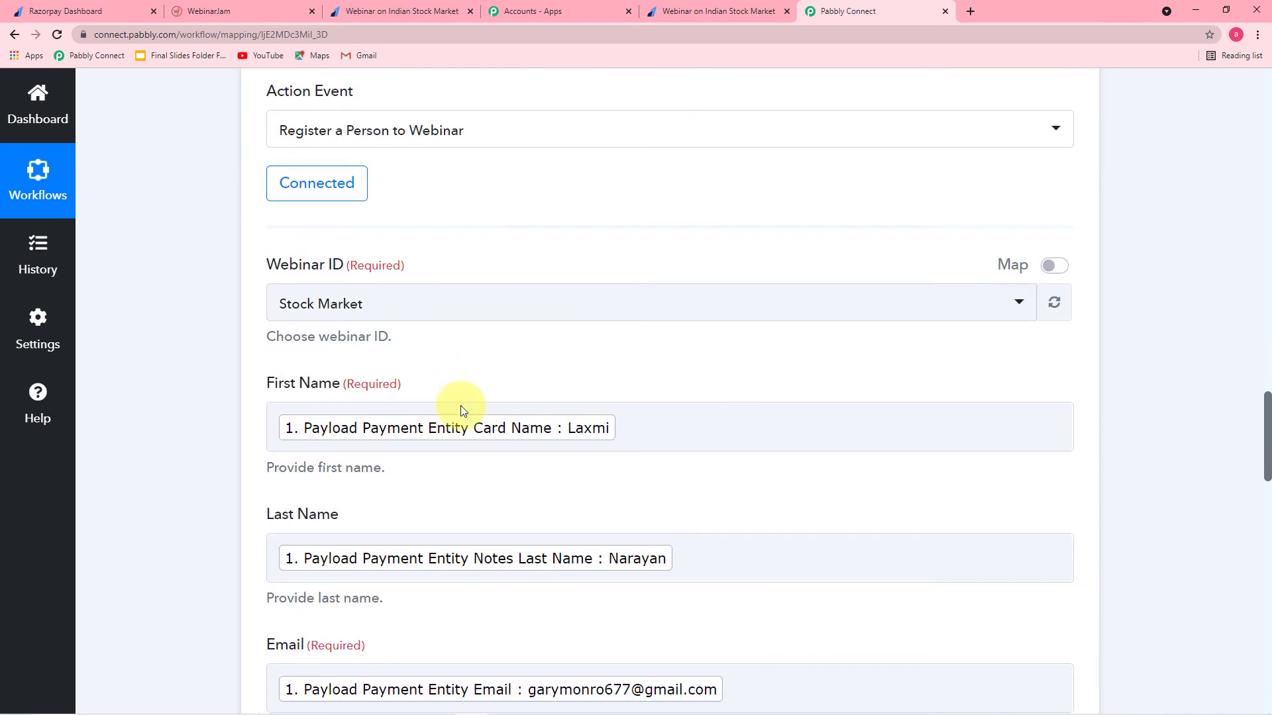
pyautogui.scroll(-1, 453, 344)
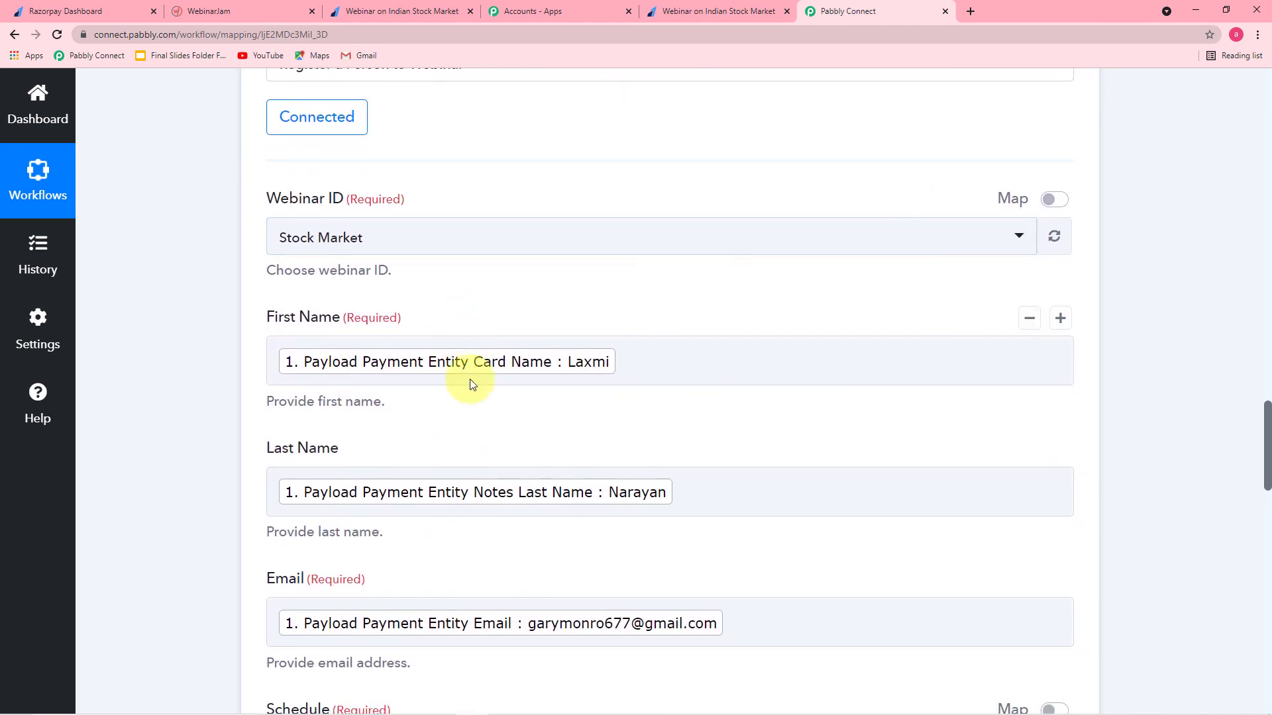
pyautogui.scroll(-4, 465, 482)
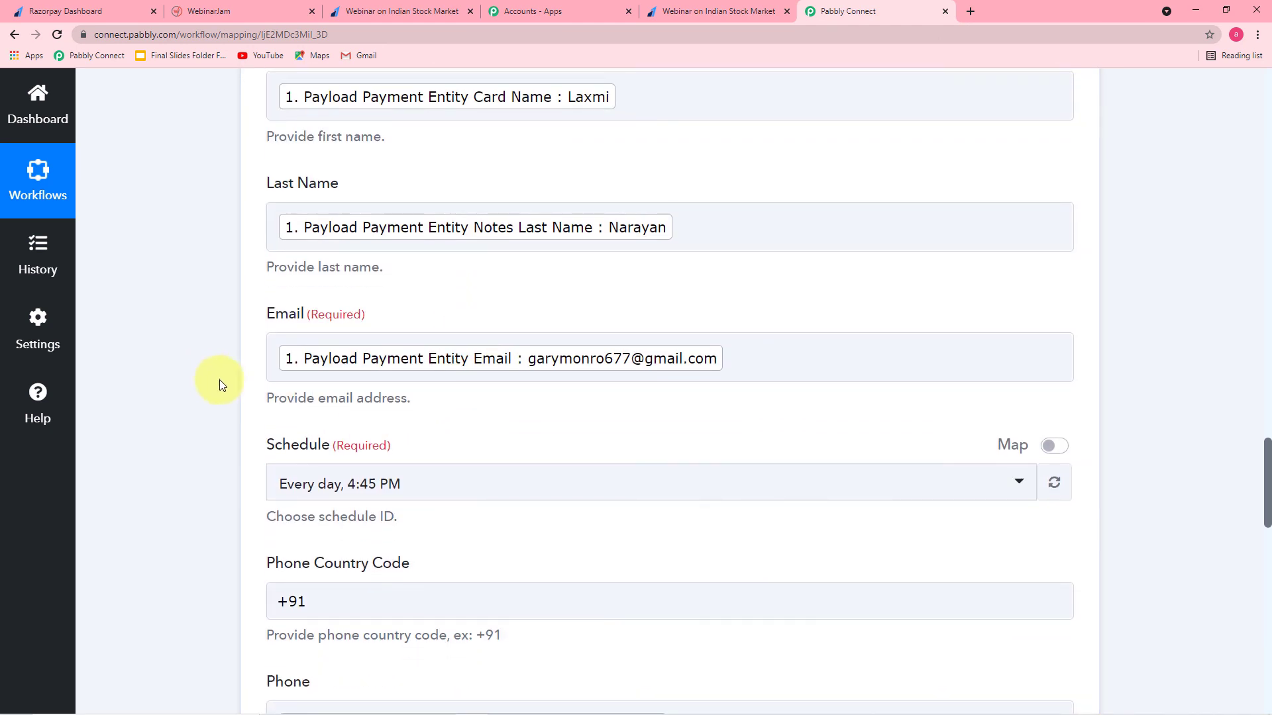
pyautogui.scroll(-10, 221, 383)
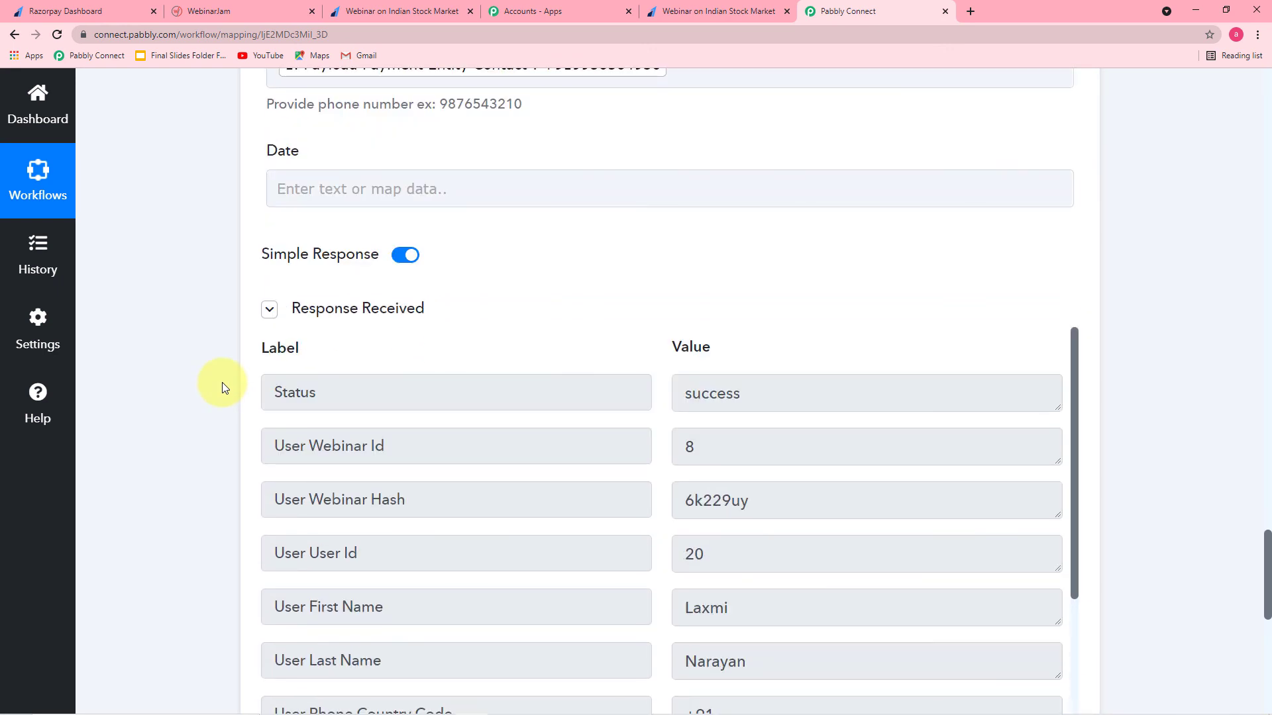
pyautogui.click(212, 8)
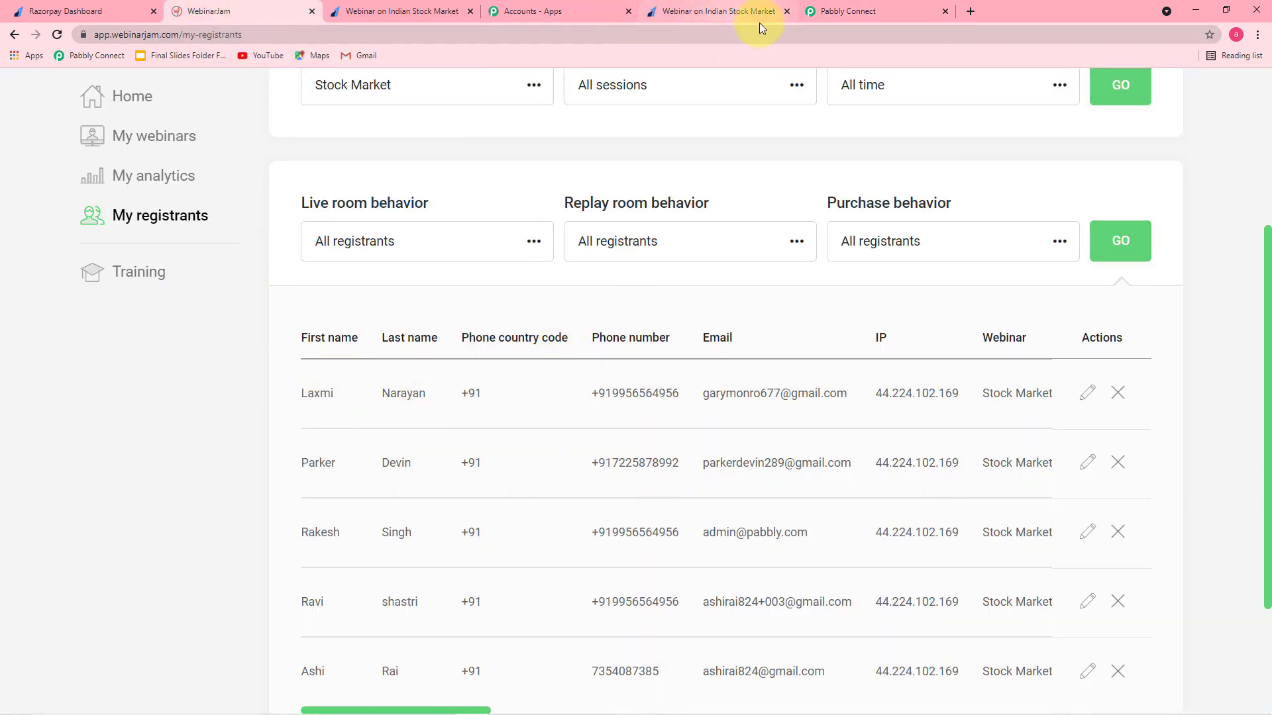
# Step: Save the EverWebinar step with Razorpay name and email, Every day 4:45 PM schedule and +91 code
pyautogui.click(828, 11)
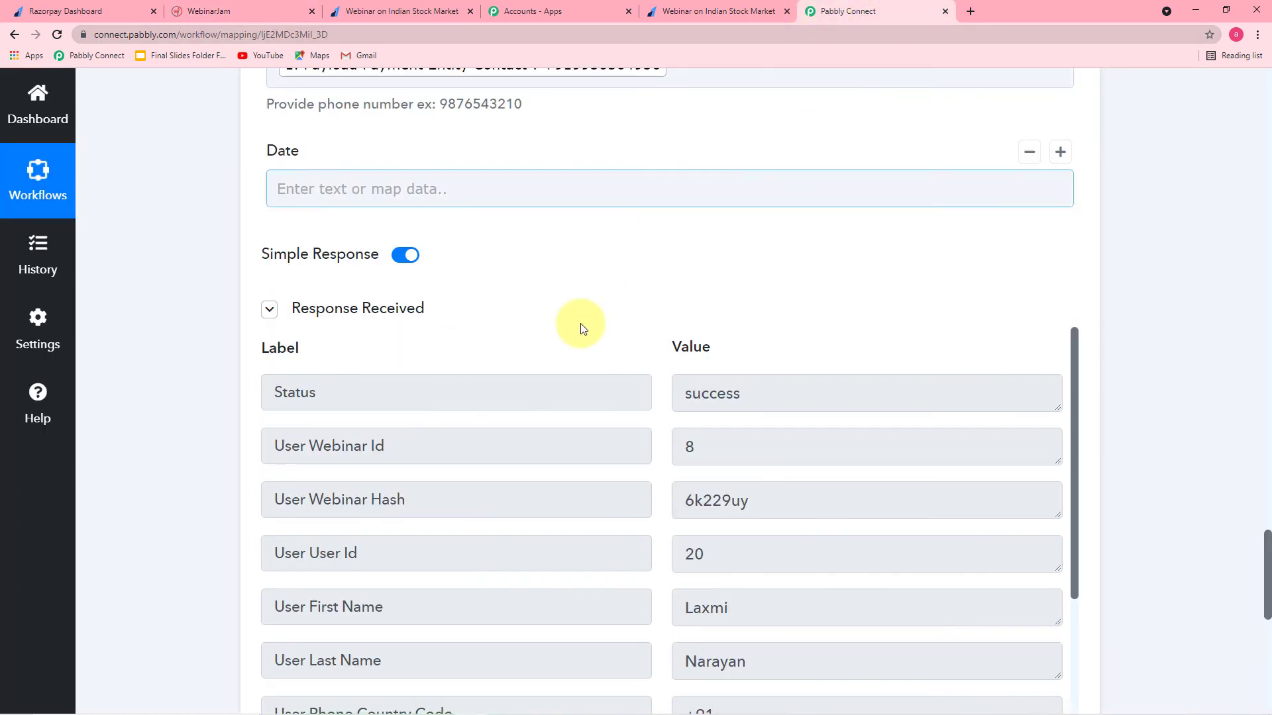
pyautogui.scroll(-10, 284, 341)
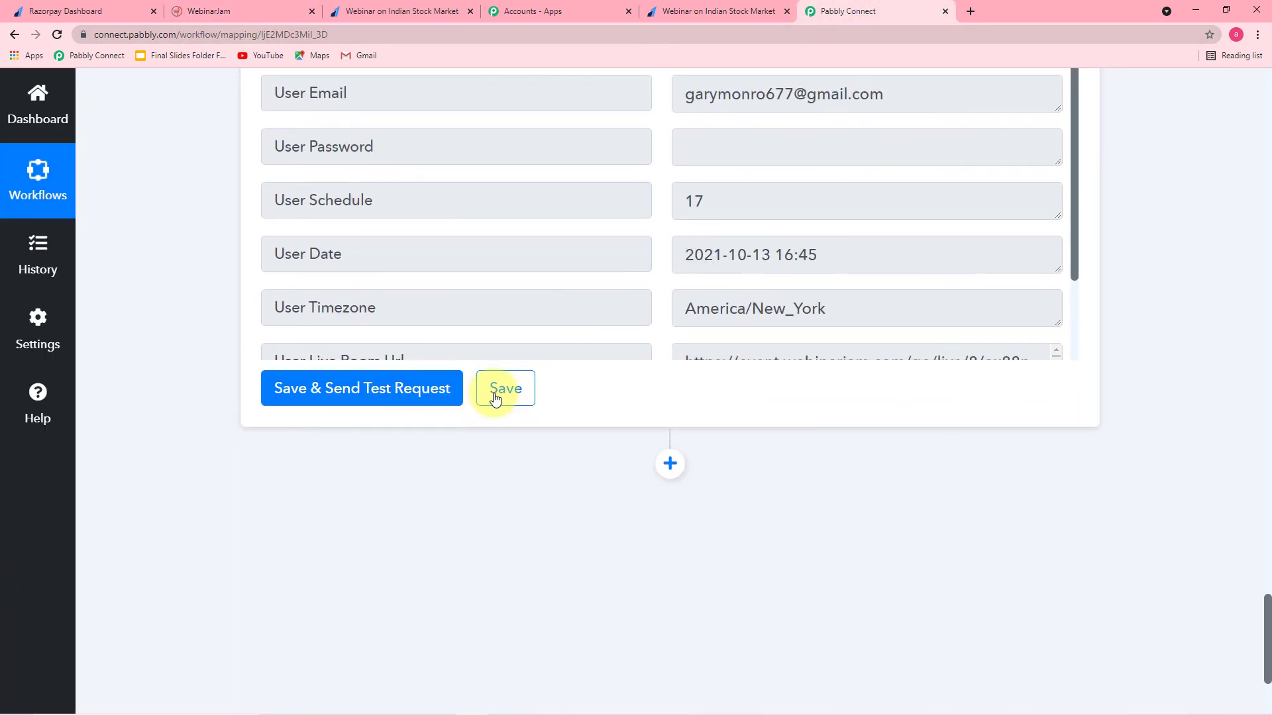
pyautogui.click(497, 391)
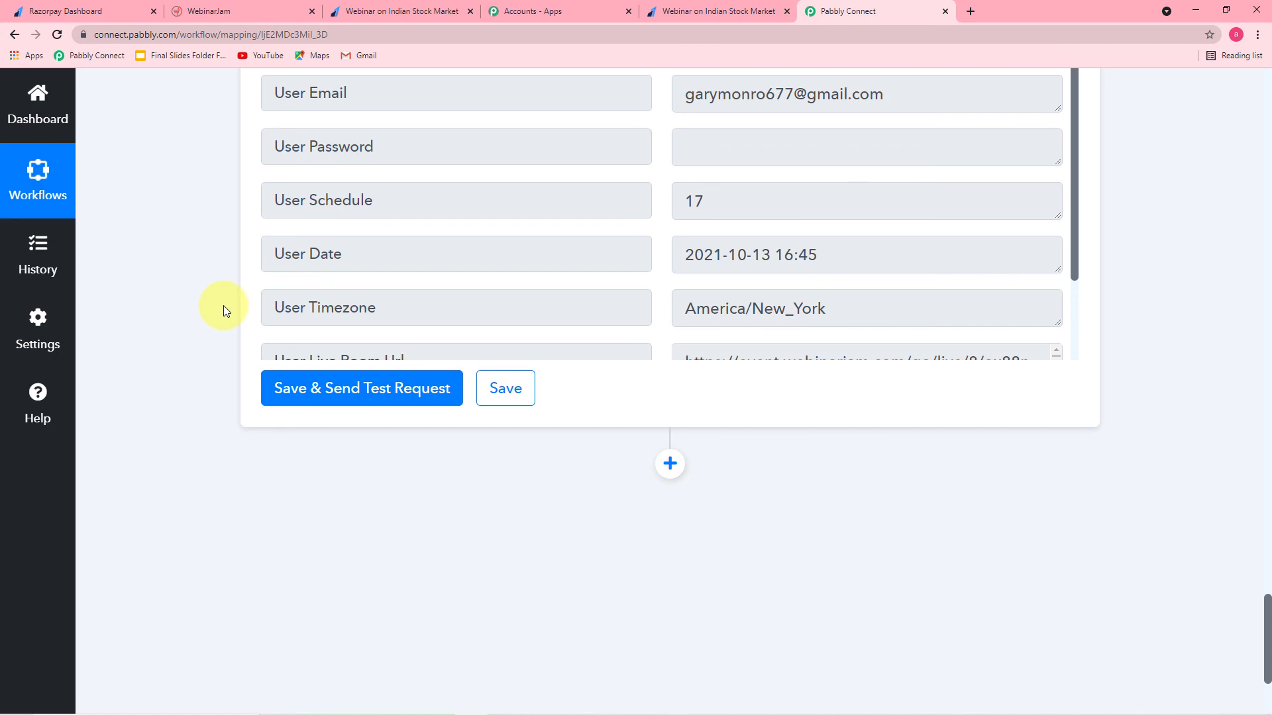
pyautogui.scroll(10, 224, 305)
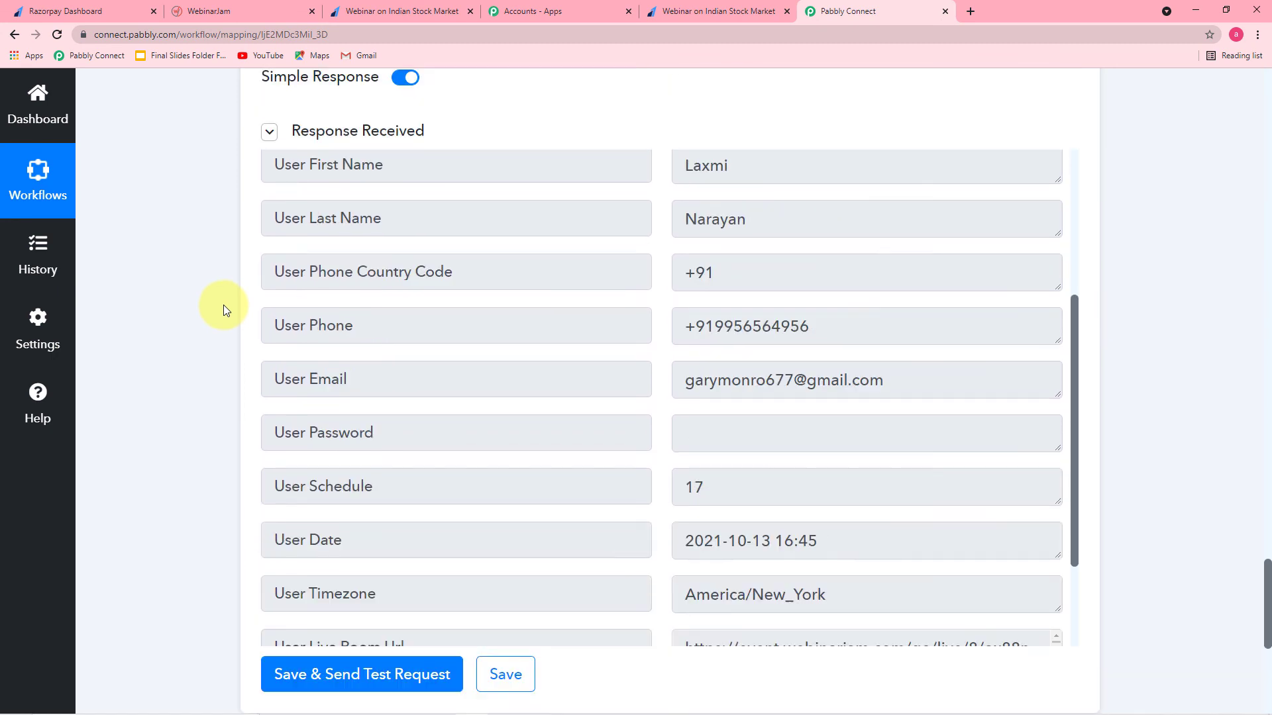
pyautogui.scroll(4, 224, 305)
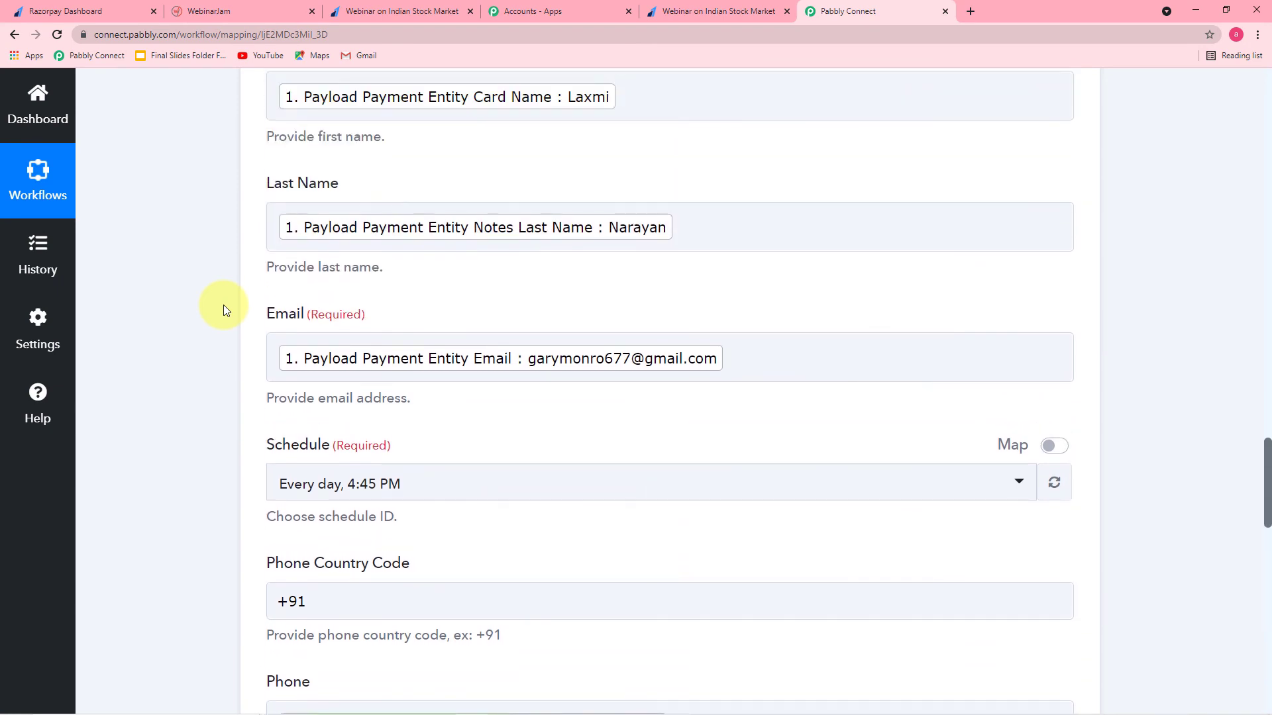